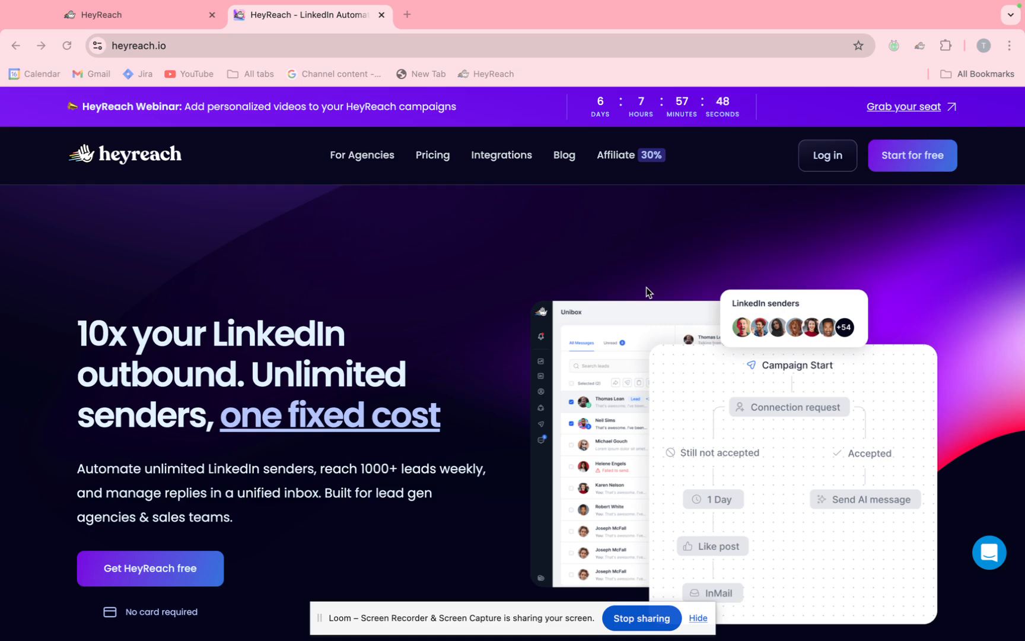
Switch to the HeyReach app, sign in with the prefilled credentials and view the connected LinkedIn accounts
click(165, 17)
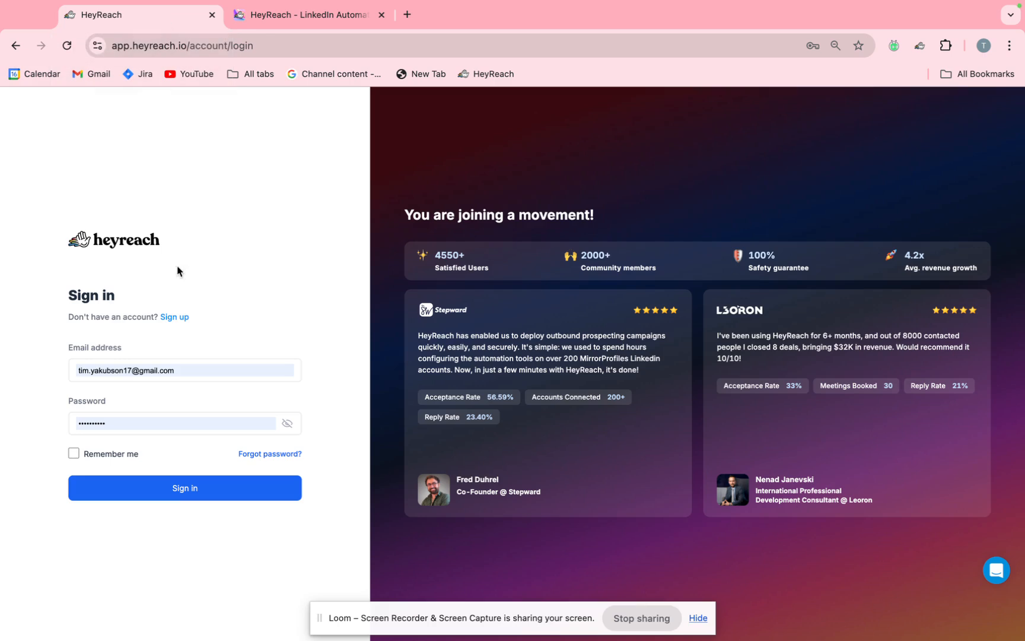
click(150, 500)
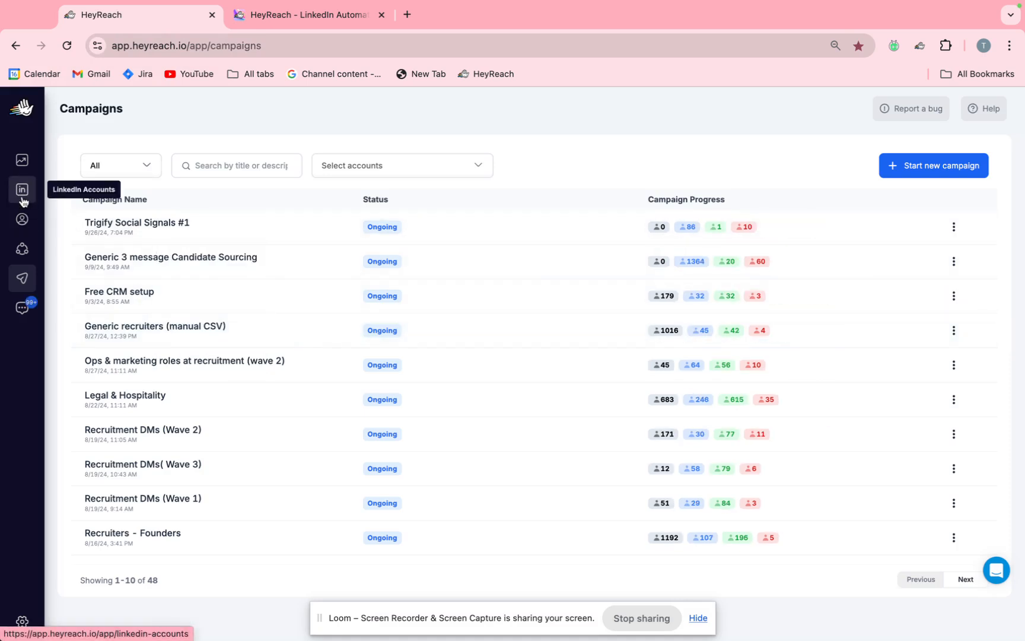
click(23, 196)
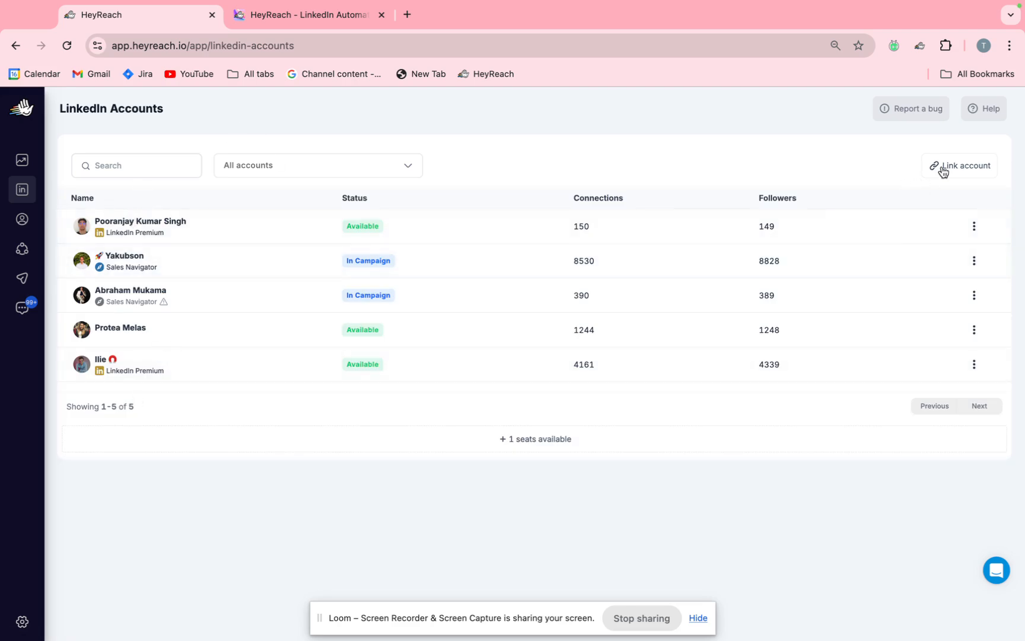
Examine the options for connecting a LinkedIn account, including which conversations to import and the Chrome extension method, without linking one
click(976, 169)
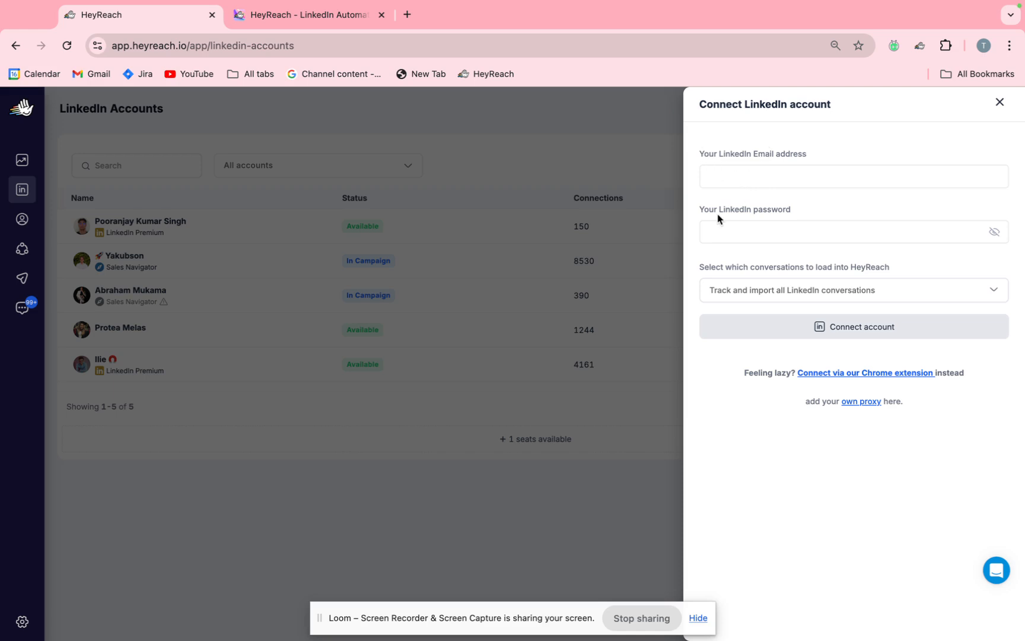
click(761, 292)
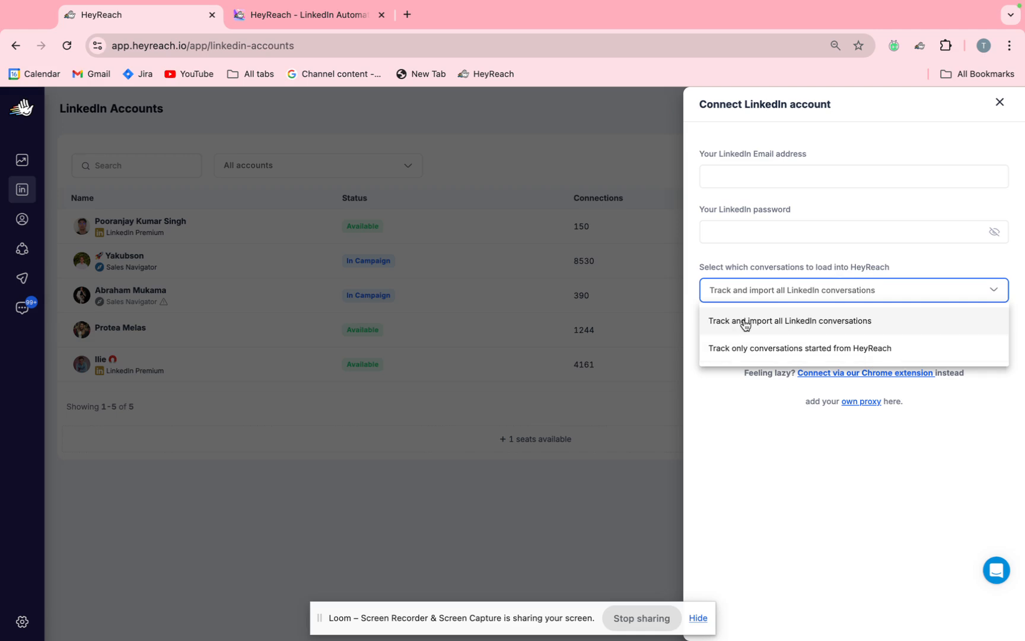
click(769, 244)
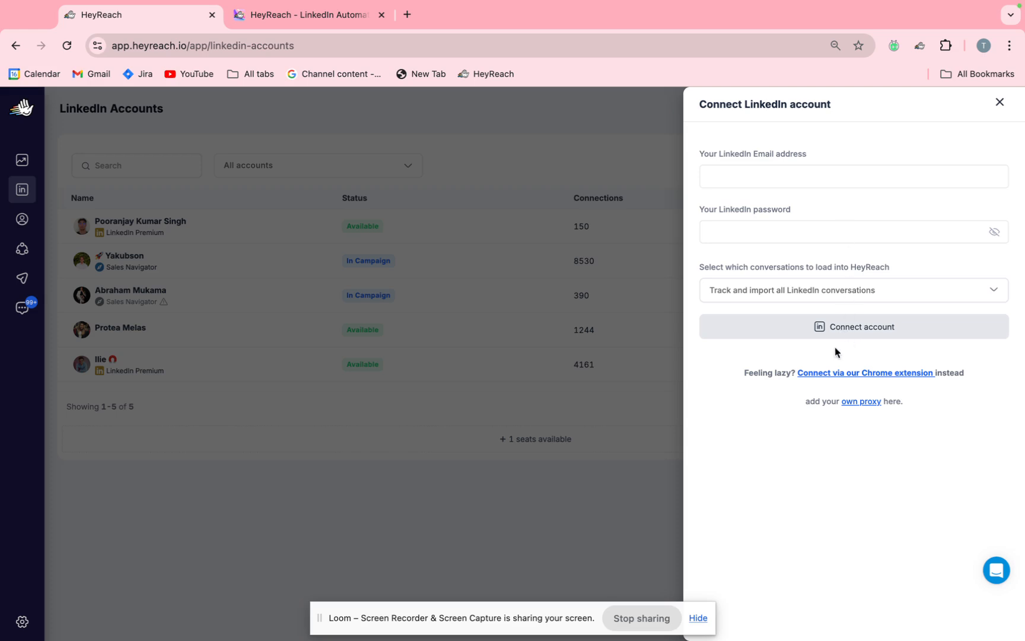
click(824, 374)
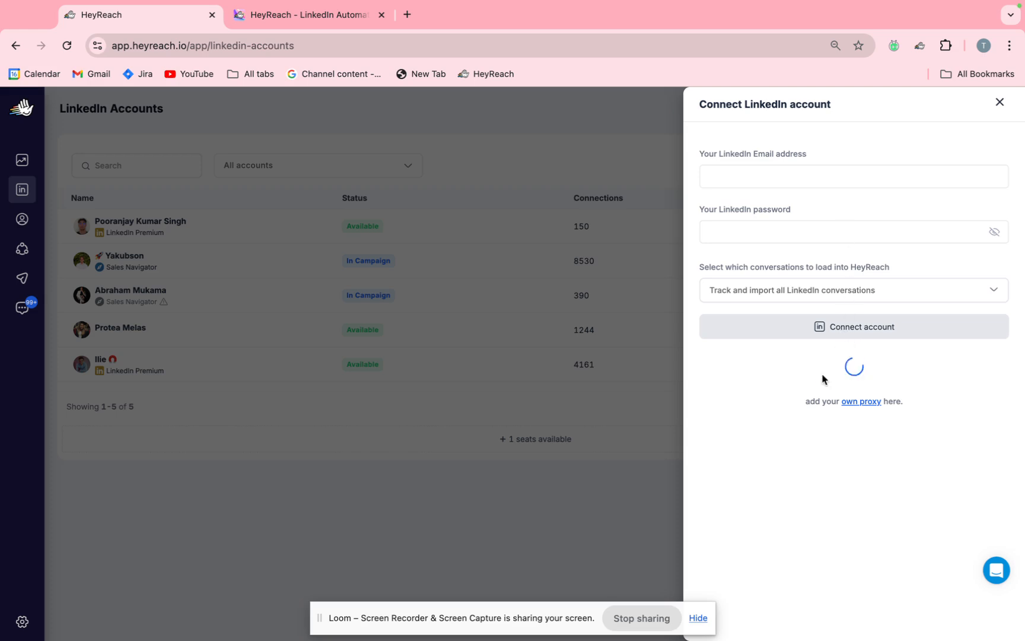
click(999, 103)
click(968, 166)
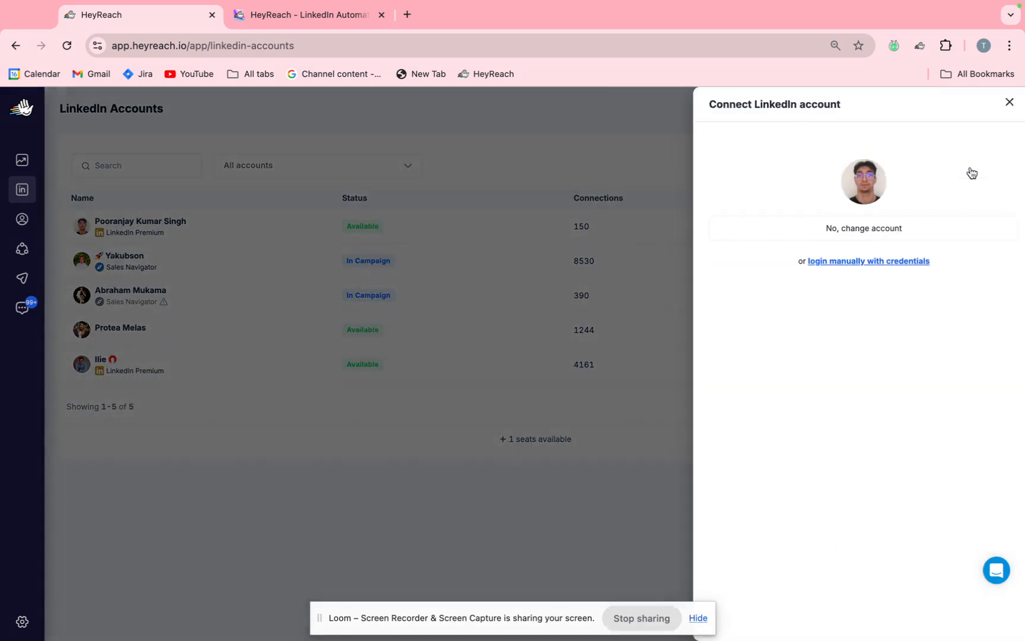
click(474, 166)
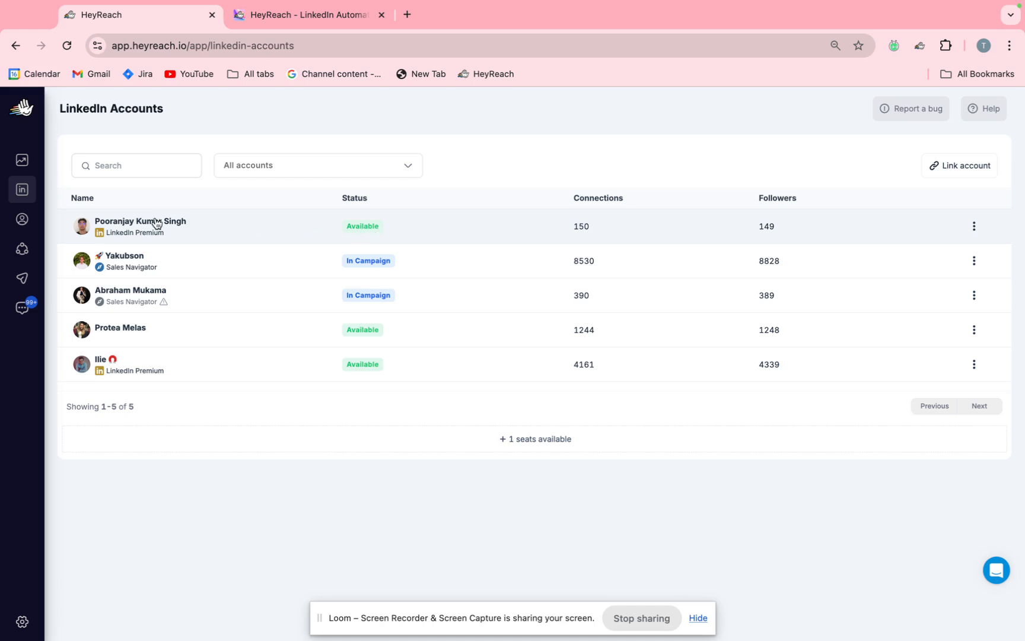
Switch to LinkedIn Sales Navigator and open the full set of lead search filters
key(ctrl+Left)
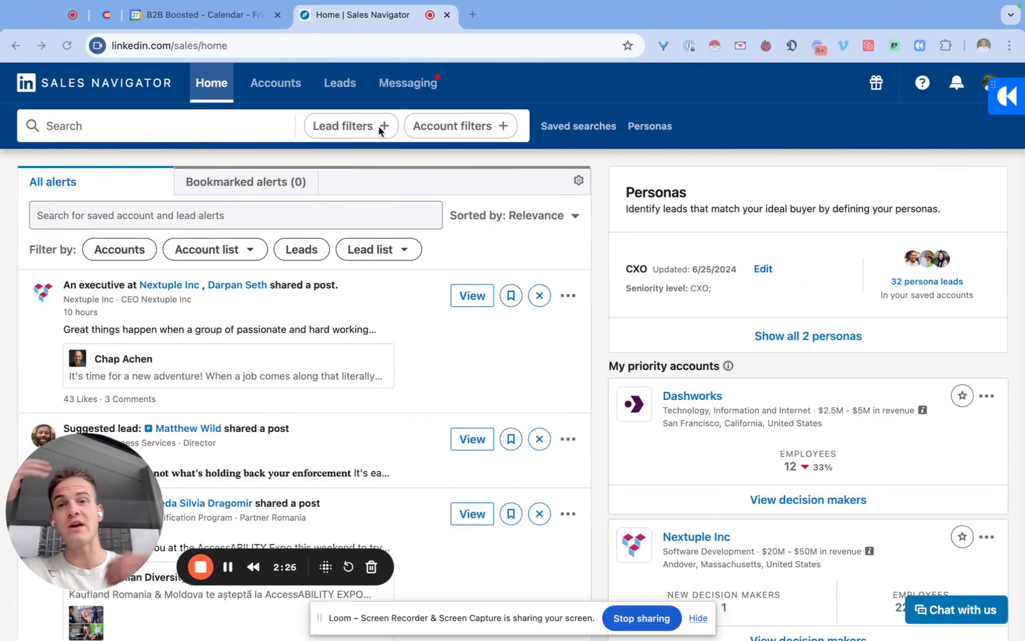
click(338, 134)
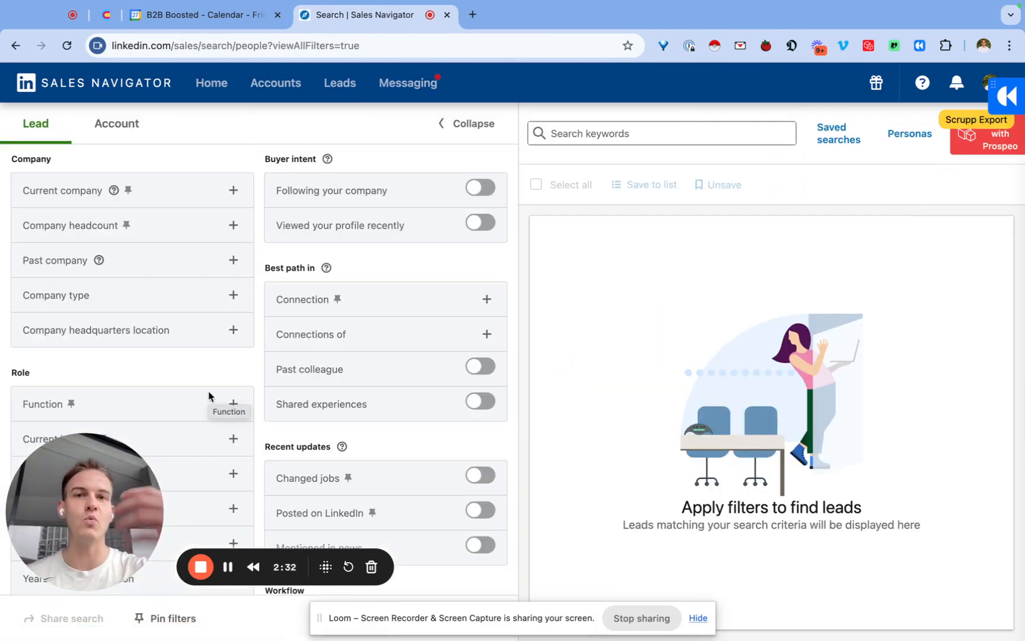
scroll(208, 391, down, 2)
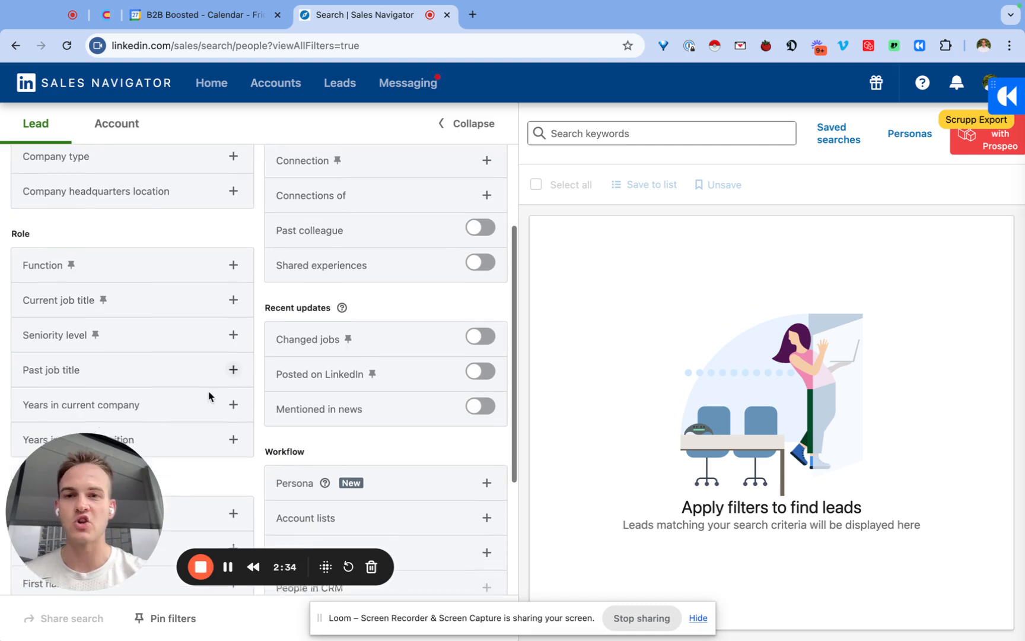
scroll(208, 391, up, 3)
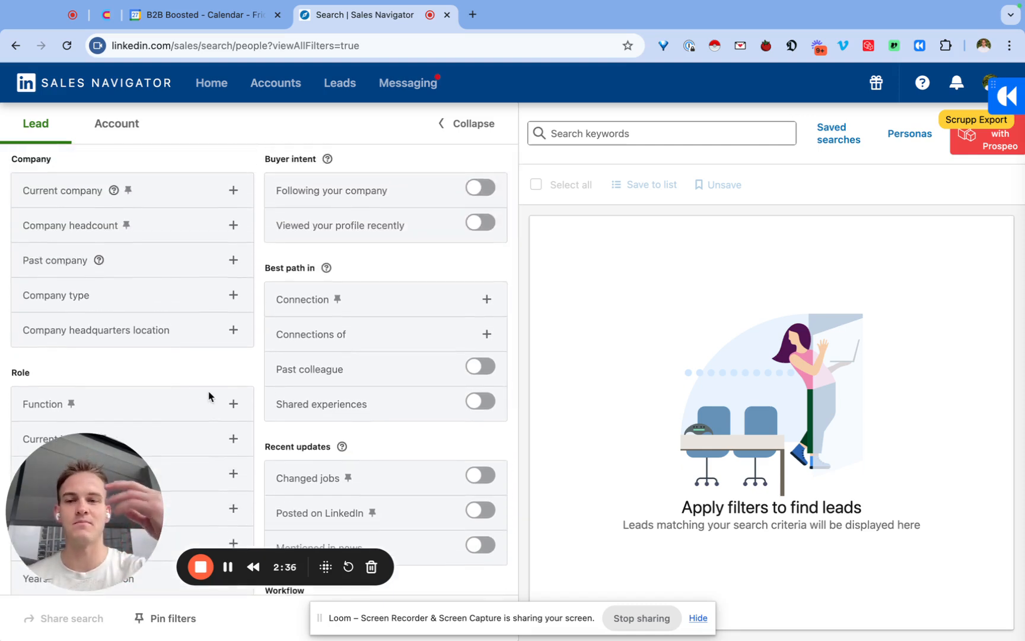
Filter the leads to connections of a specific person, searching for that person by name
click(328, 342)
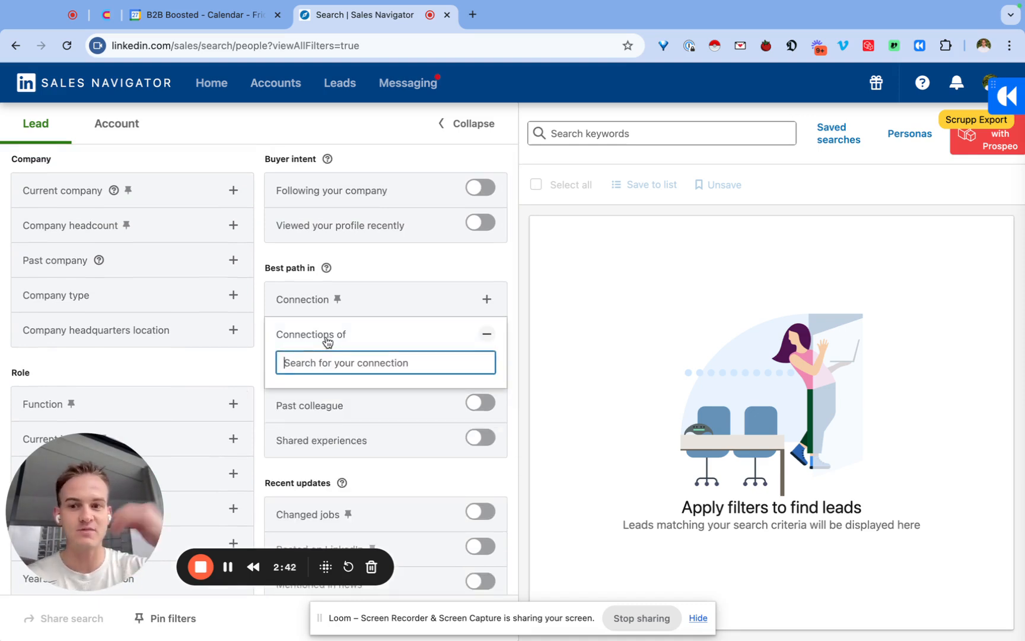
text(sebastian s)
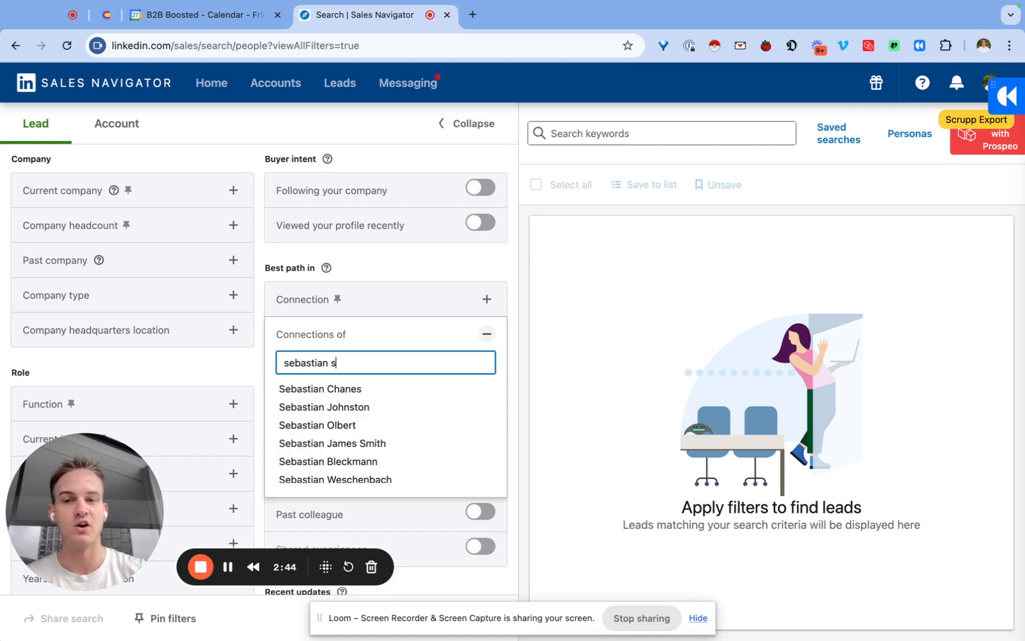
scroll(332, 457, down, 3)
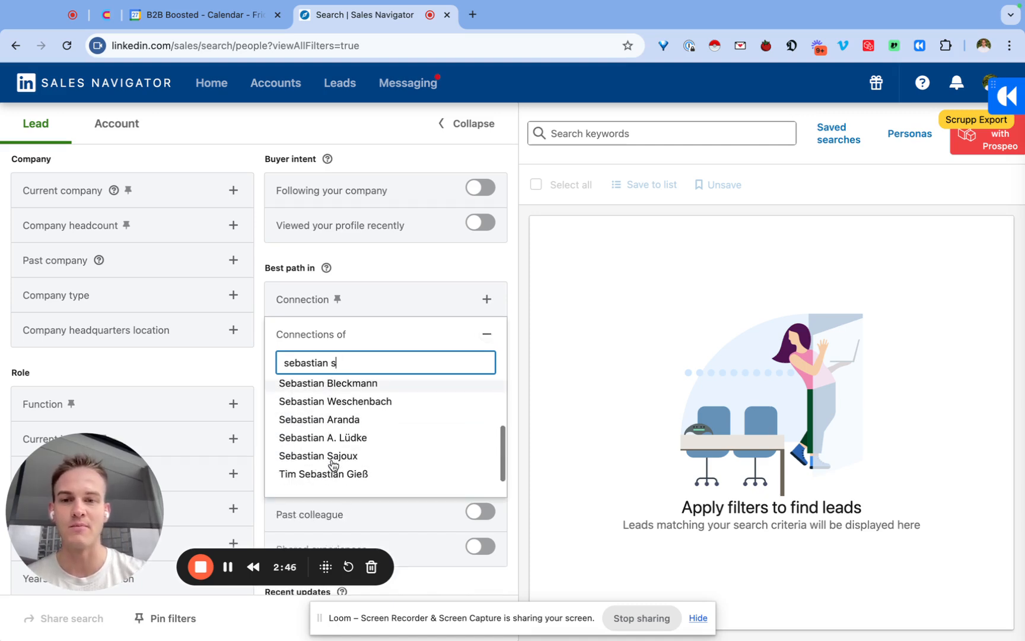
scroll(337, 442, down, 1)
click(342, 411)
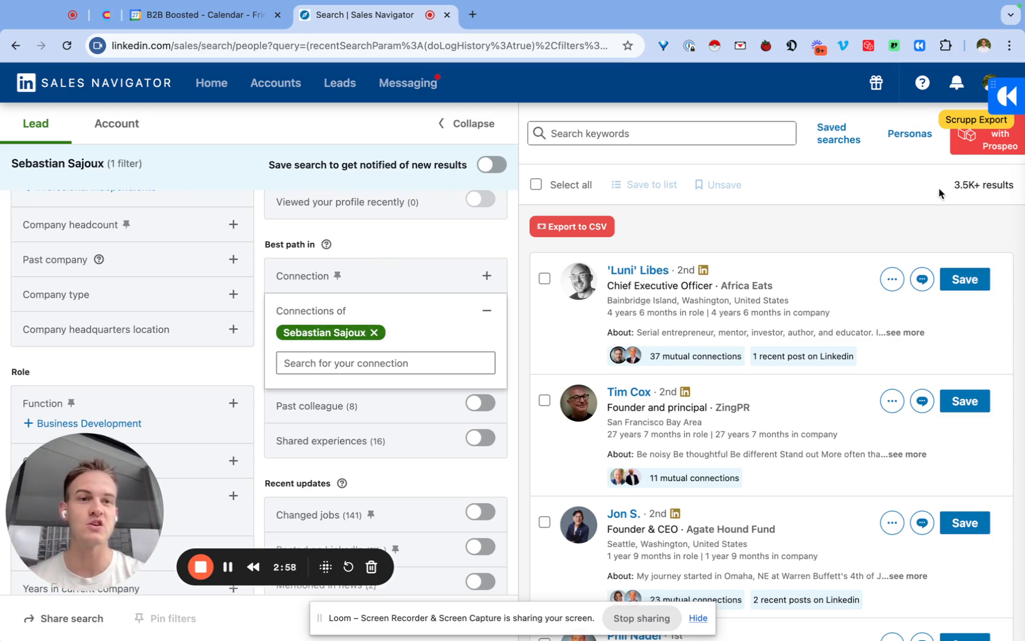
Narrow the lead search to people whose current job title includes Founder
scroll(59, 371, down, 1)
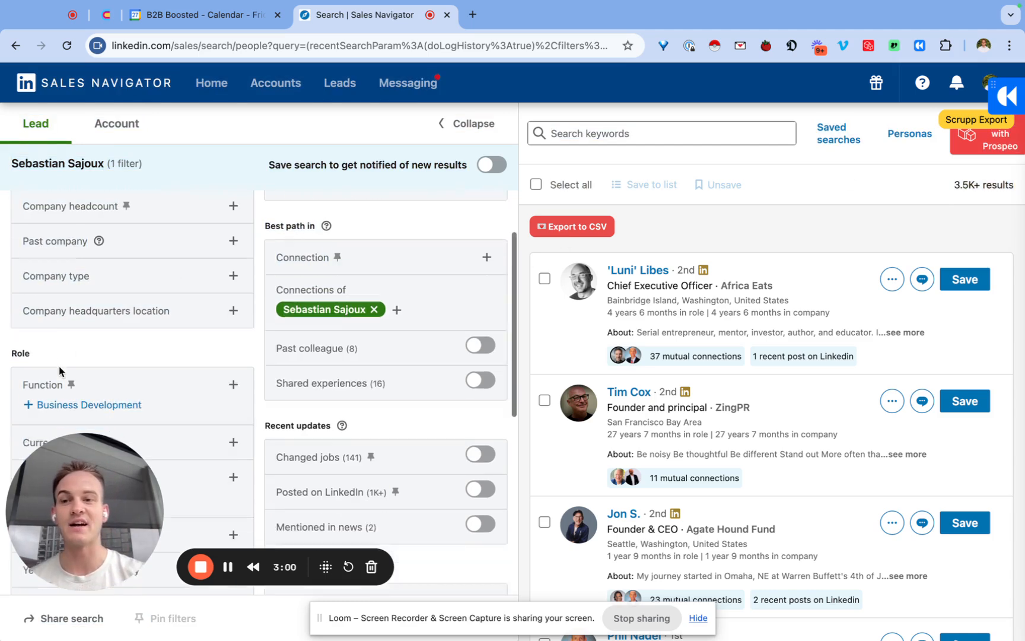
scroll(60, 369, down, 5)
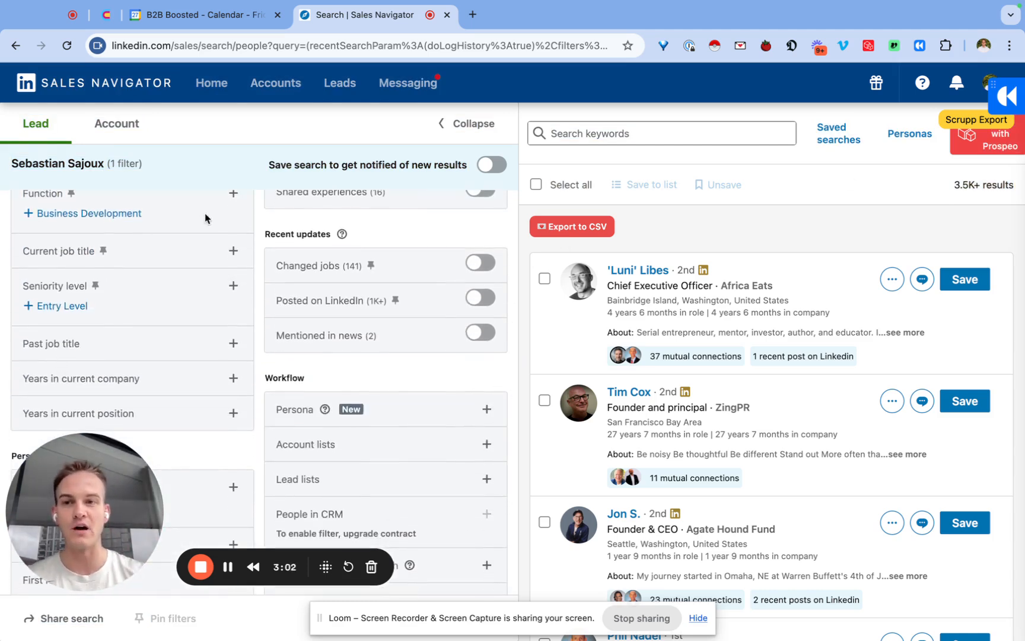
click(233, 250)
text(founde)
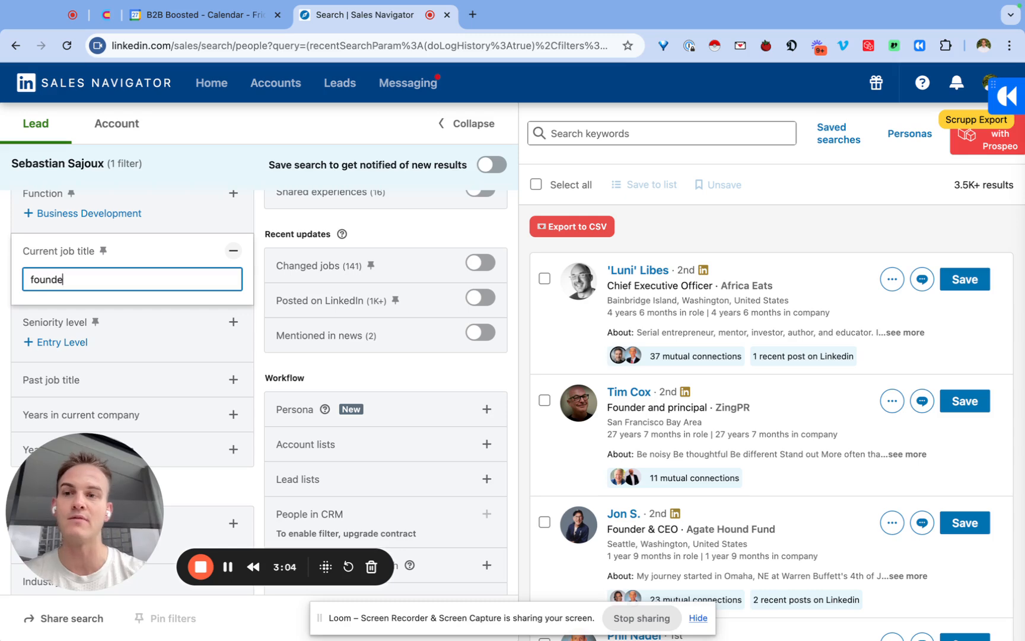
text(r)
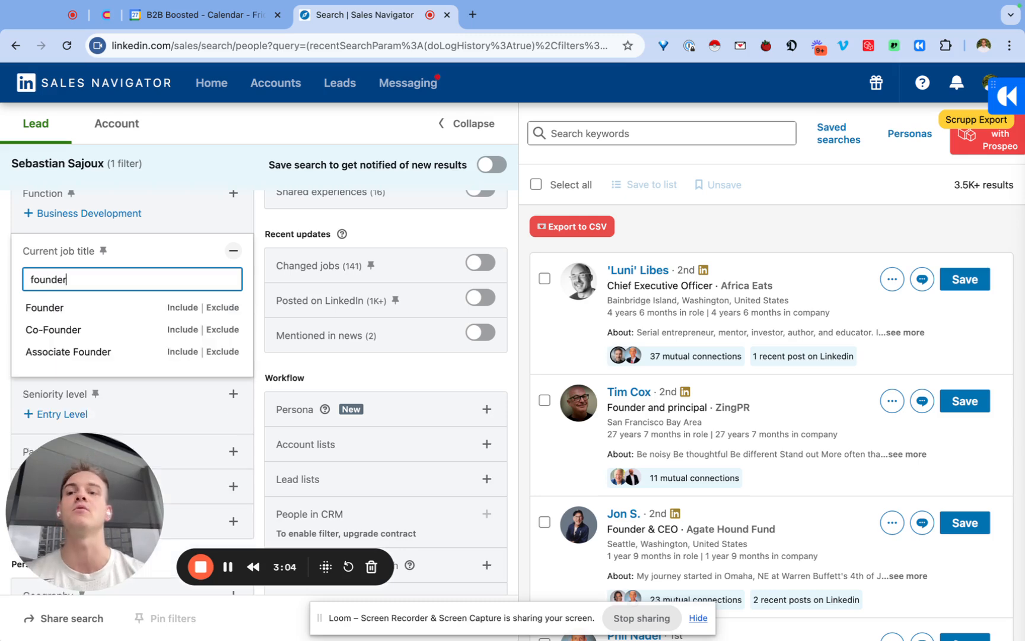
click(177, 307)
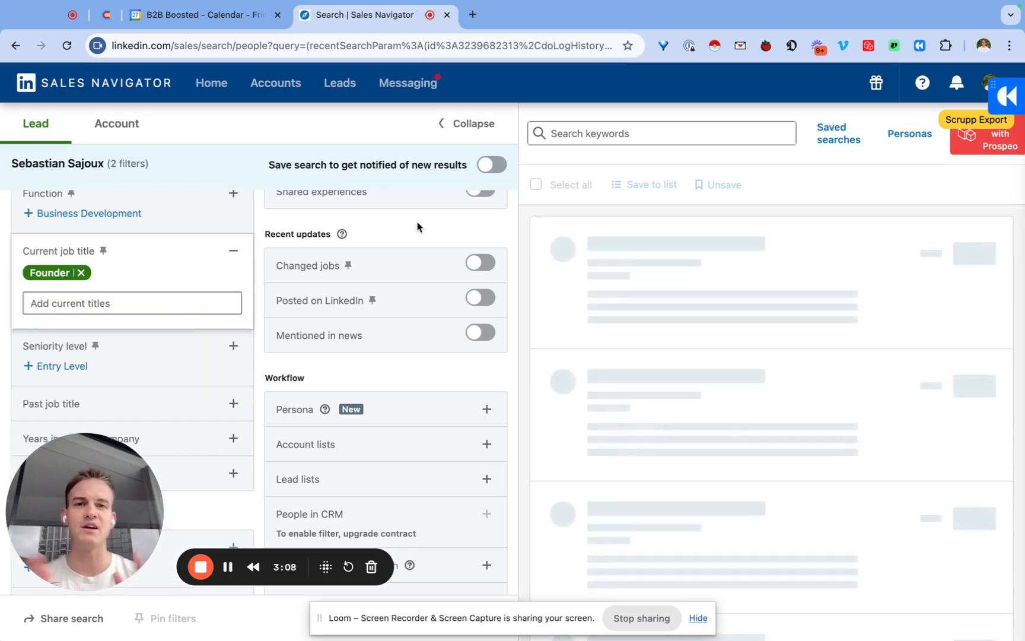
Examine the applied and remaining lead filters, including buyer intent and recent updates, alongside the search results
scroll(418, 227, up, 2)
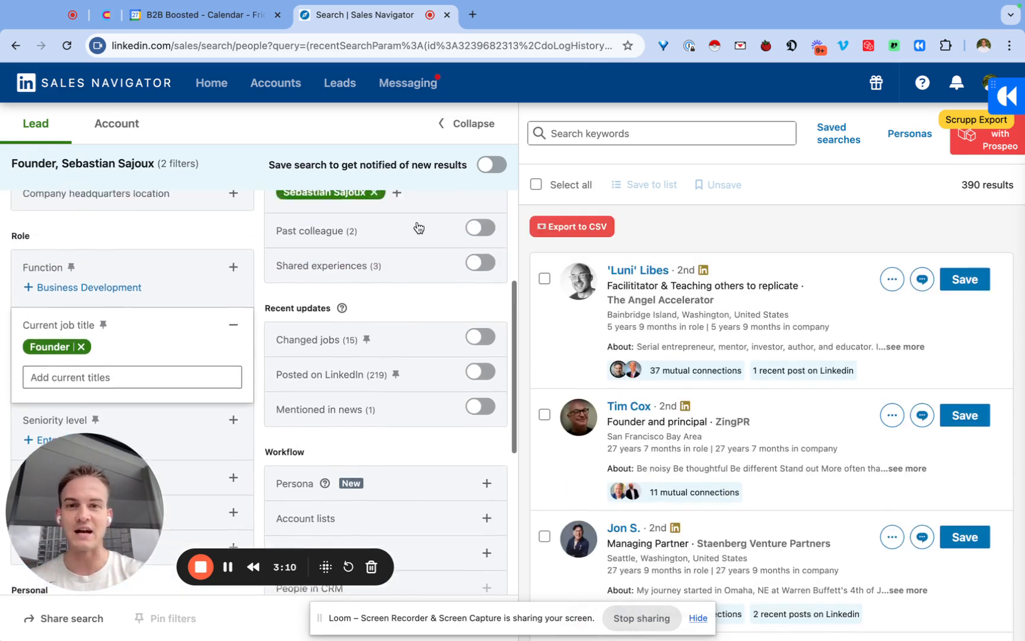
scroll(417, 226, up, 3)
scroll(417, 224, down, 2)
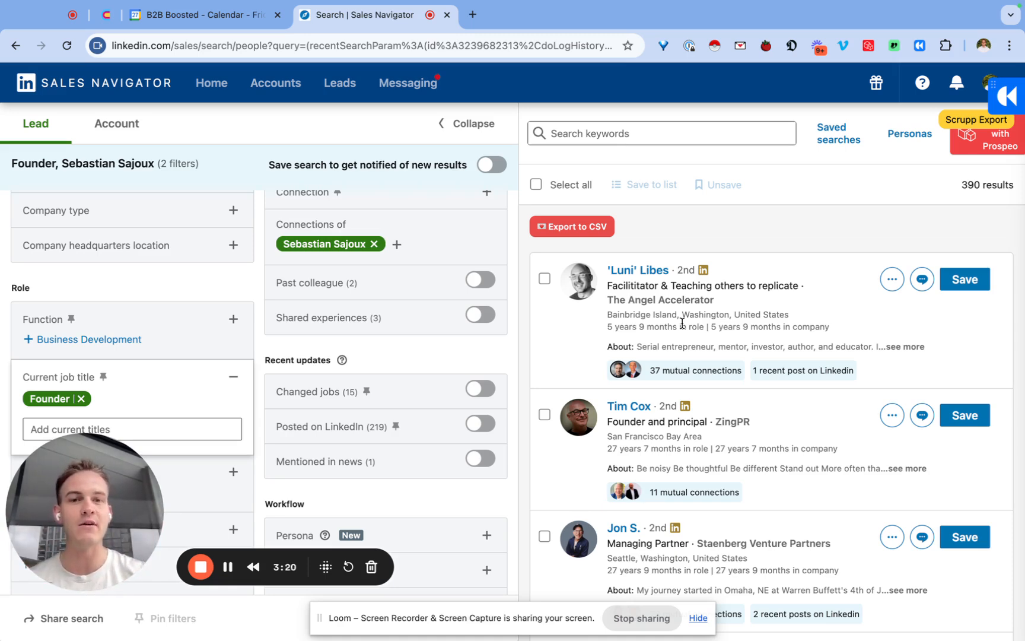
scroll(277, 286, up, 5)
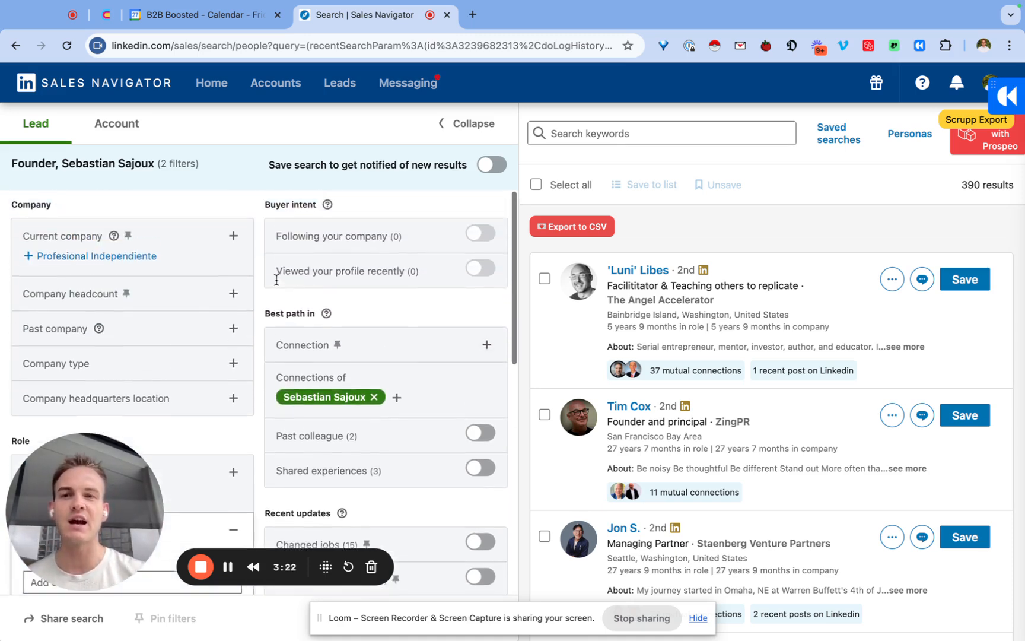
scroll(276, 286, down, 1)
scroll(276, 285, up, 1)
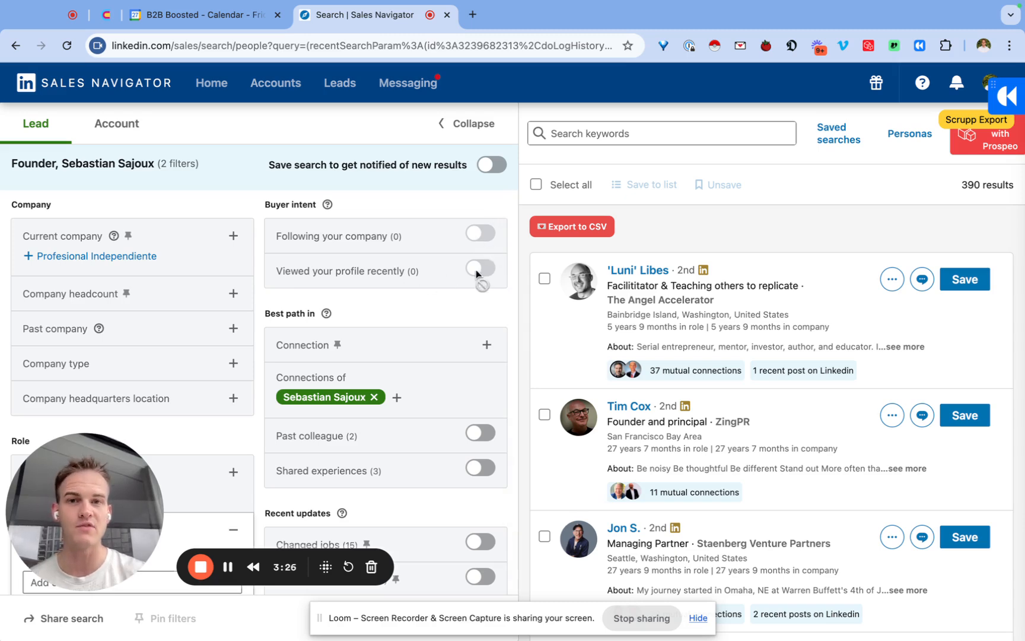
scroll(369, 288, down, 7)
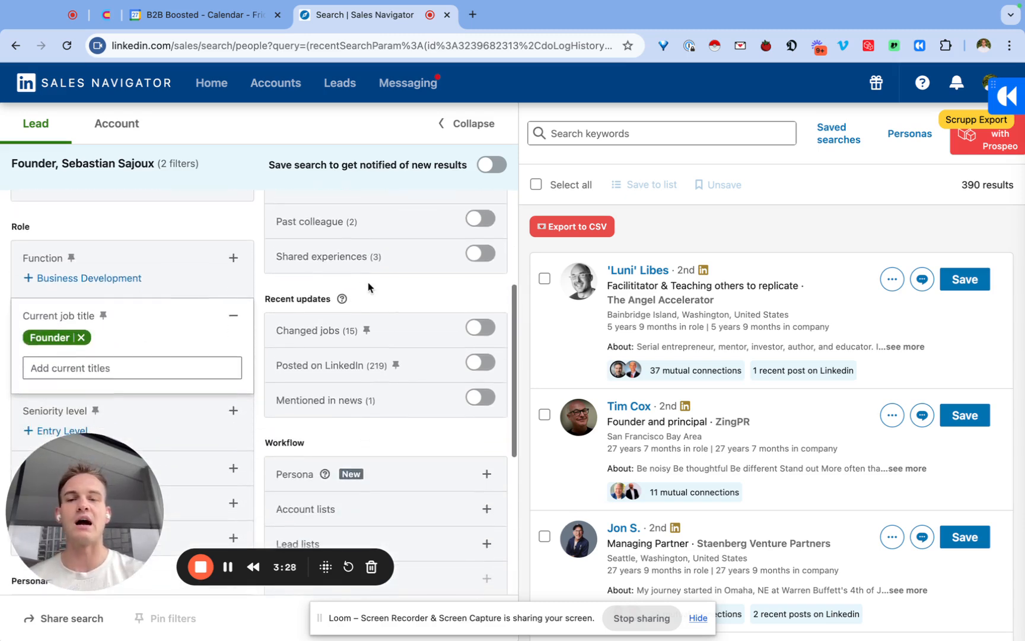
scroll(254, 267, up, 5)
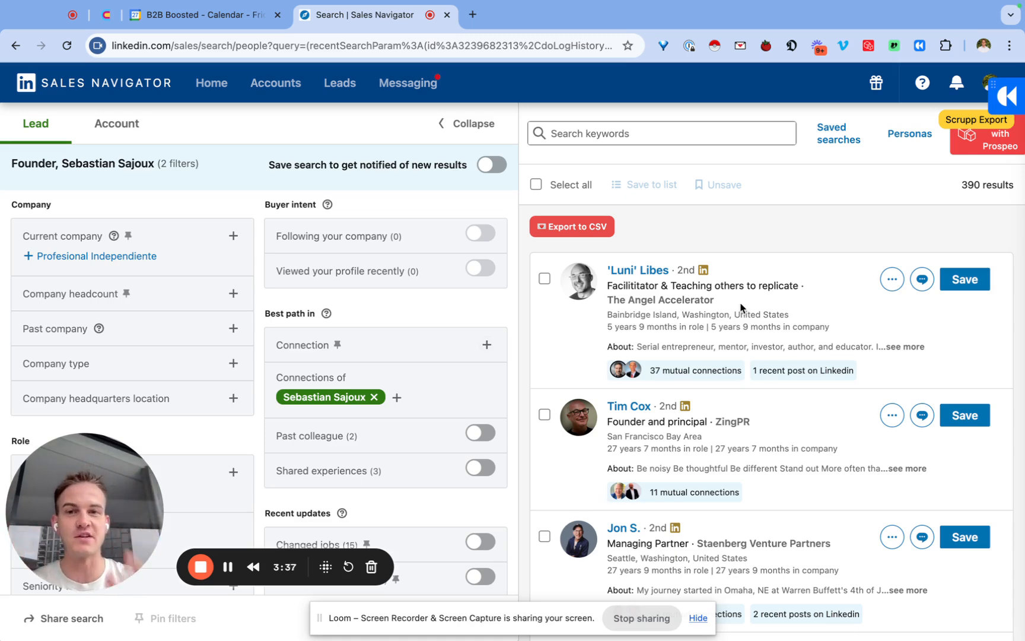
Copy the full URL of the filtered Sales Navigator lead search
click(545, 43)
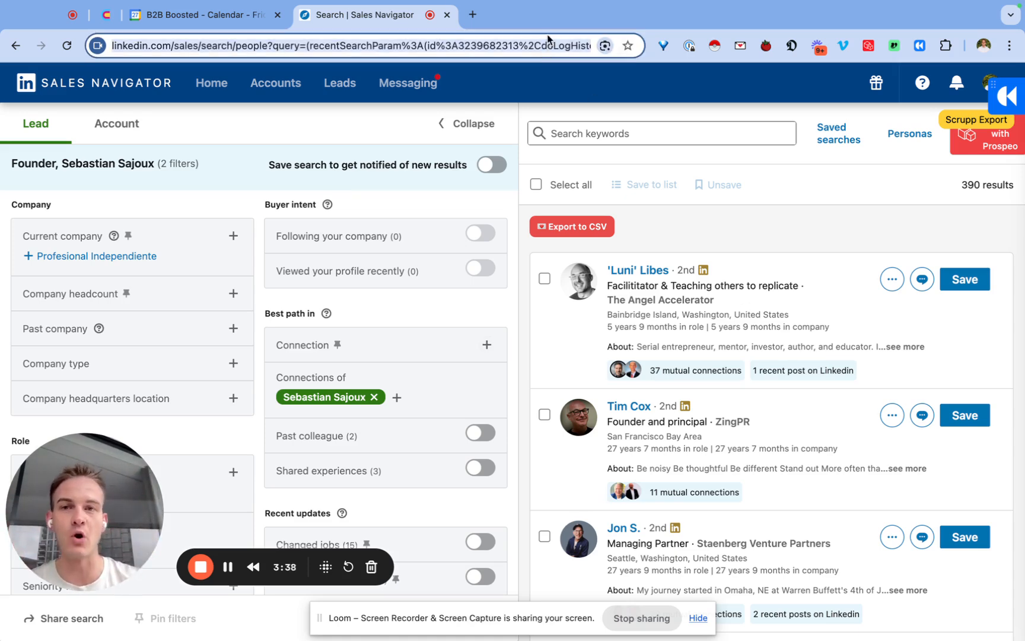
right_click(439, 47)
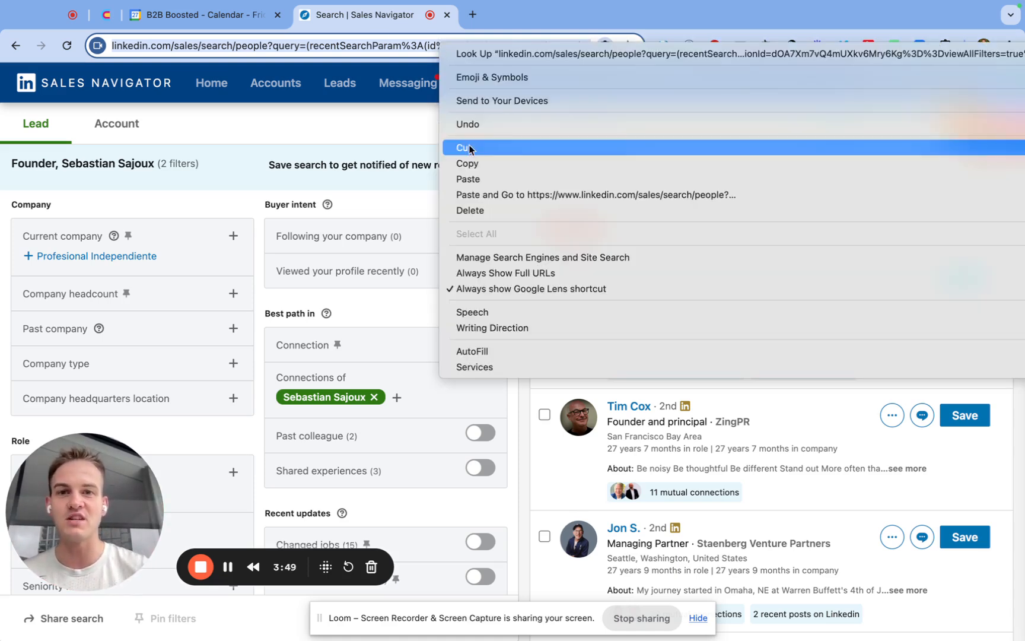
click(467, 163)
click(383, 133)
Switch back to HeyReach and start adding leads with the Sales Navigator (Leads) import method
key(ctrl+Right)
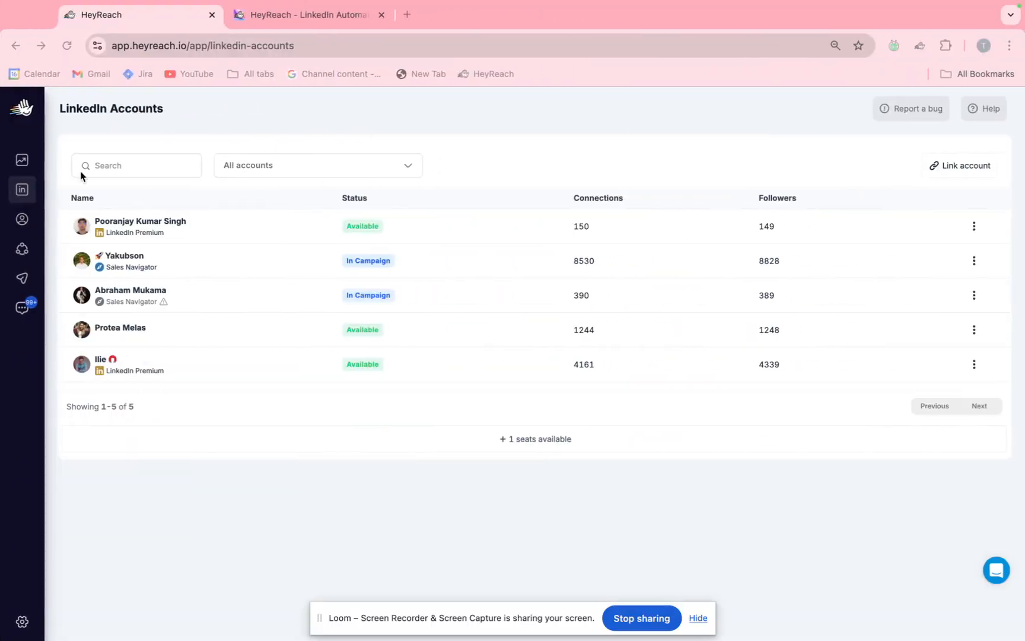
click(22, 221)
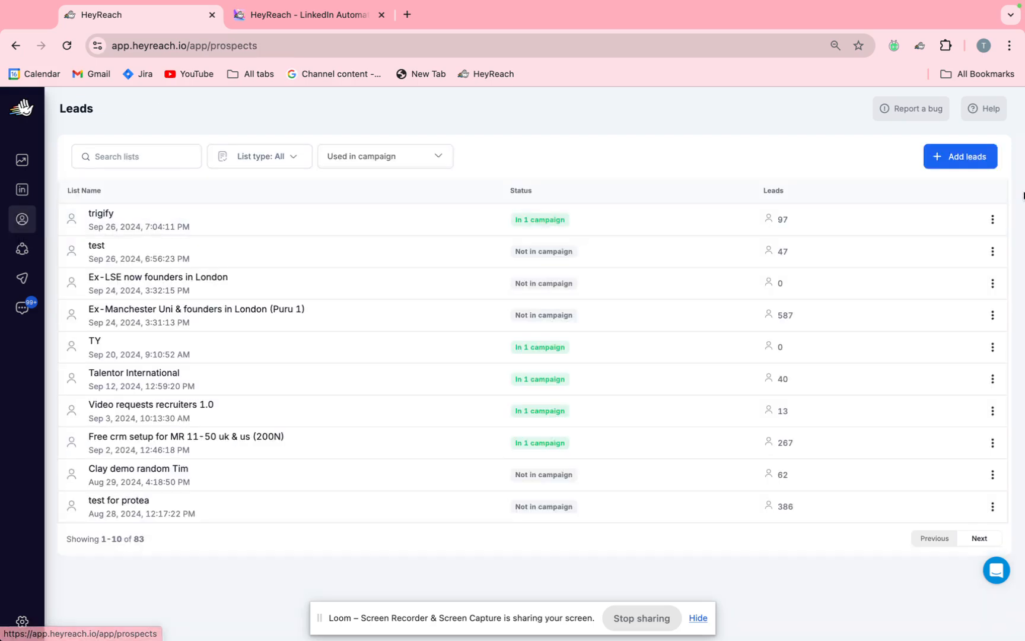
click(970, 167)
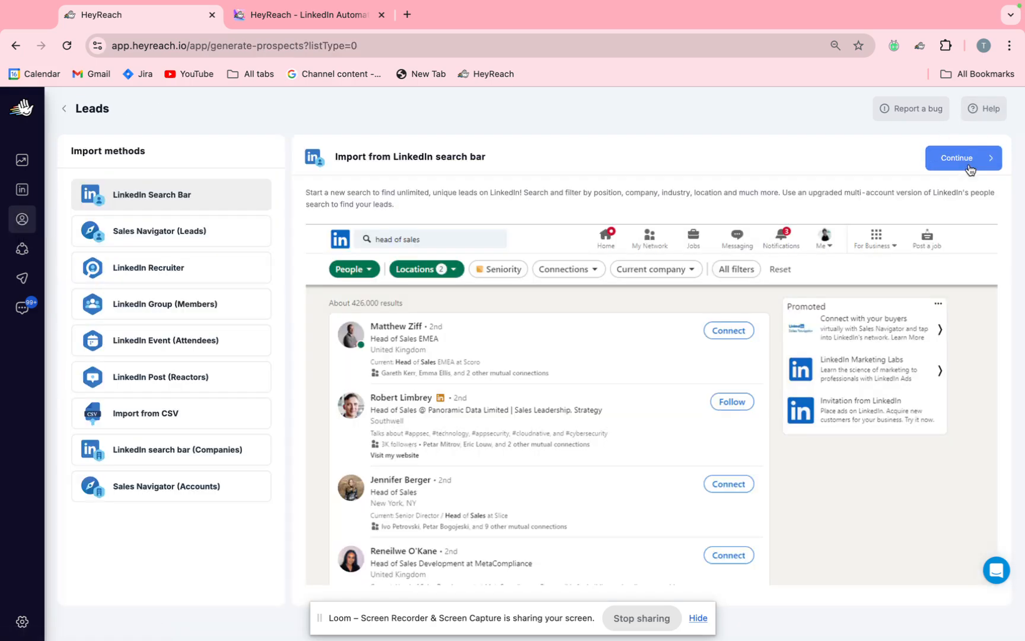
click(193, 240)
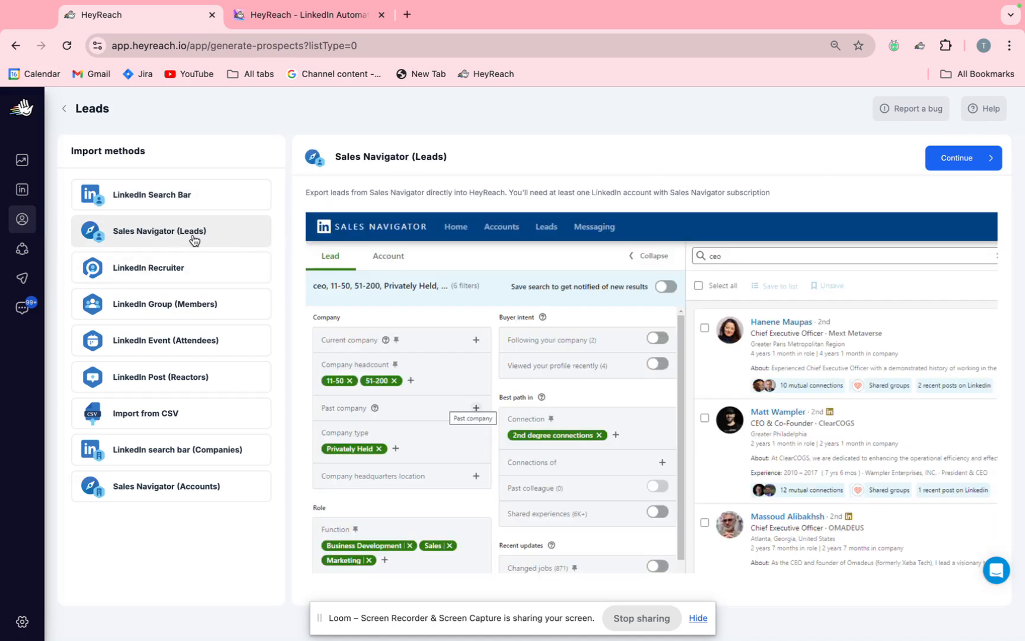
click(974, 159)
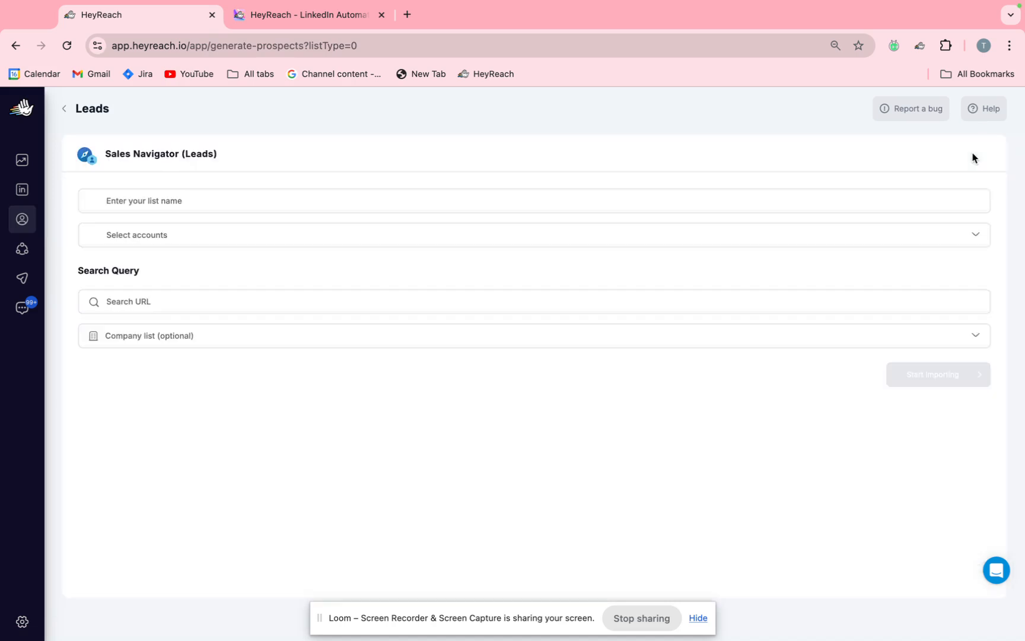
Paste the copied lead search URL as the search query and choose None for the optional company list
click(455, 297)
key(ctrl+v)
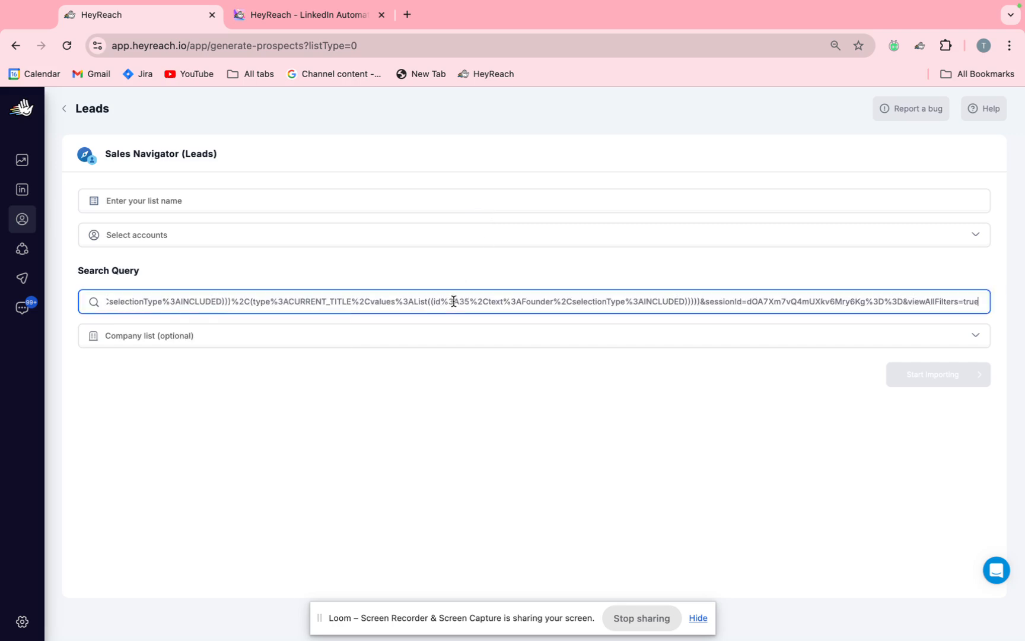
click(468, 336)
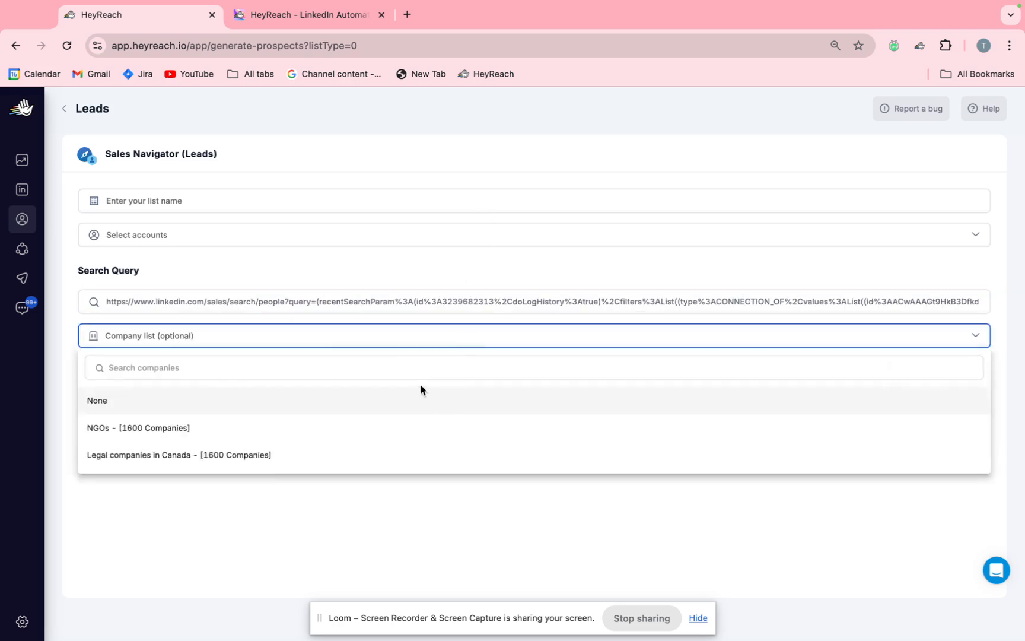
click(424, 408)
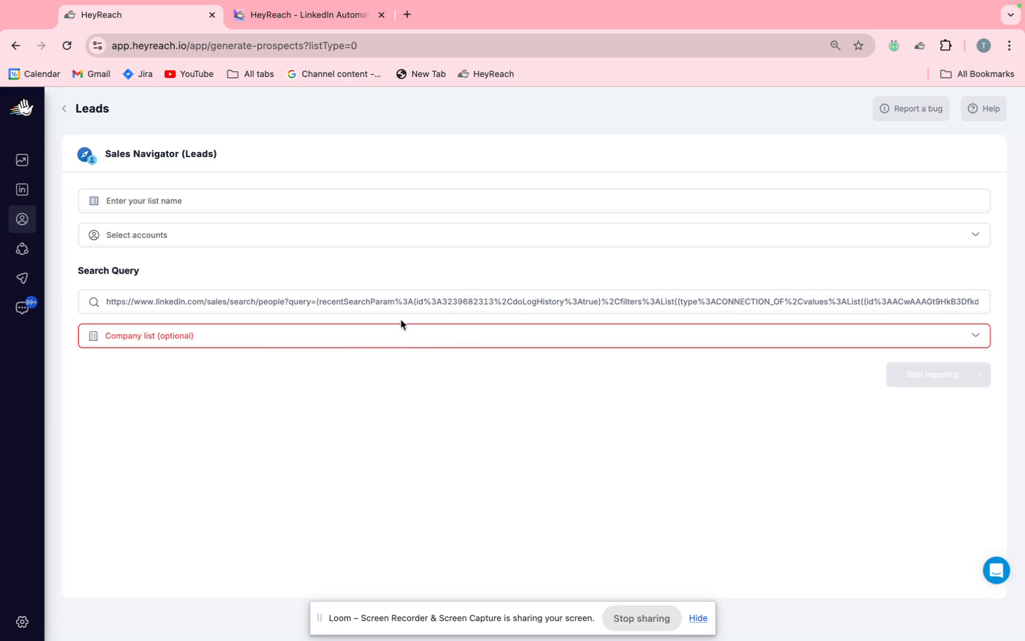
click(402, 324)
click(393, 405)
Name the list "TY test" with the connected person's first name and "connections" in parentheses, and open the account choices
click(311, 203)
text(TY t)
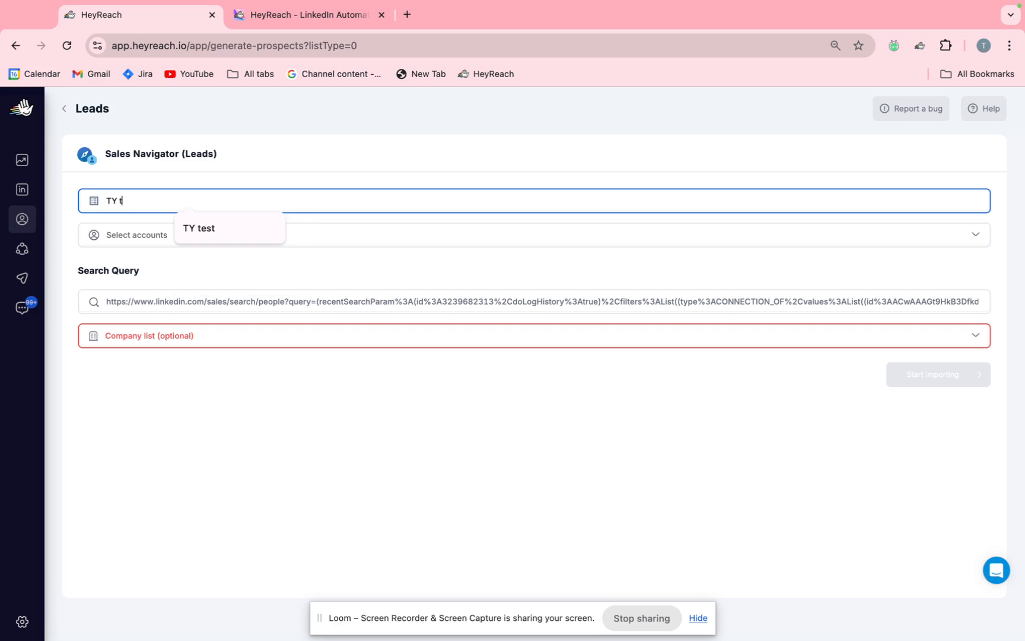
text(est )
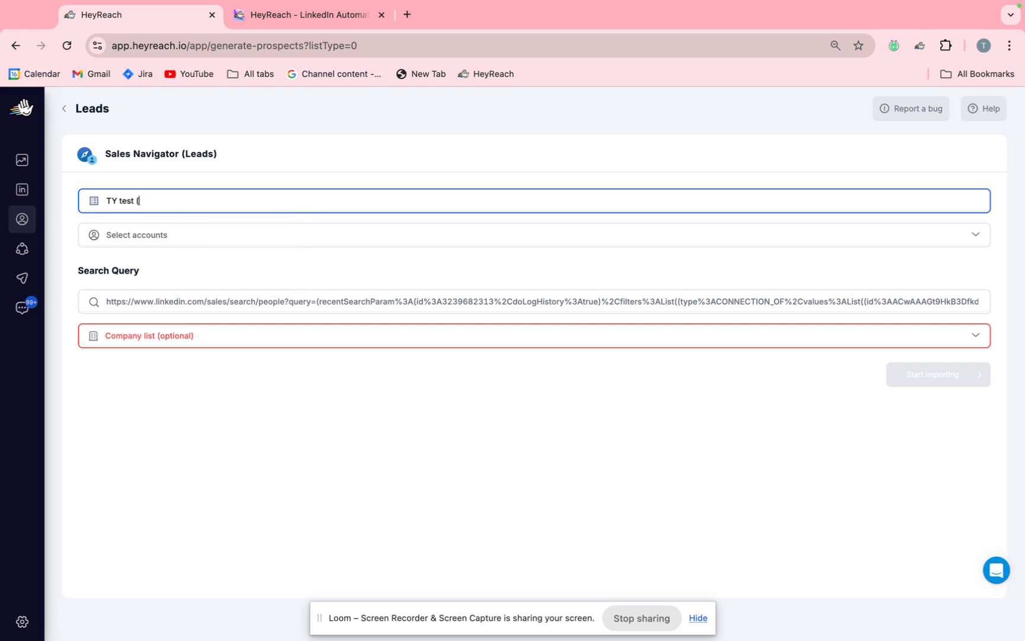
text((Sebastian's connections)
click(145, 238)
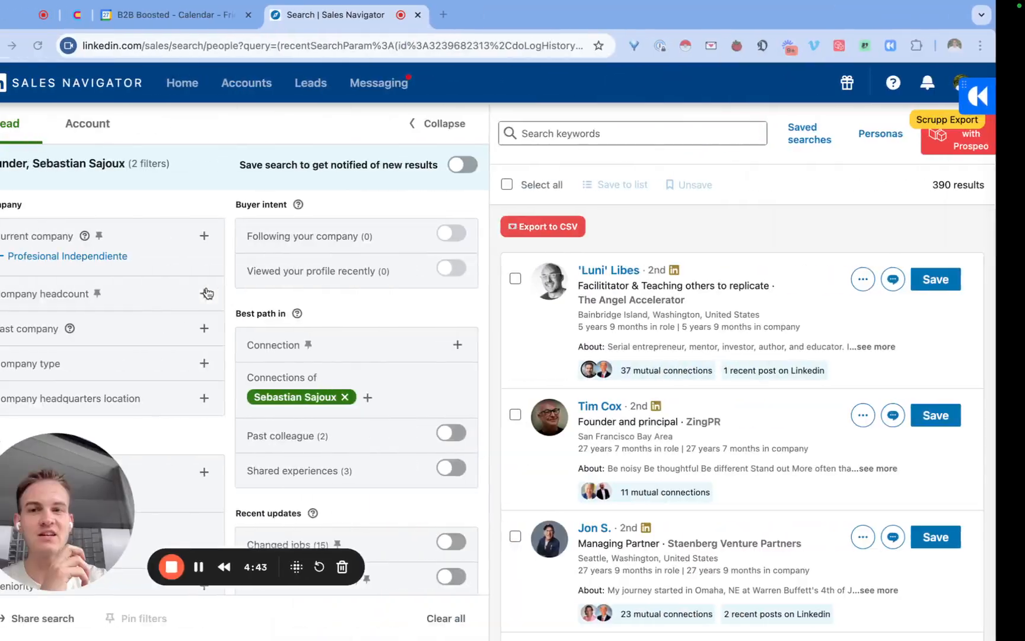
Look through the first page of founder search results in Sales Navigator and go on to page 2
scroll(331, 340, down, 10)
scroll(660, 414, down, 20)
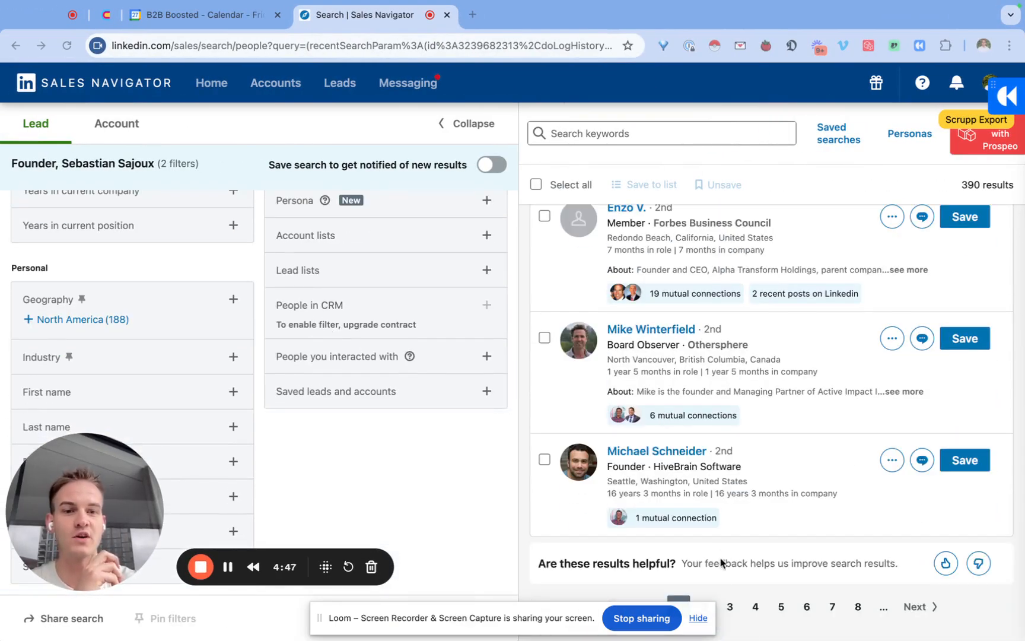
drag(556, 613, 392, 505)
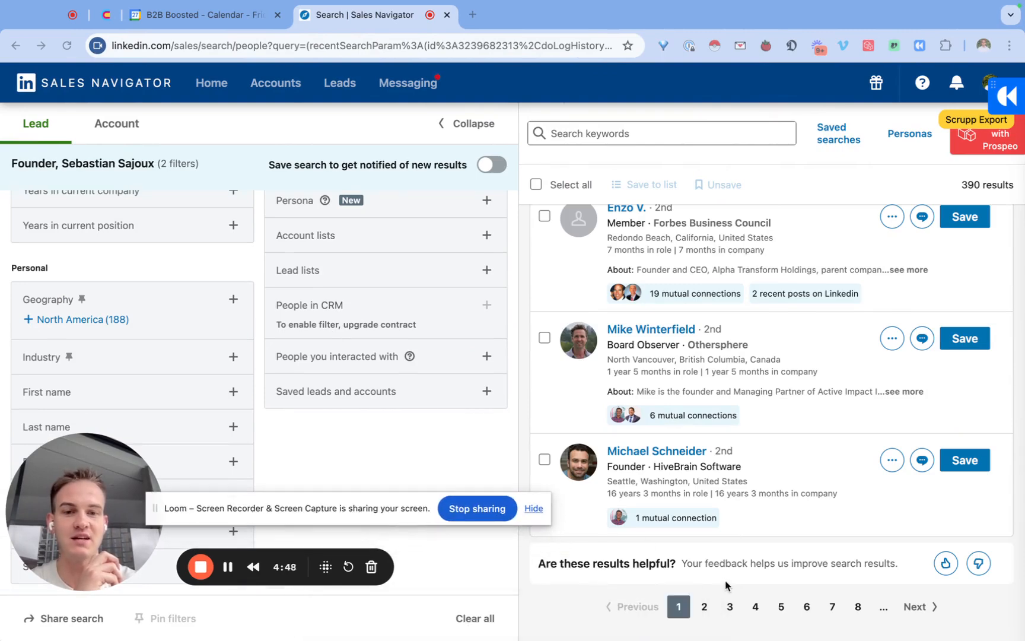
click(704, 607)
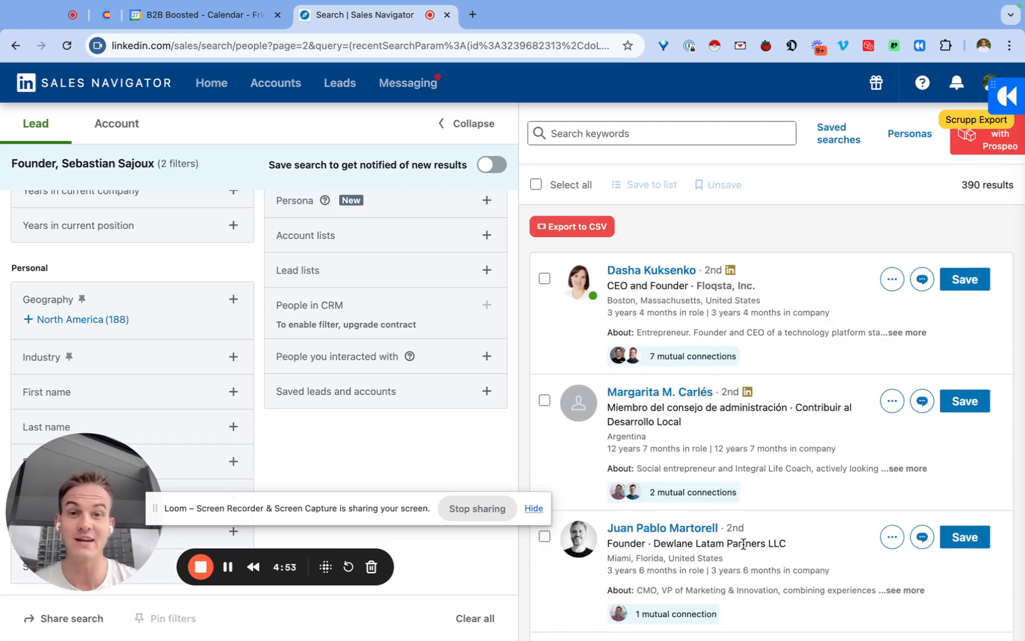
Switch back to HeyReach, pick the first listed account, and start importing the Sales Navigator leads without a company list
key(ctrl+Right)
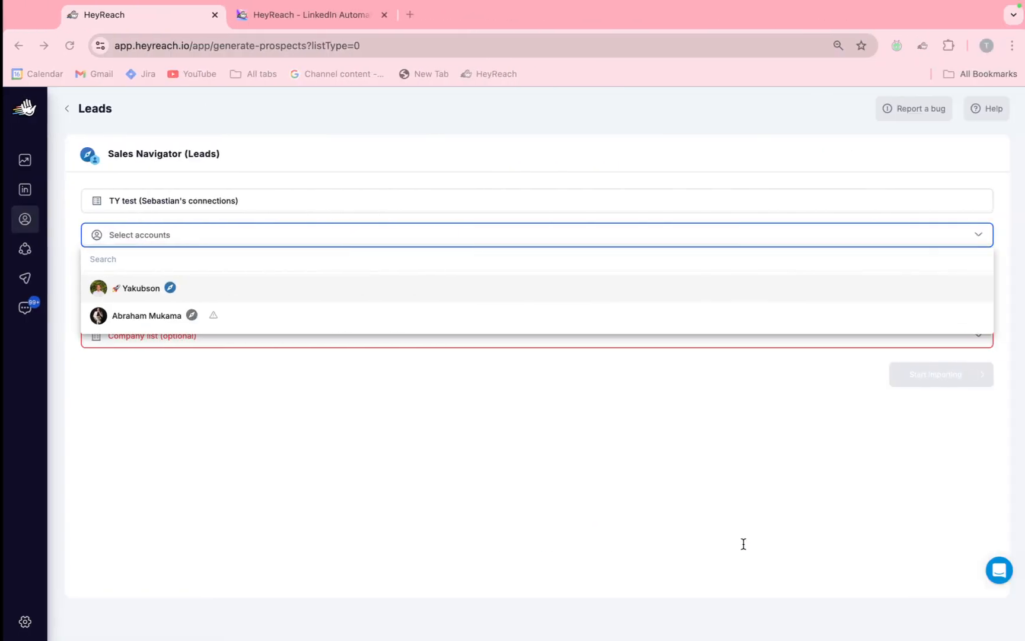
click(579, 290)
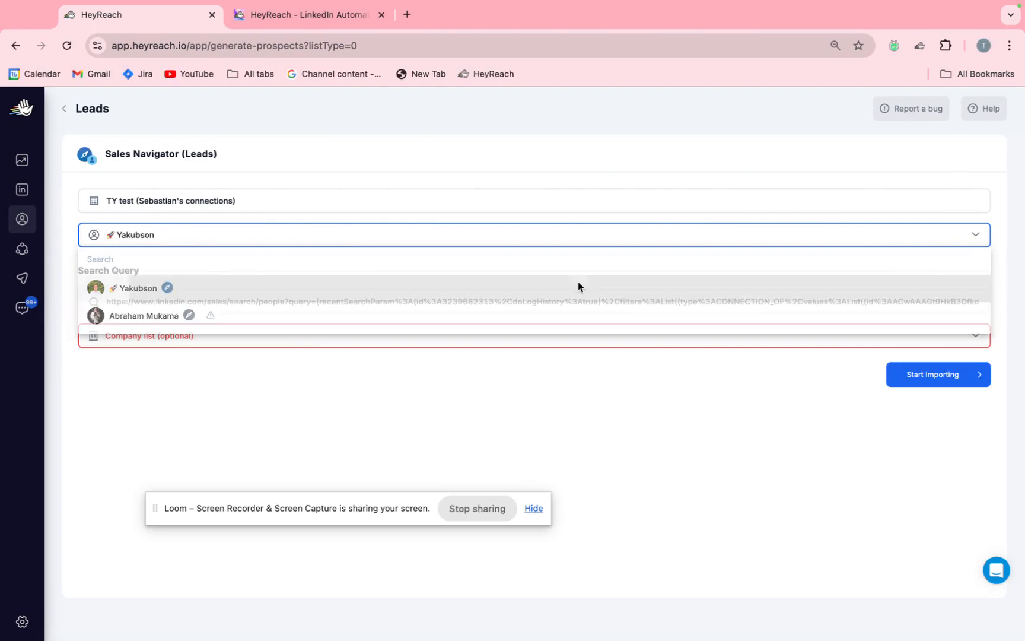
click(655, 343)
click(616, 397)
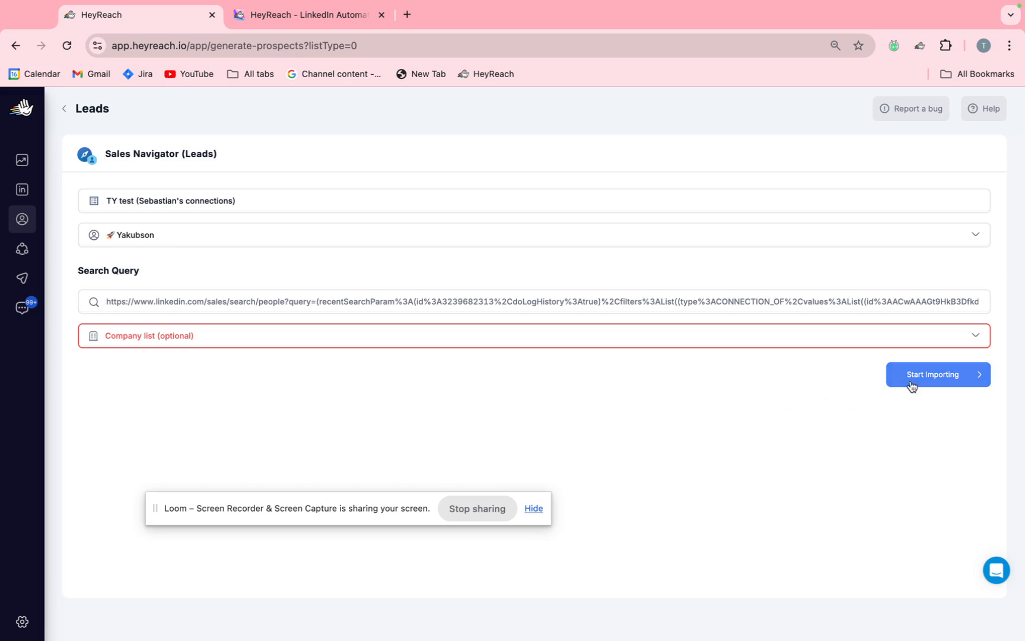
click(914, 385)
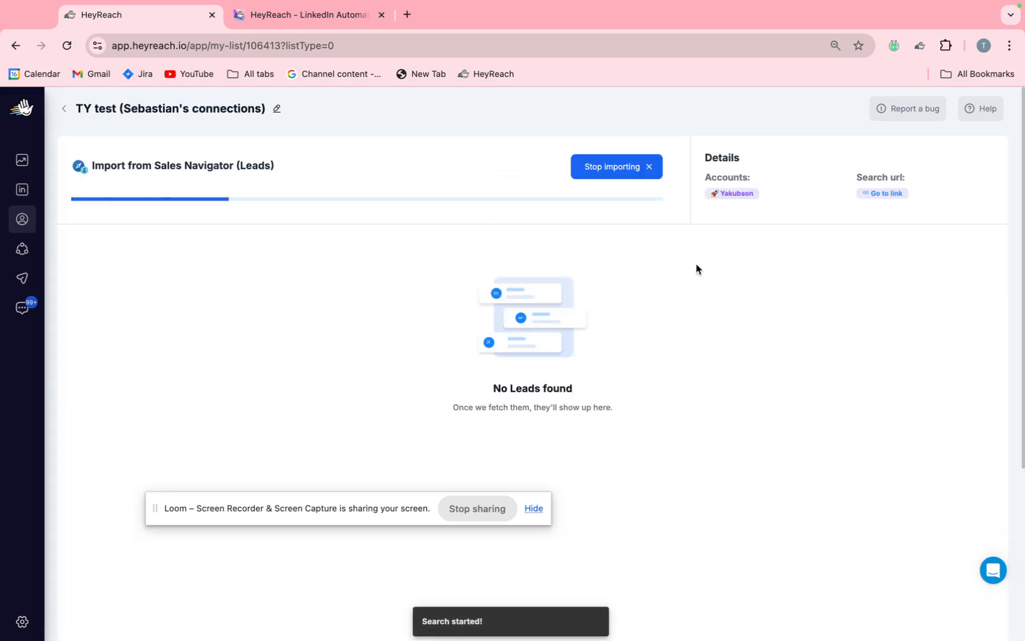
Return to the lead lists overview and check the "Ex-LSE now founders in London" list
click(65, 109)
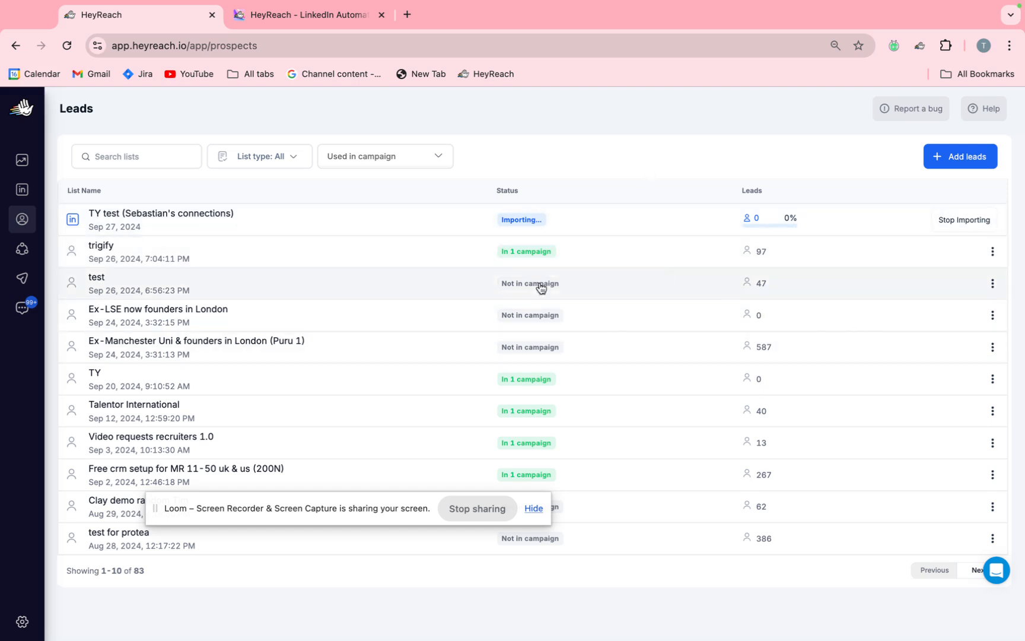
click(250, 316)
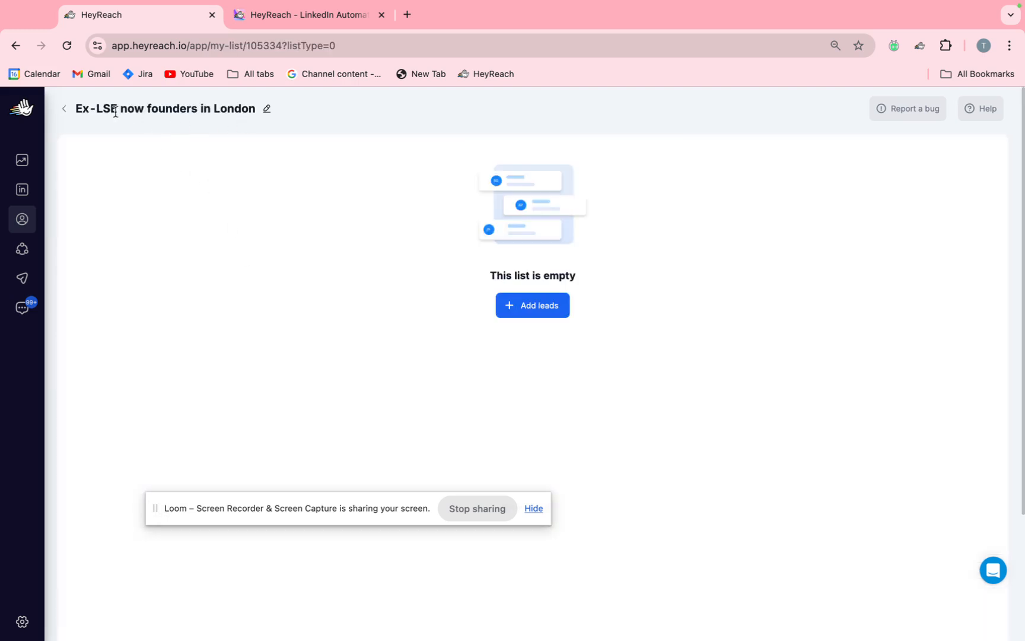
click(65, 111)
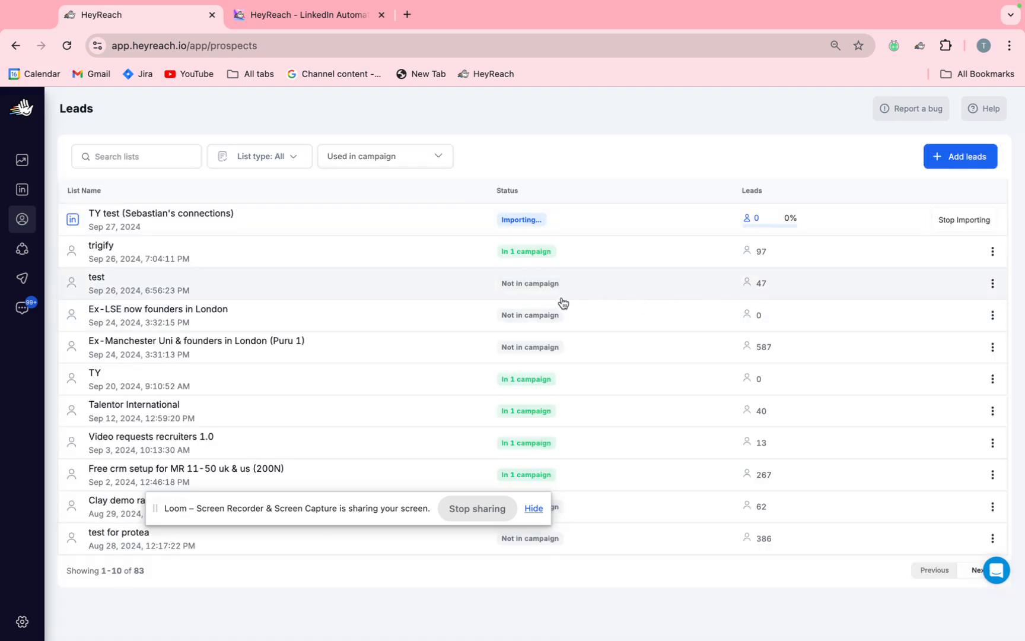
Create a new campaign named "Test YT"
click(22, 277)
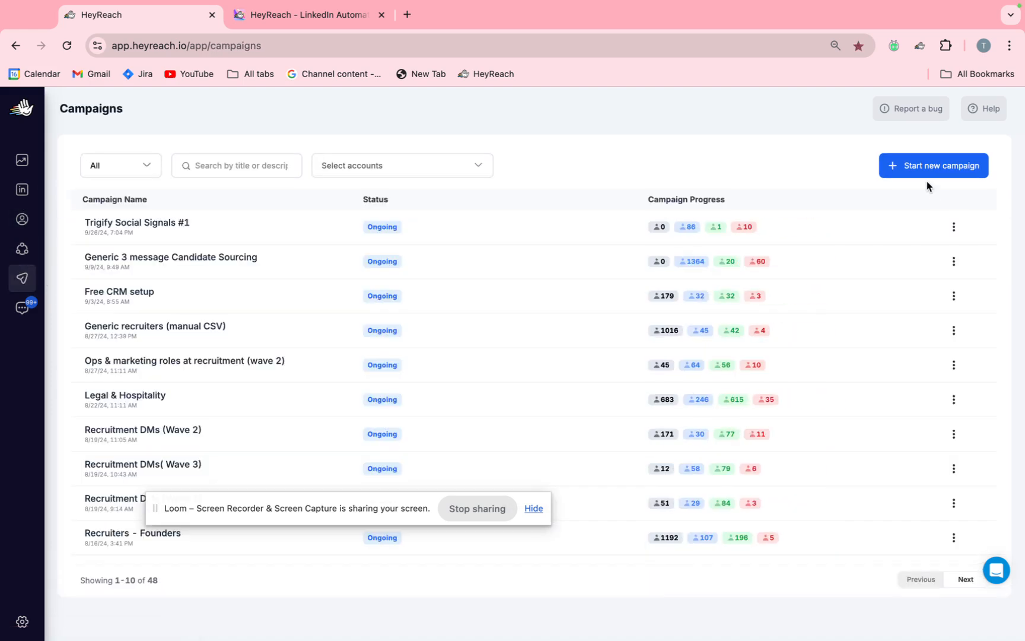
click(948, 173)
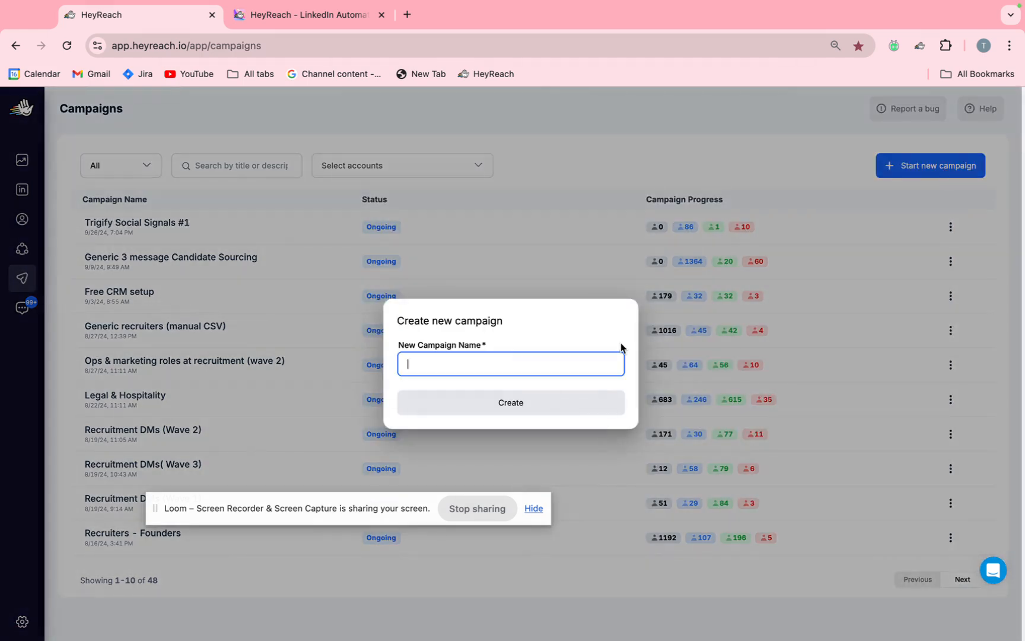
text(Test YT)
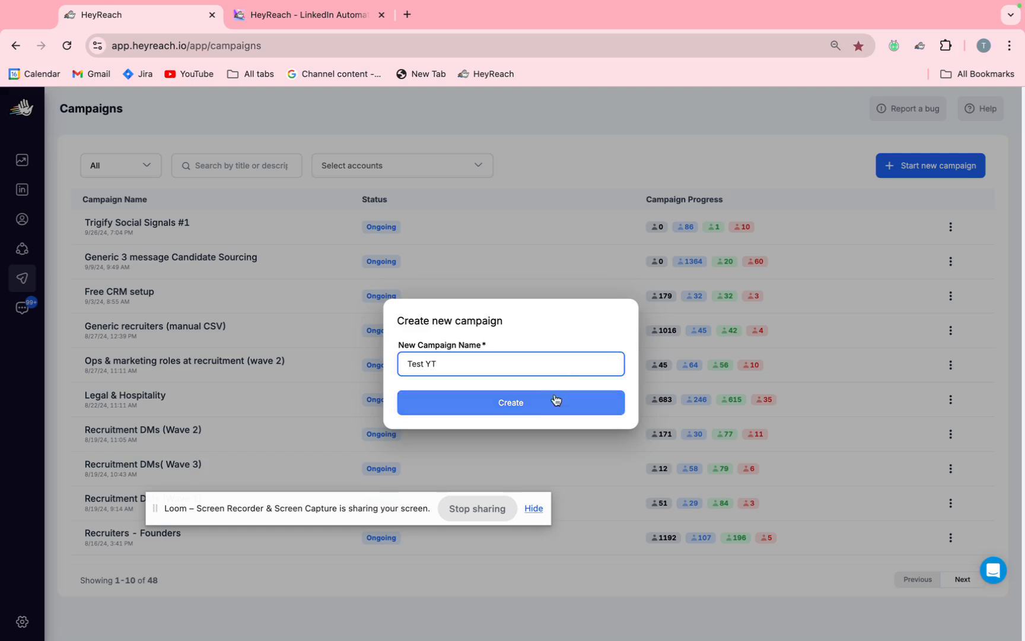
click(556, 400)
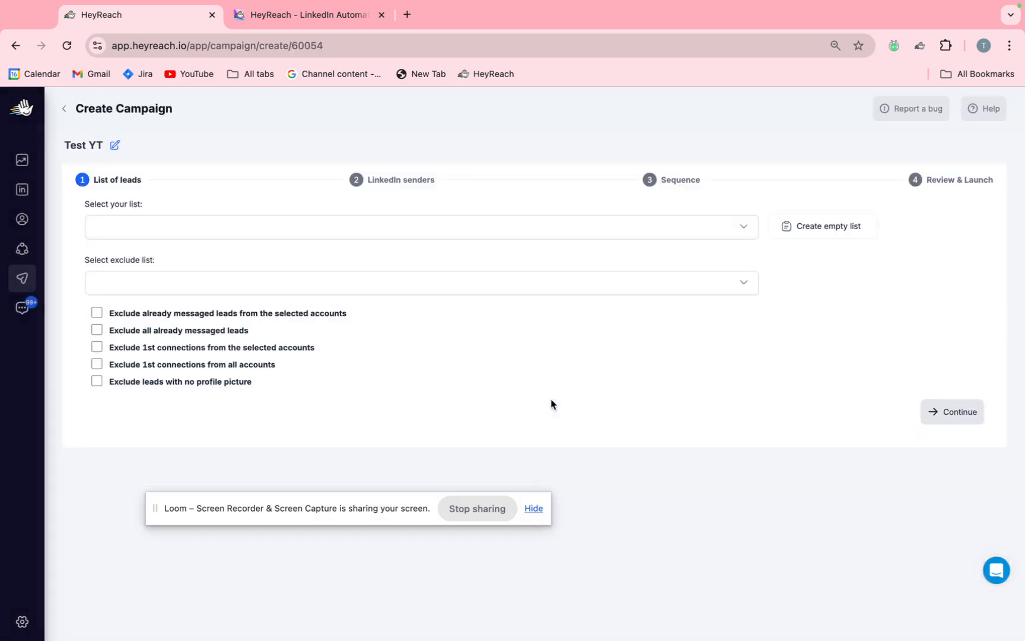
Use "Ex-LSE now founders in London" as the campaign's lead list and set the exclude list to None
click(512, 234)
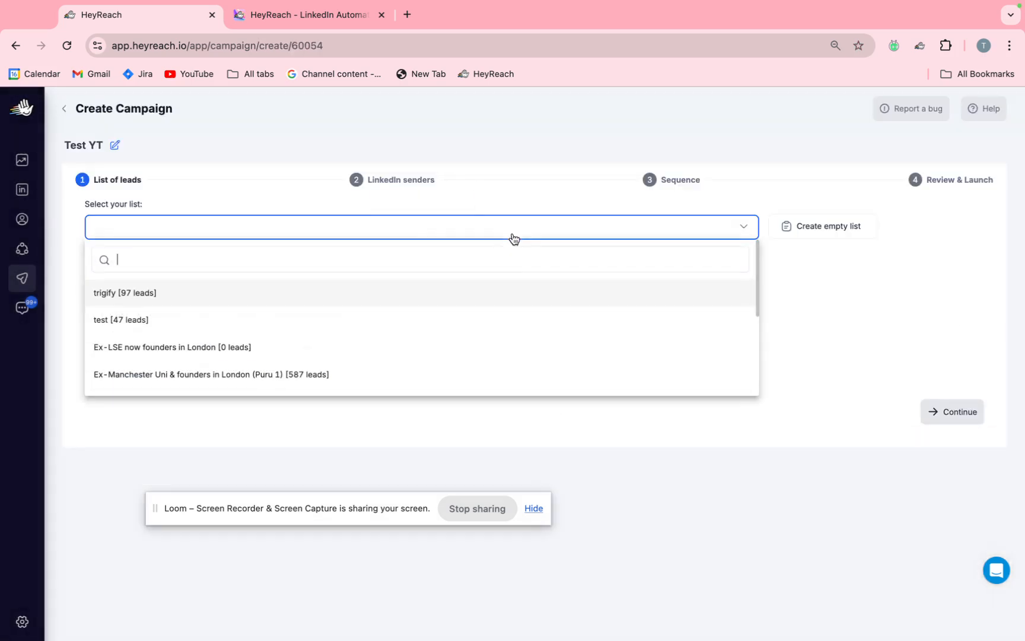
click(432, 347)
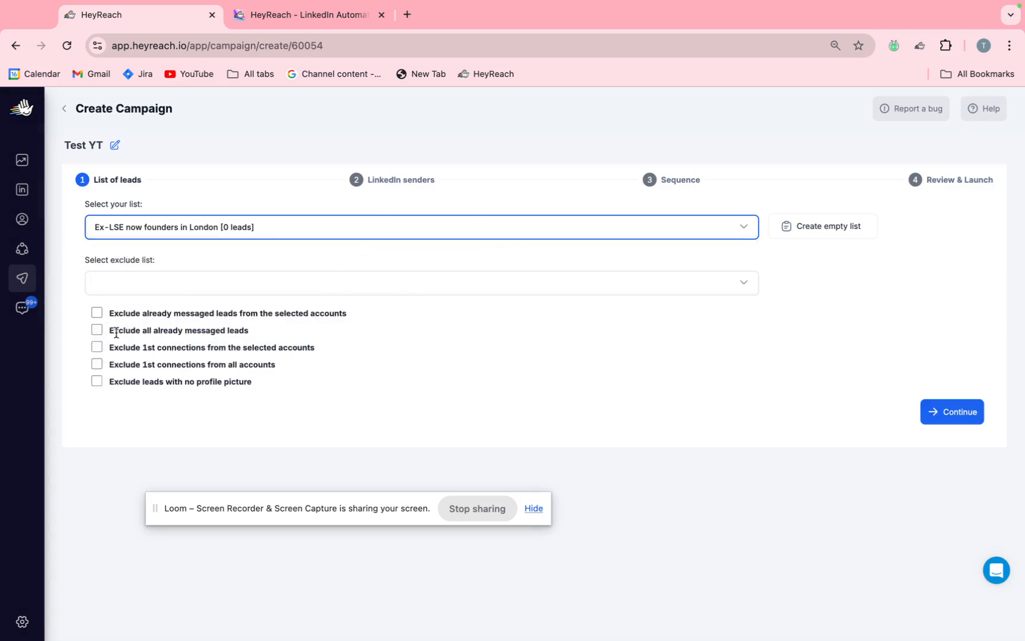
click(180, 289)
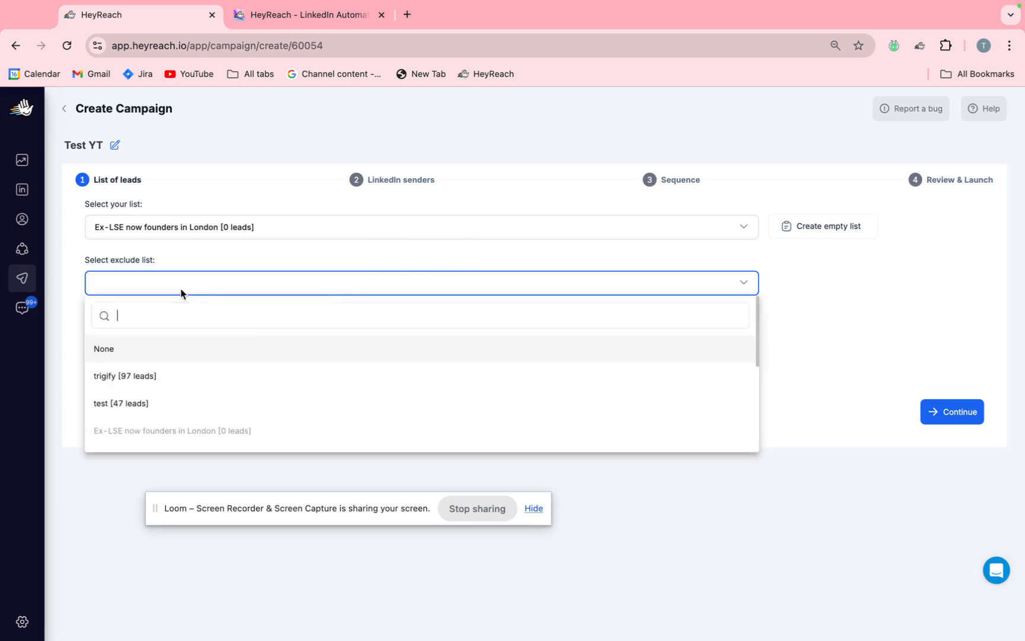
click(163, 359)
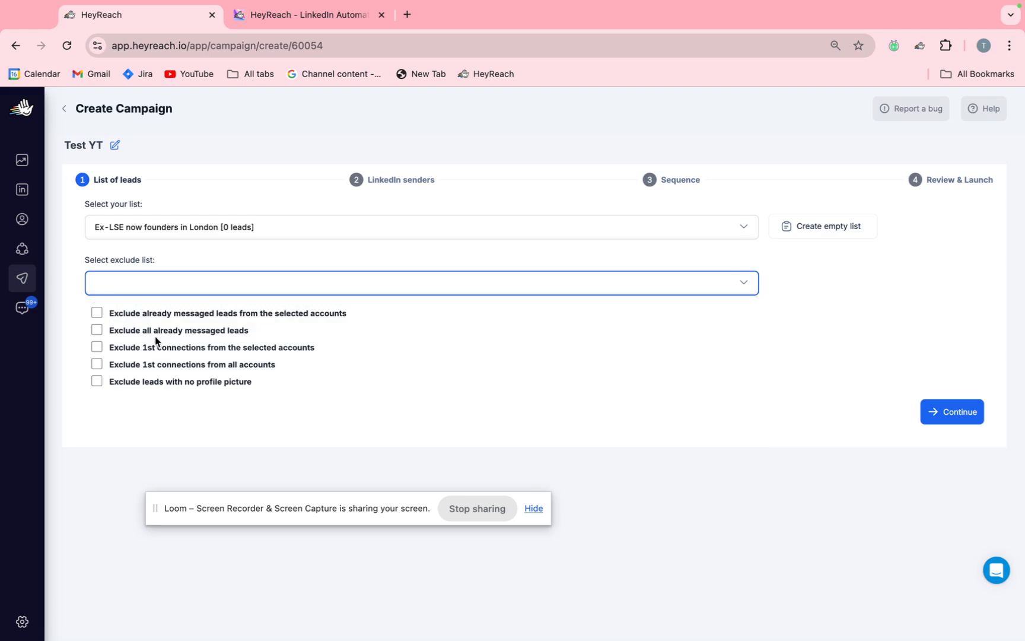
Exclude 1st connections and already messaged leads, for both the selected accounts and all accounts, and continue to the LinkedIn senders
click(98, 349)
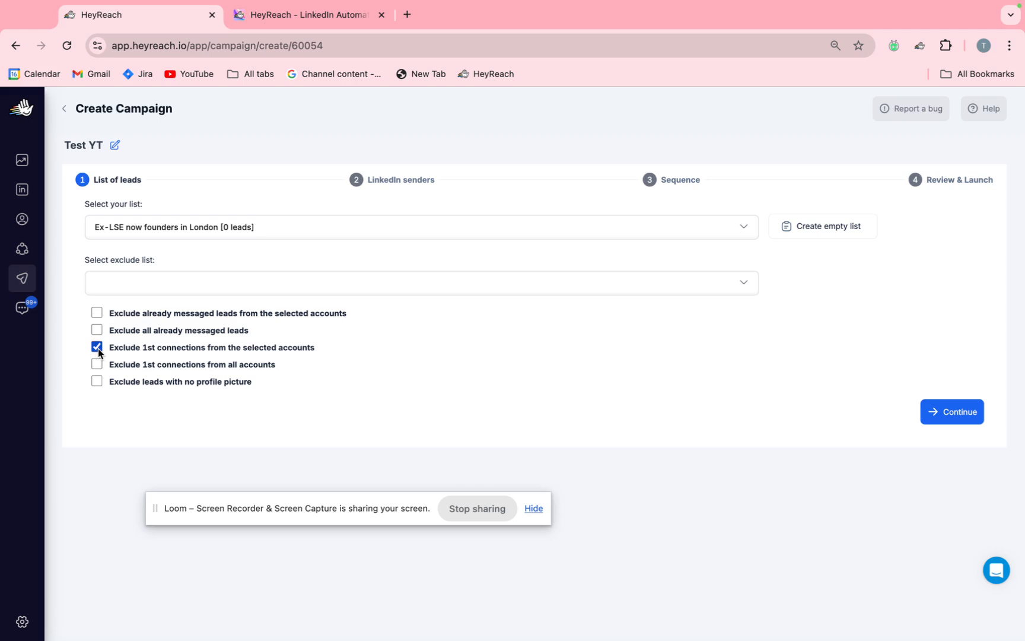
click(96, 364)
click(101, 330)
click(99, 313)
click(948, 417)
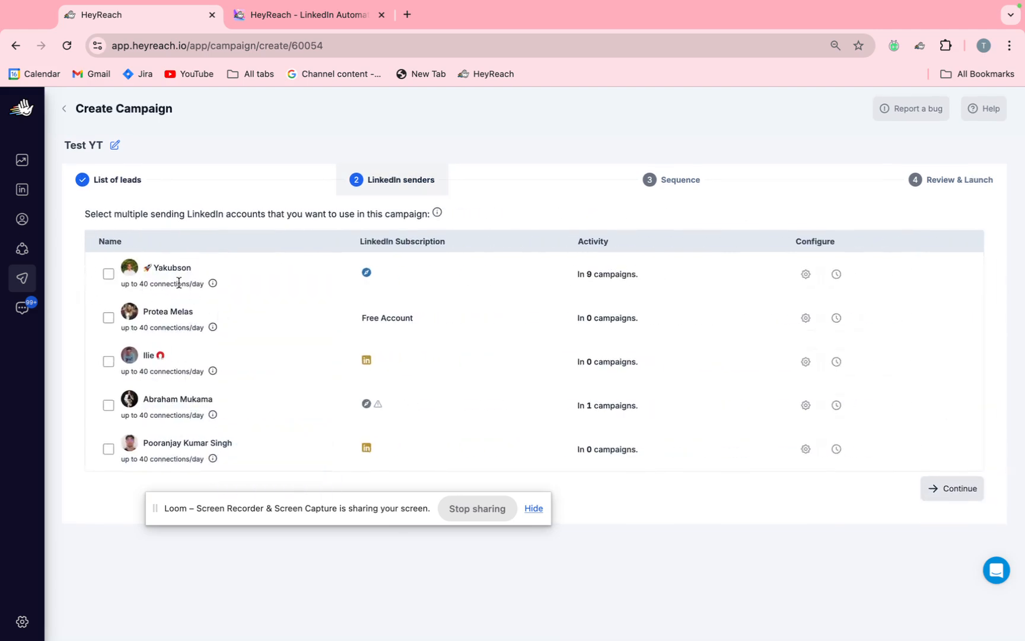
click(108, 317)
click(108, 362)
click(108, 362)
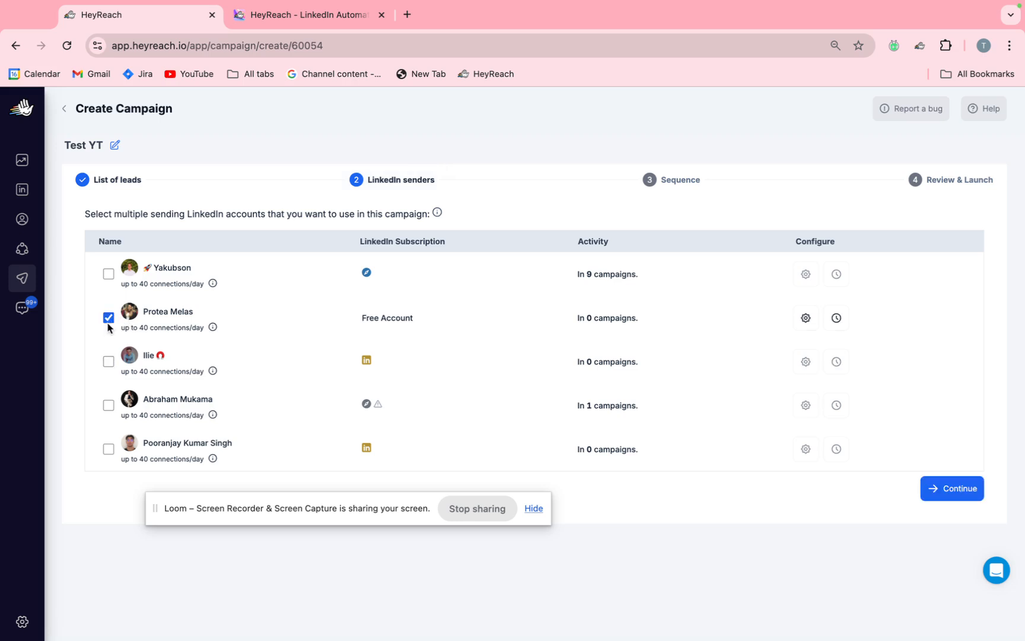
click(108, 319)
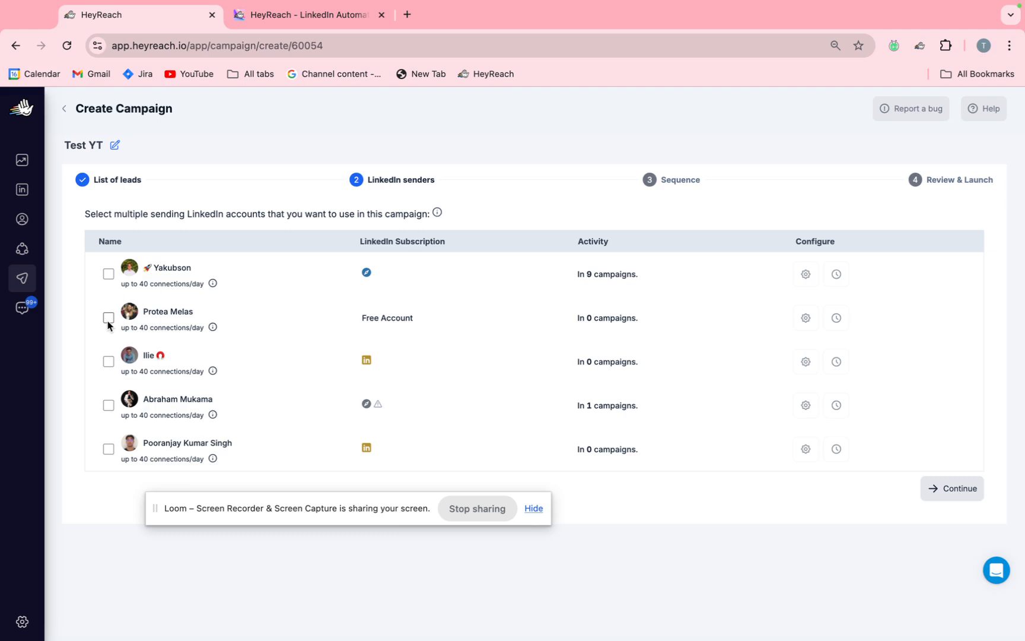
Select the first listed LinkedIn account as sender, set its Max Follows/day to 25, and save the account settings
click(108, 275)
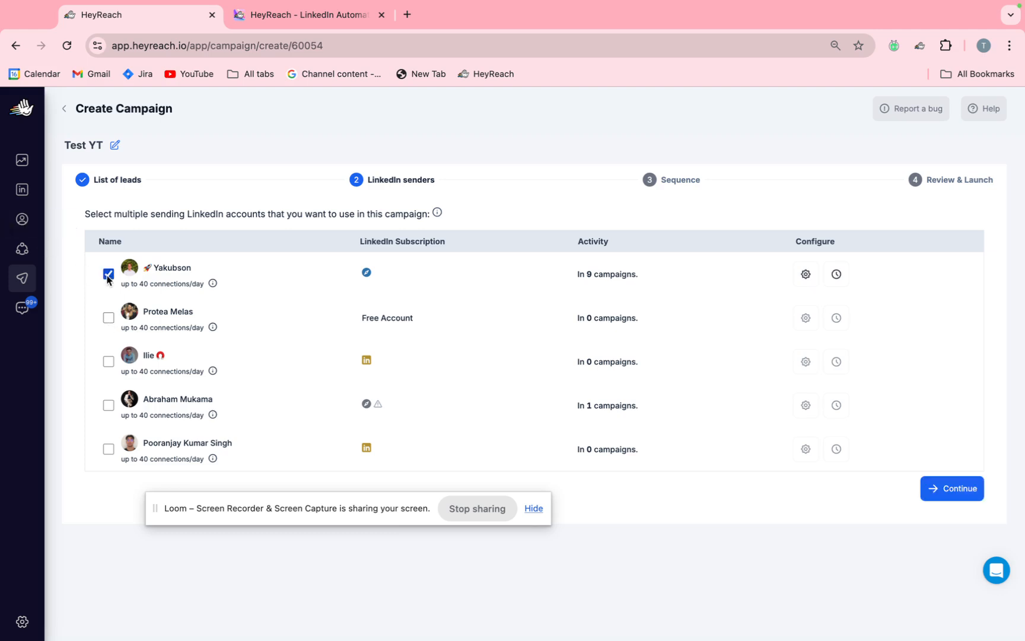
click(806, 274)
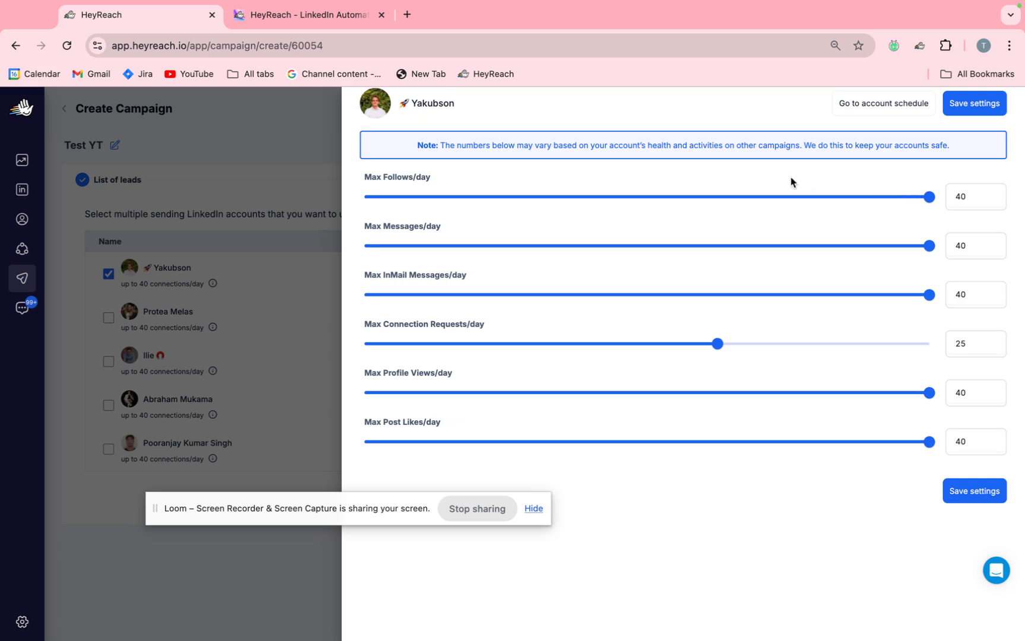
drag(930, 197, 724, 206)
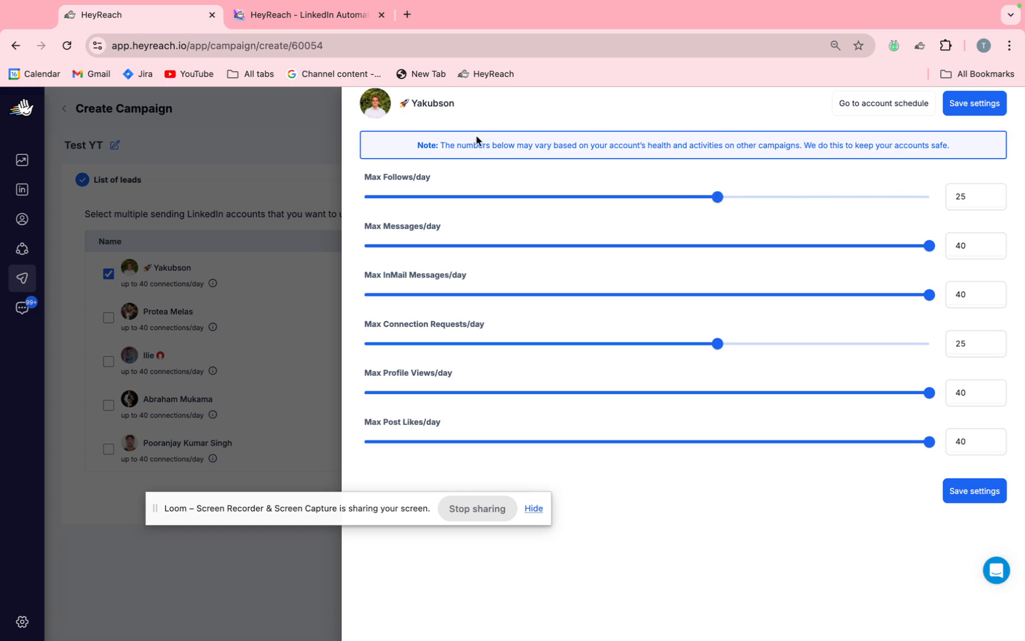
drag(439, 145, 908, 166)
click(951, 149)
click(979, 109)
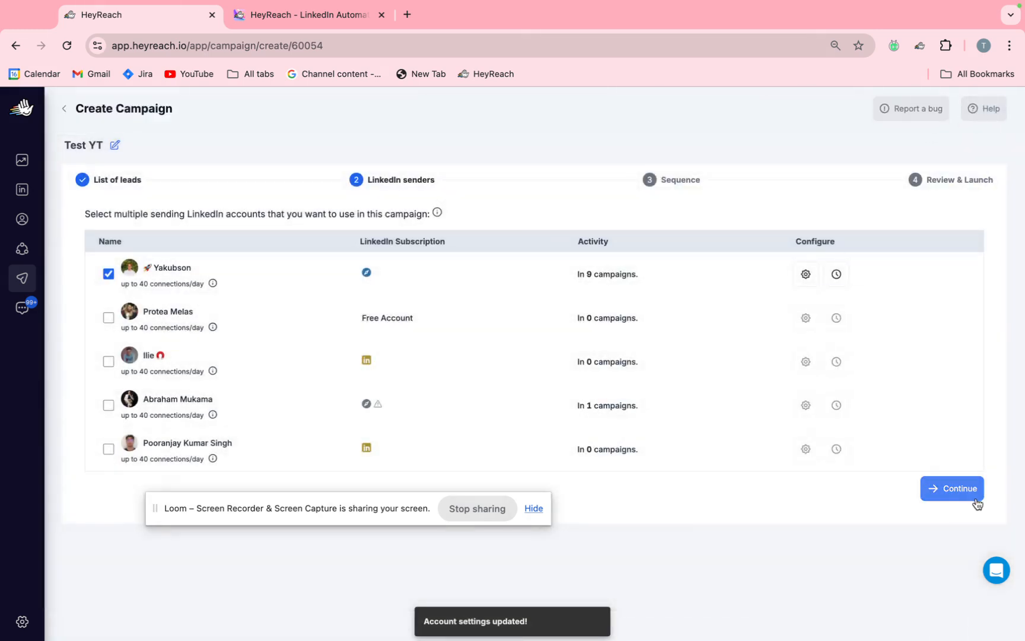
Continue to the campaign sequence with the selected sender, accepting that its sending limits are shared across multiple active campaigns
click(958, 489)
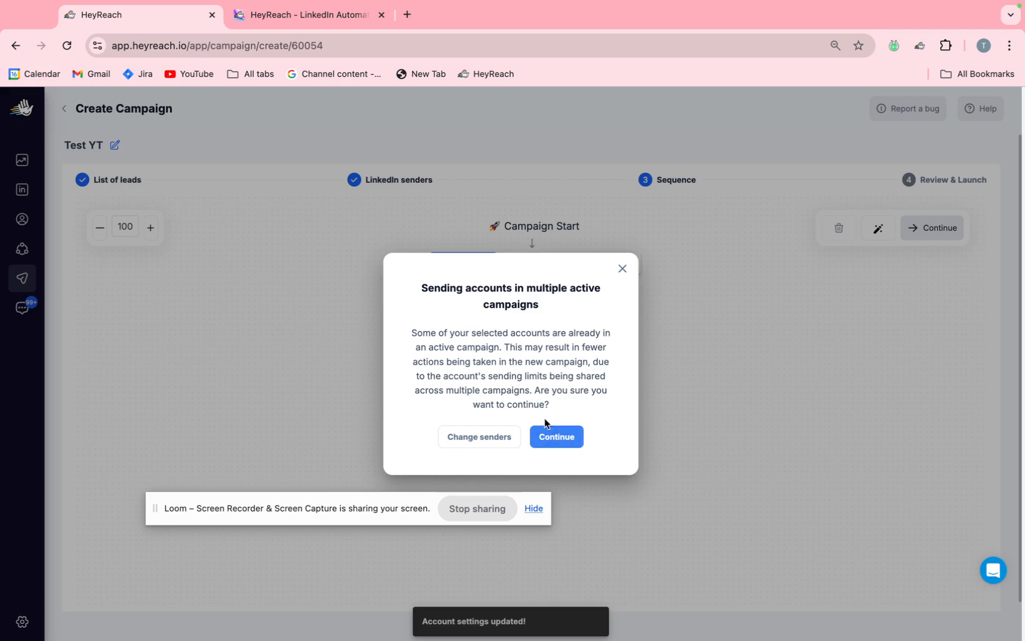
click(622, 268)
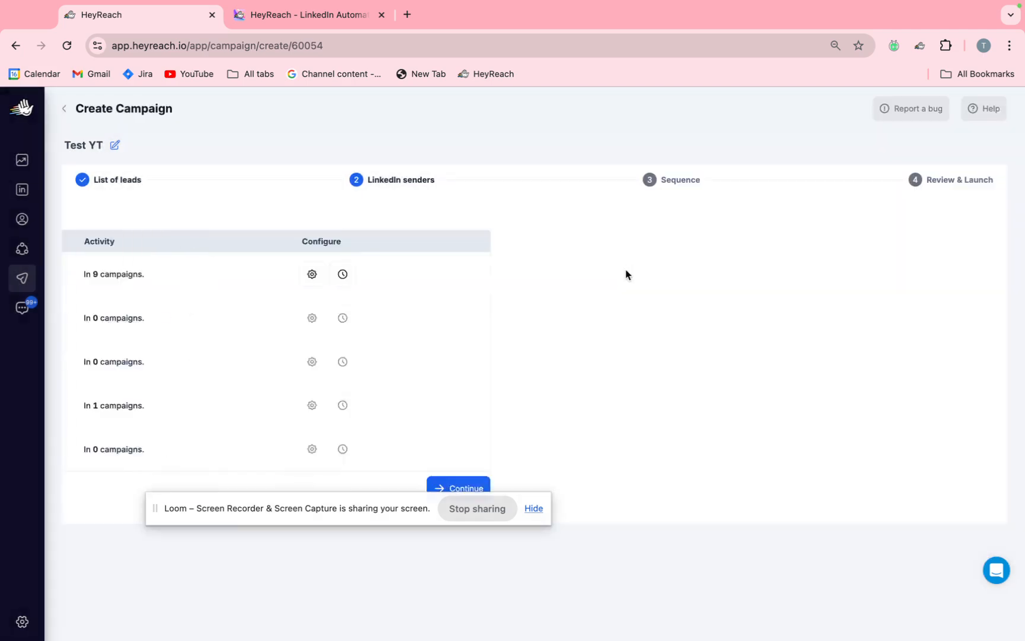
click(959, 489)
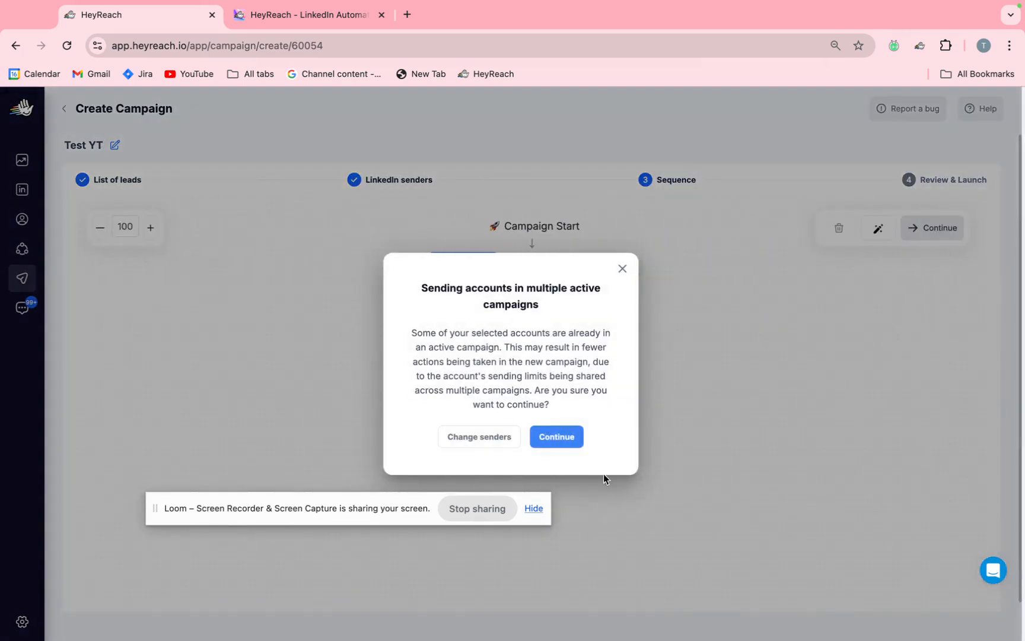
click(556, 442)
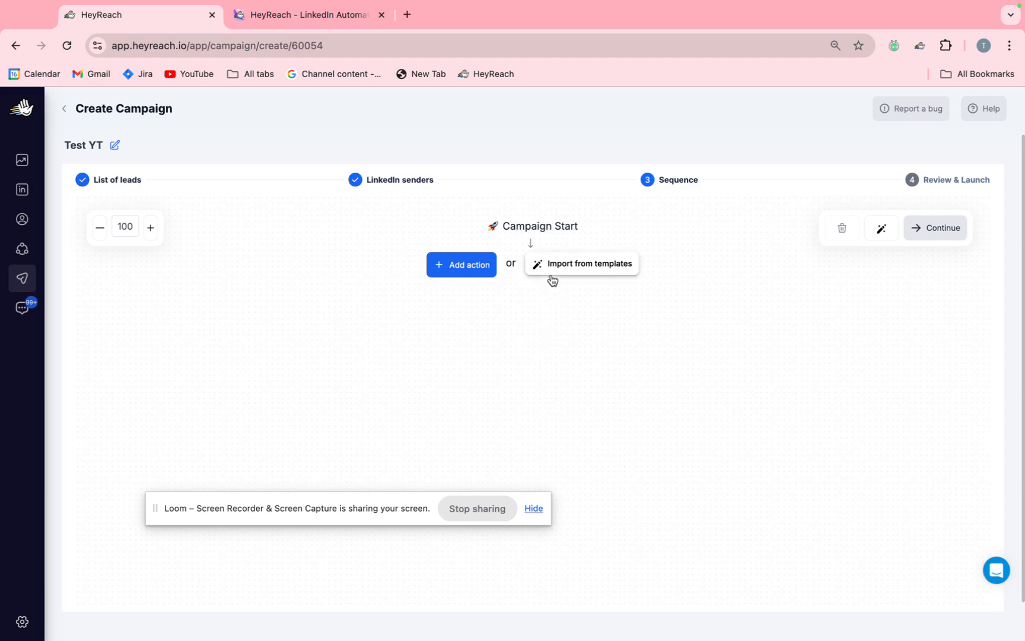
Examine the sequence import options, including the HeyReach templates and the "Recruitment DMs (Wave 2)" campaign sequence, without importing any
click(587, 271)
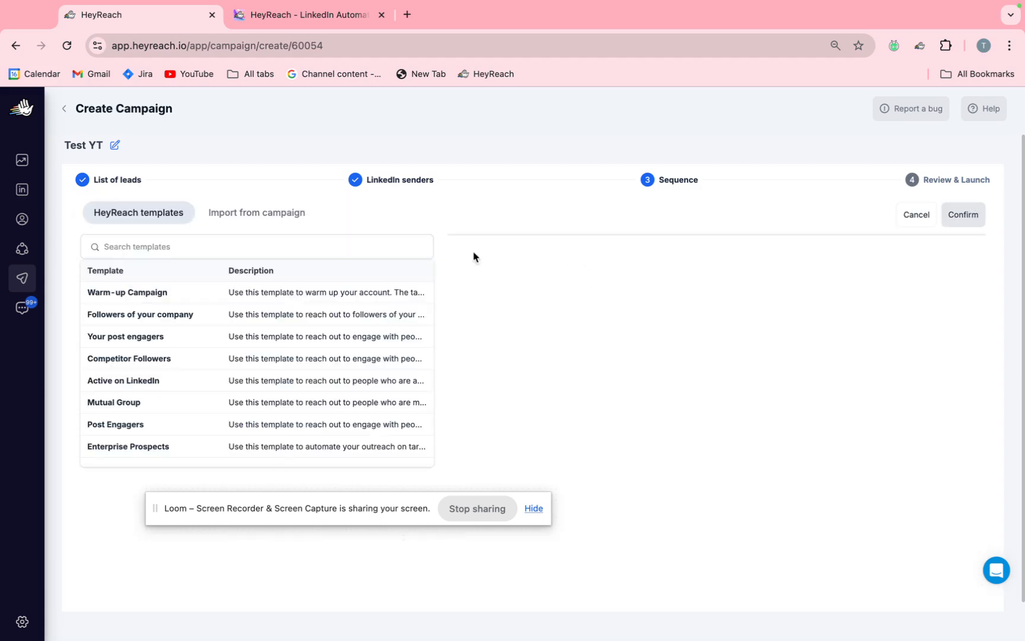
click(270, 212)
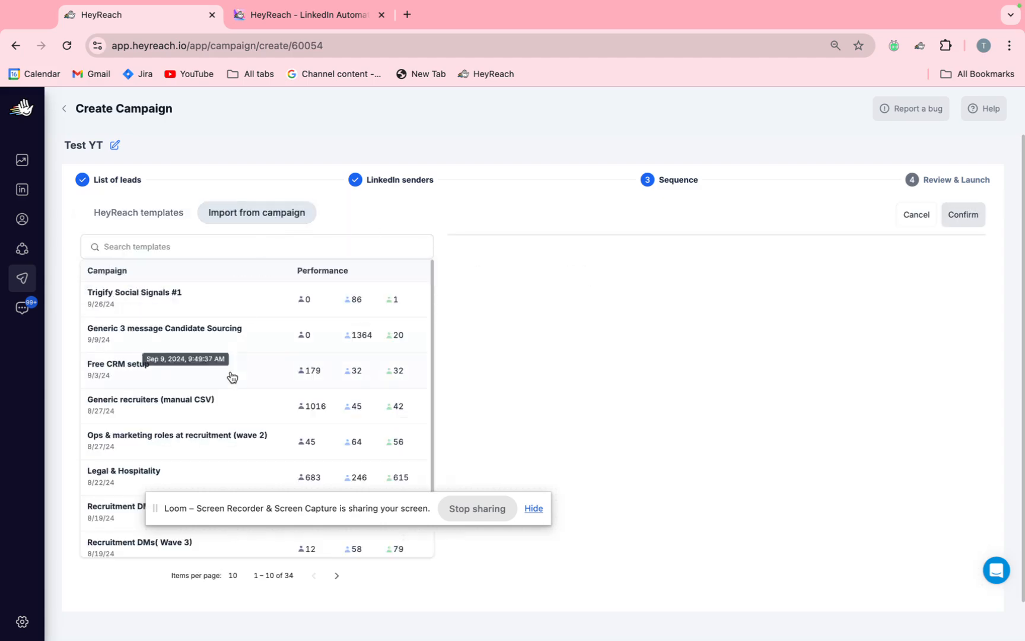
scroll(230, 372, down, 2)
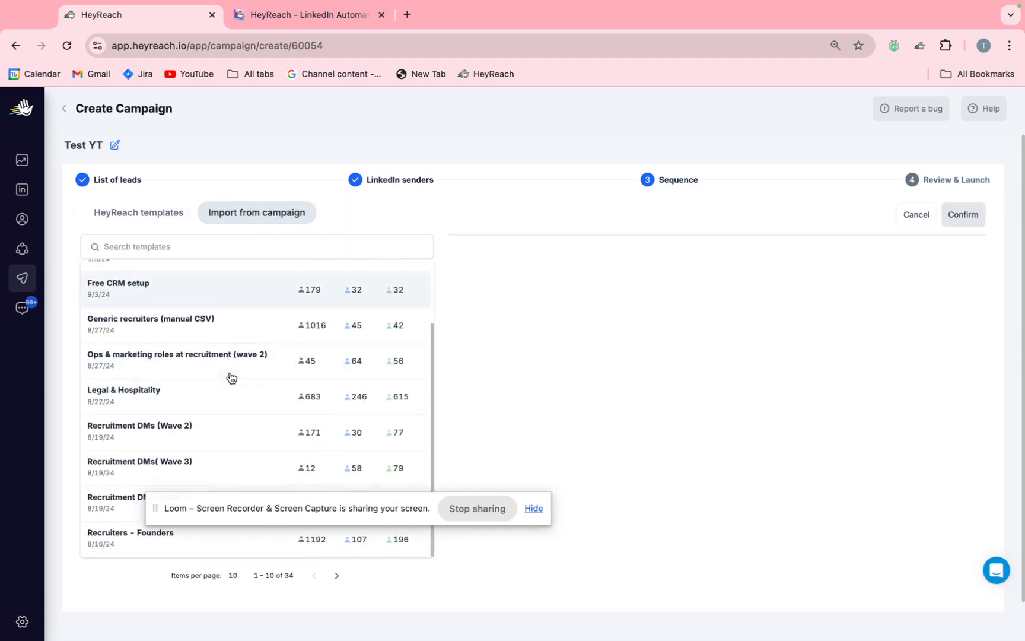
click(101, 436)
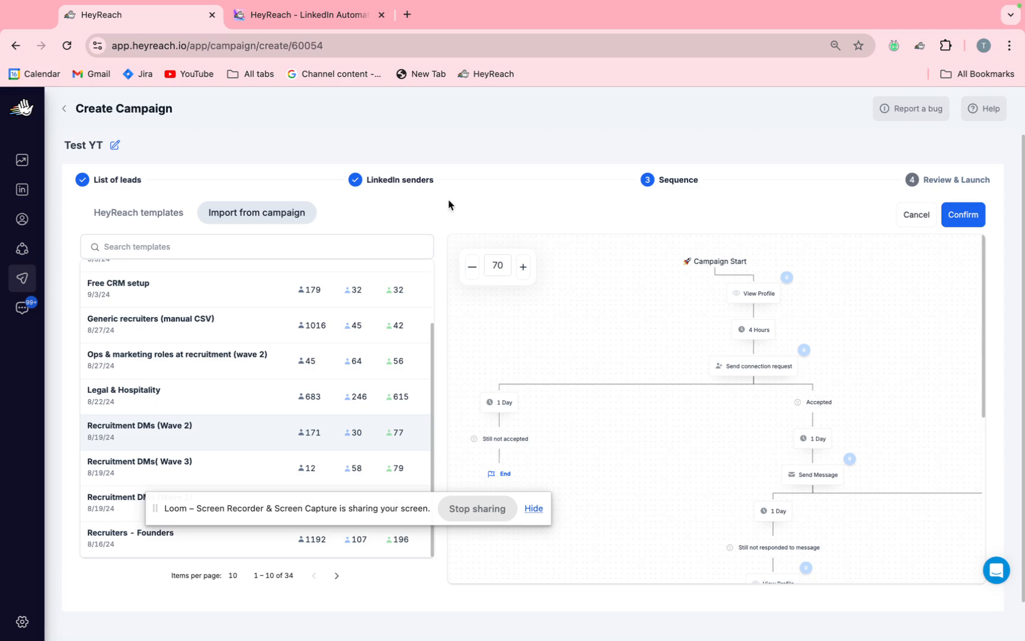
click(165, 220)
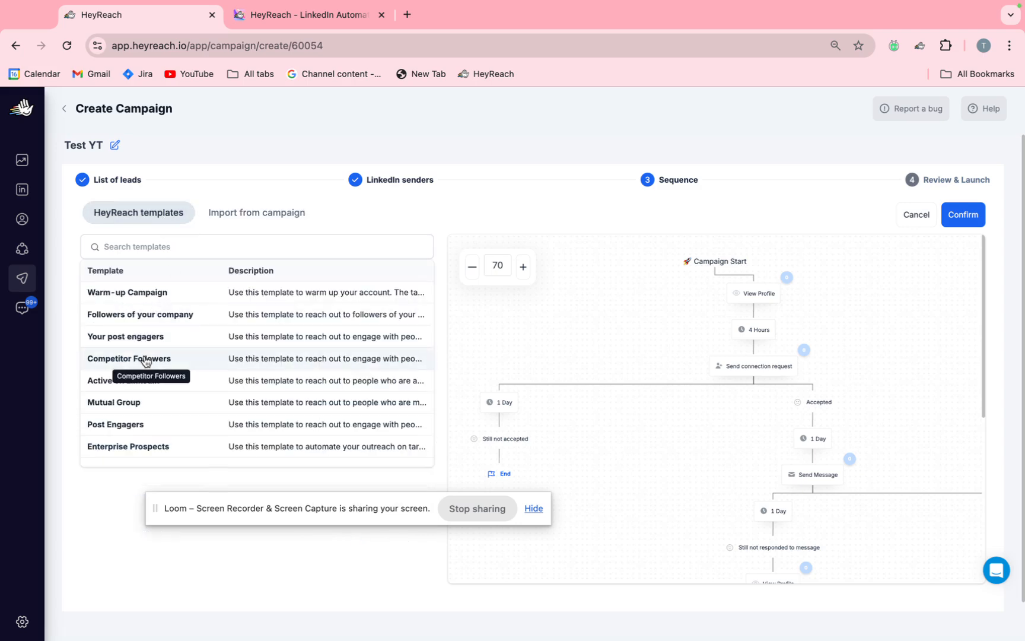
click(913, 215)
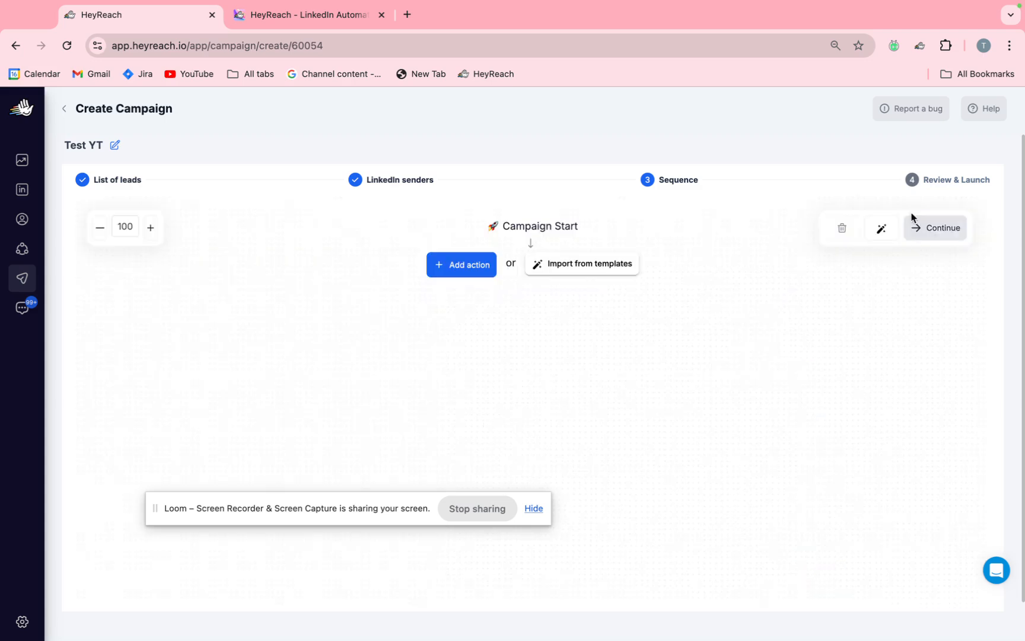
Add View Profile as the first sequence action and set the delay after it to 3 hours
click(460, 268)
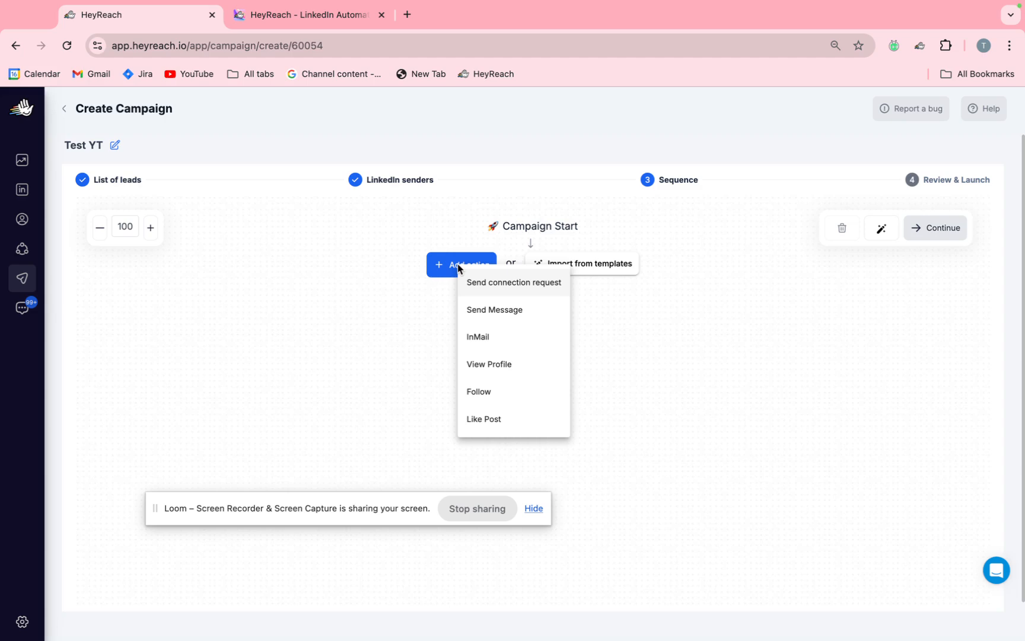
click(514, 363)
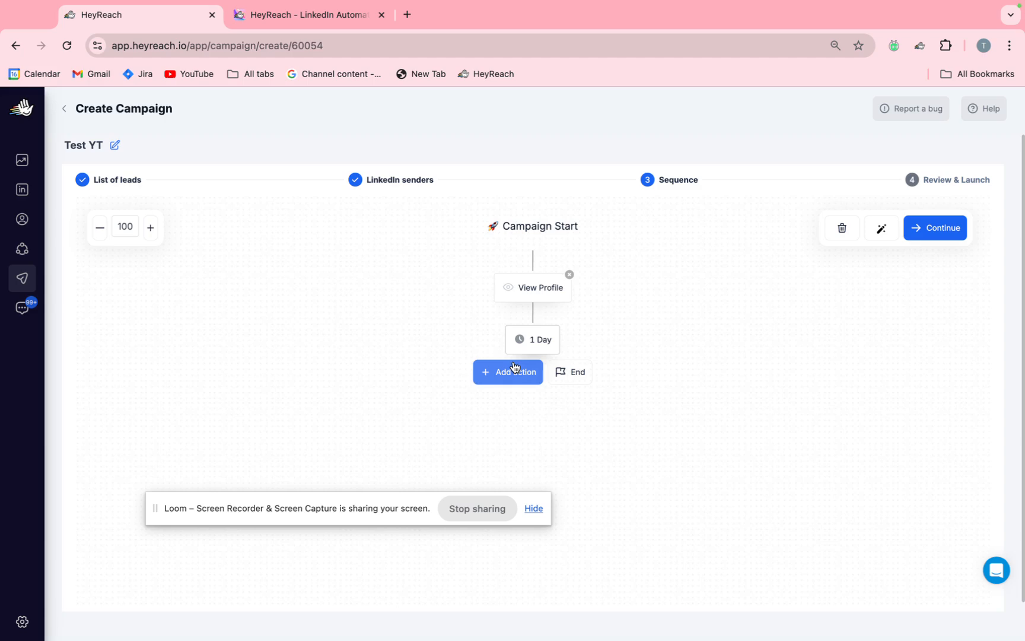
click(531, 341)
drag(495, 357, 433, 360)
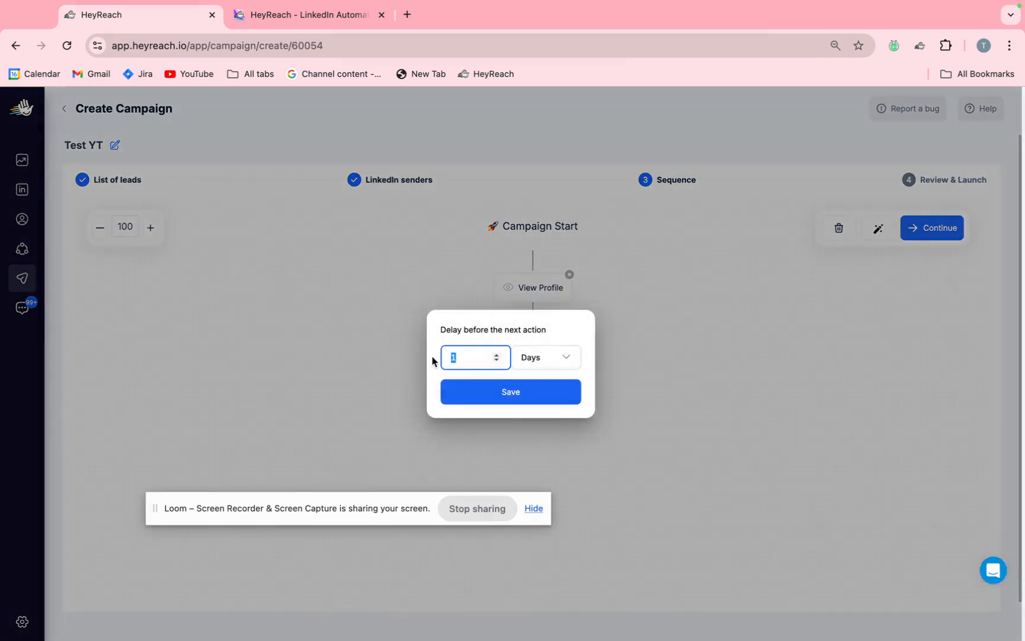
text(3)
click(532, 359)
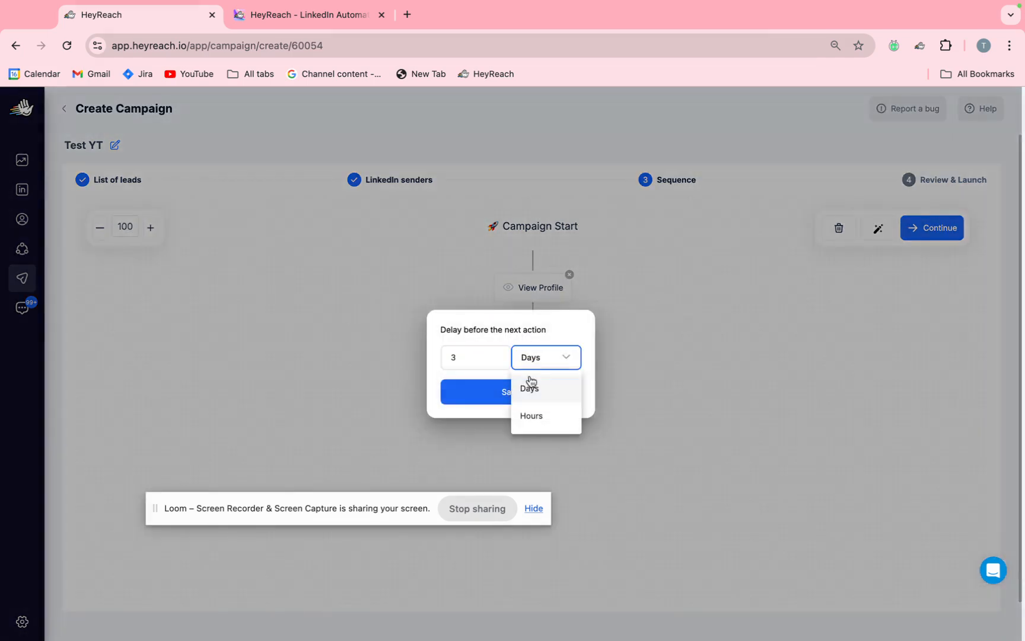
click(519, 418)
click(519, 396)
Add a Send connection request action after the 3-hour delay and save it with its message and fallback message blank
scroll(389, 321, down, 1)
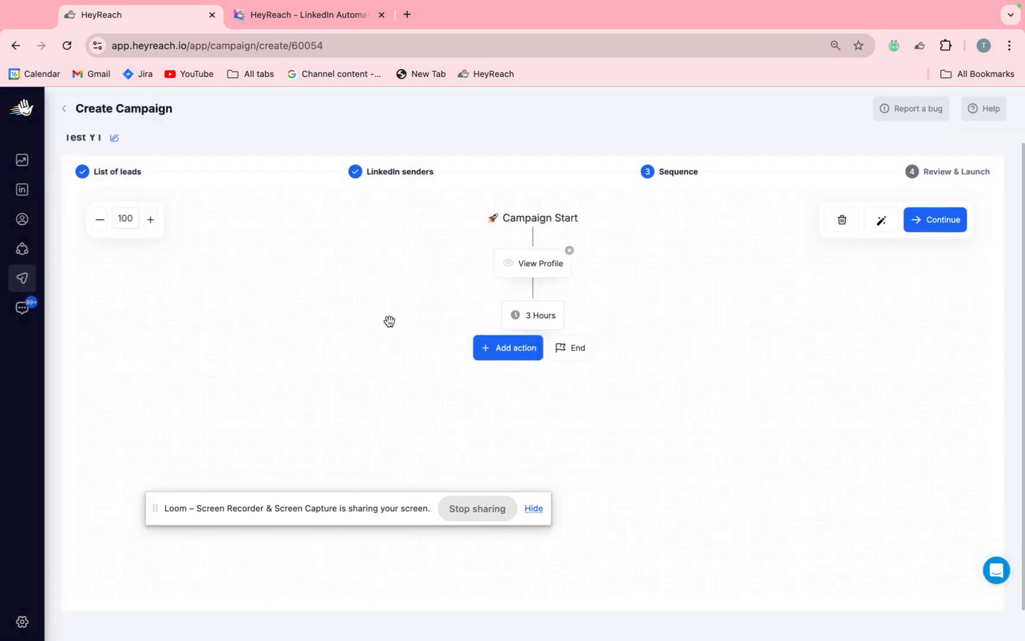
click(503, 348)
click(562, 362)
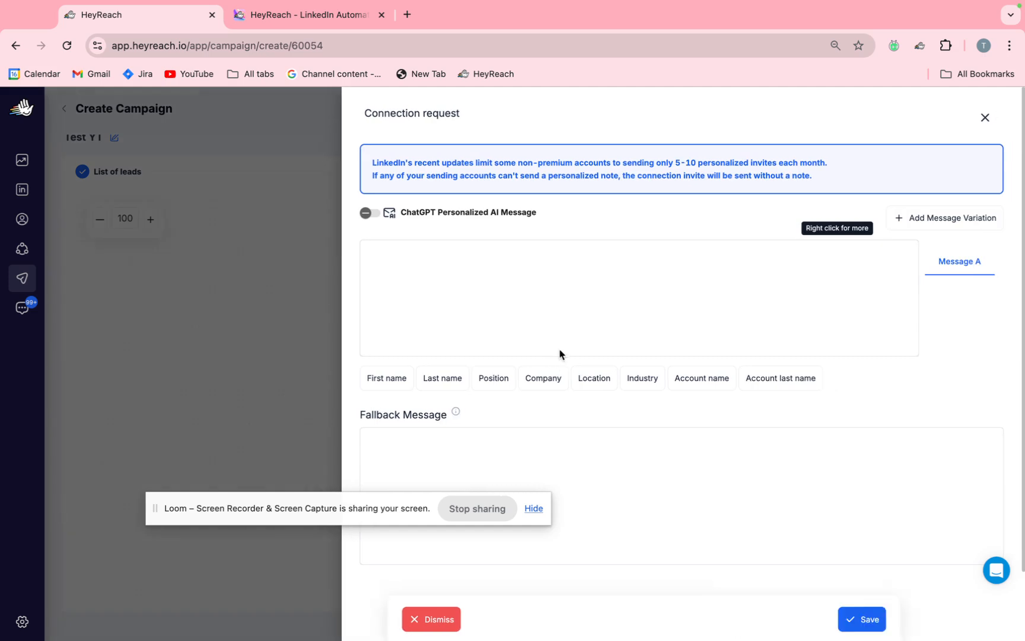
click(565, 322)
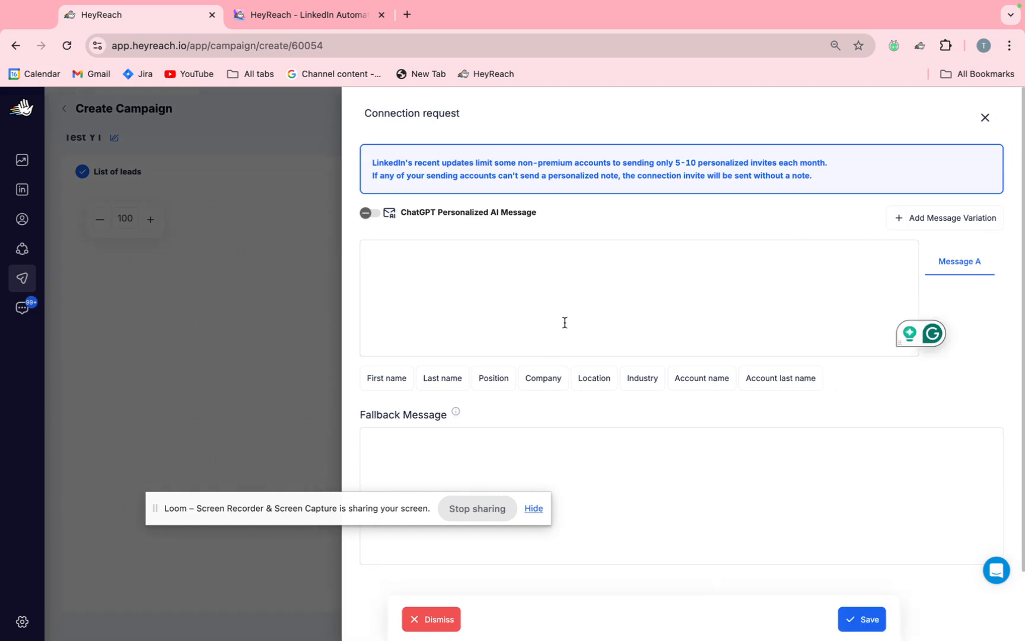
click(867, 619)
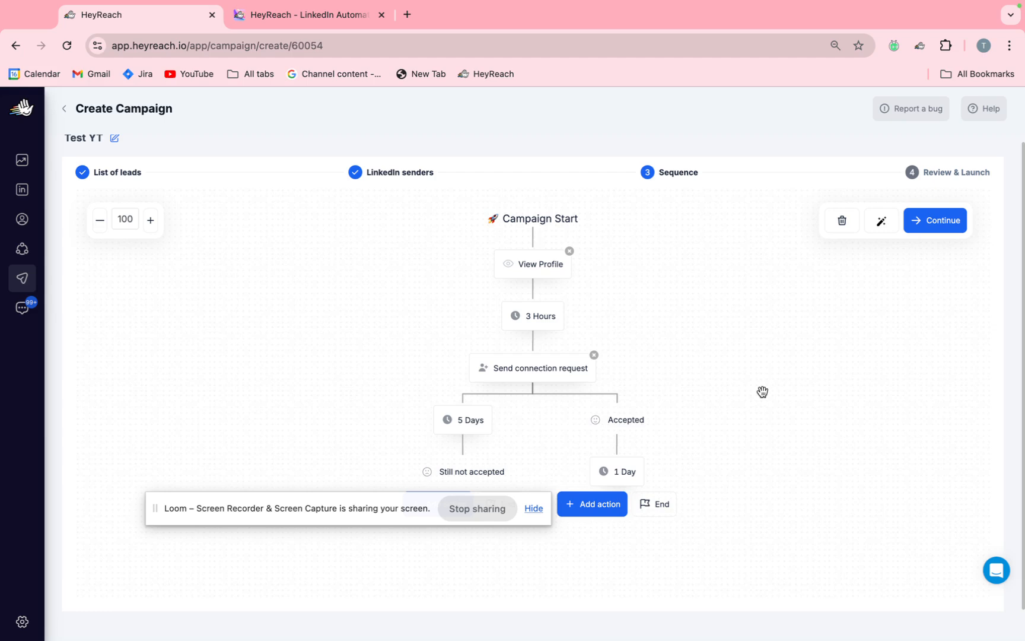
Add a View Profile action to the Still not accepted branch and set the delay after it to 5 hours
drag(425, 508, 316, 611)
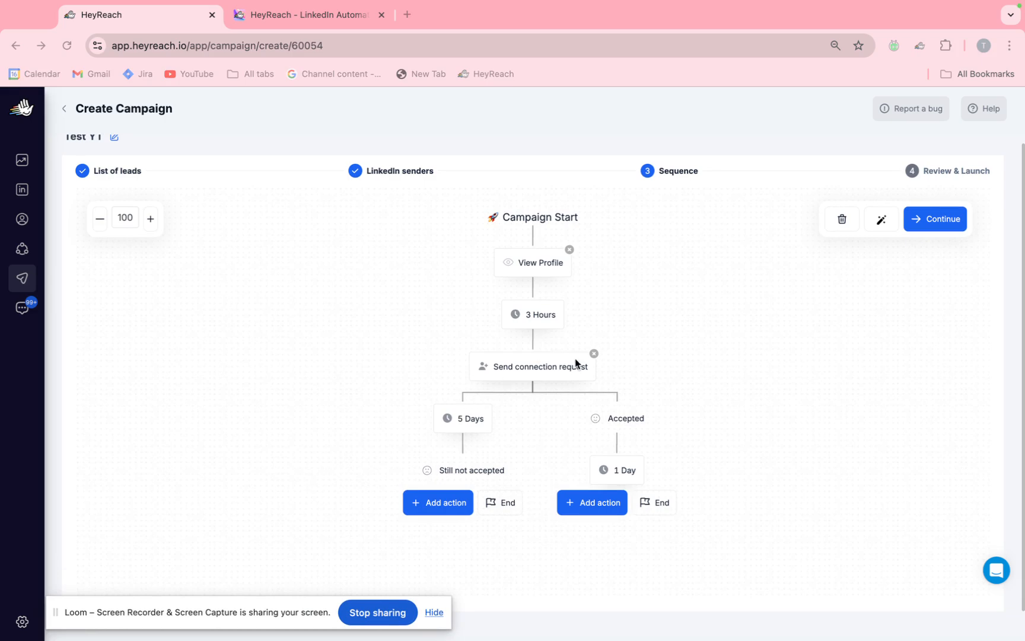
click(447, 504)
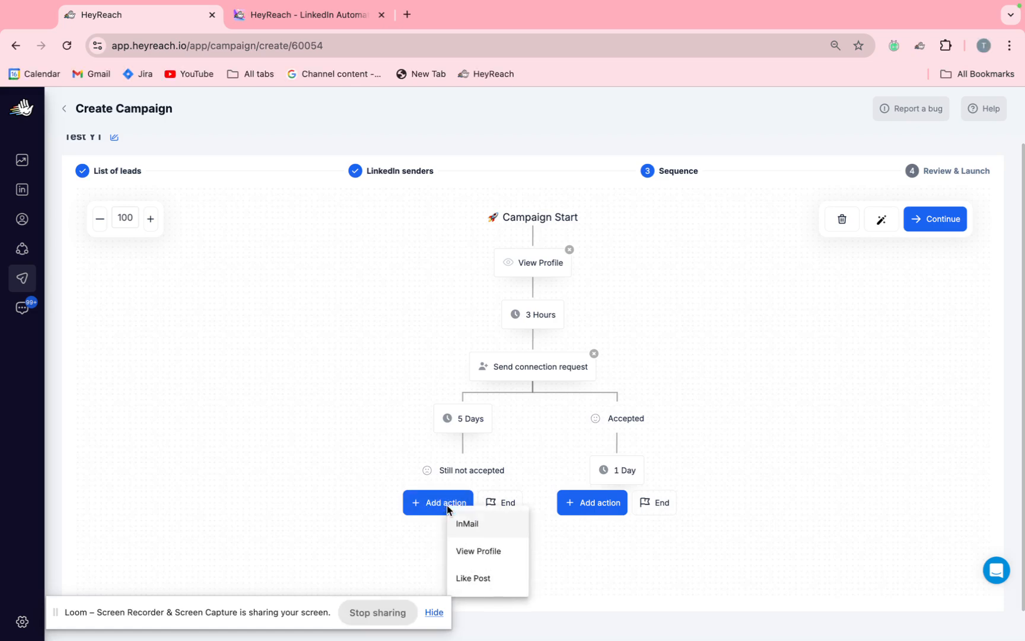
click(478, 555)
scroll(307, 466, down, 2)
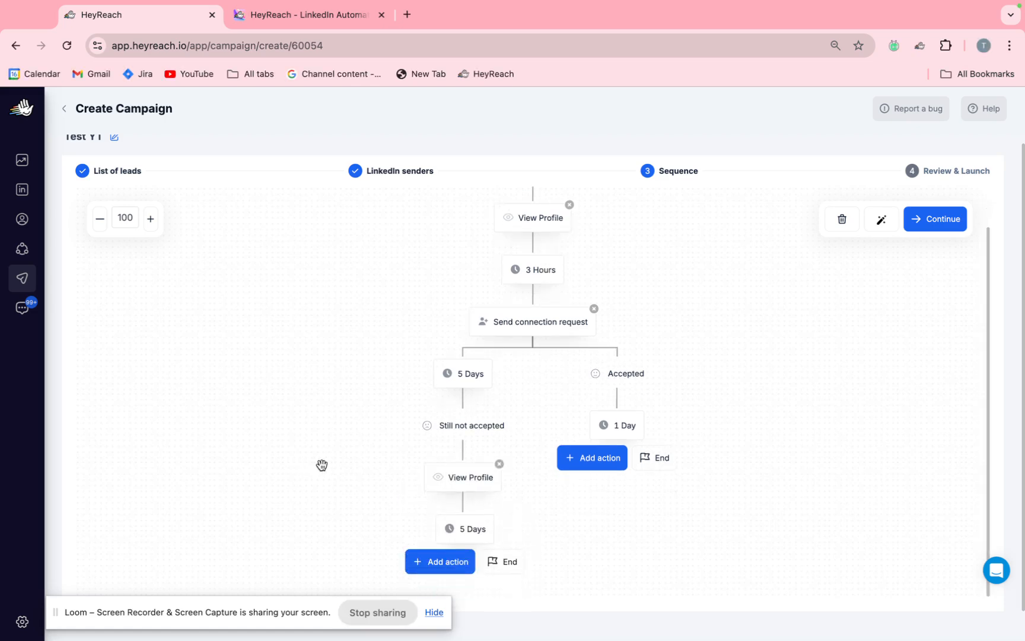
click(457, 527)
click(542, 358)
click(549, 412)
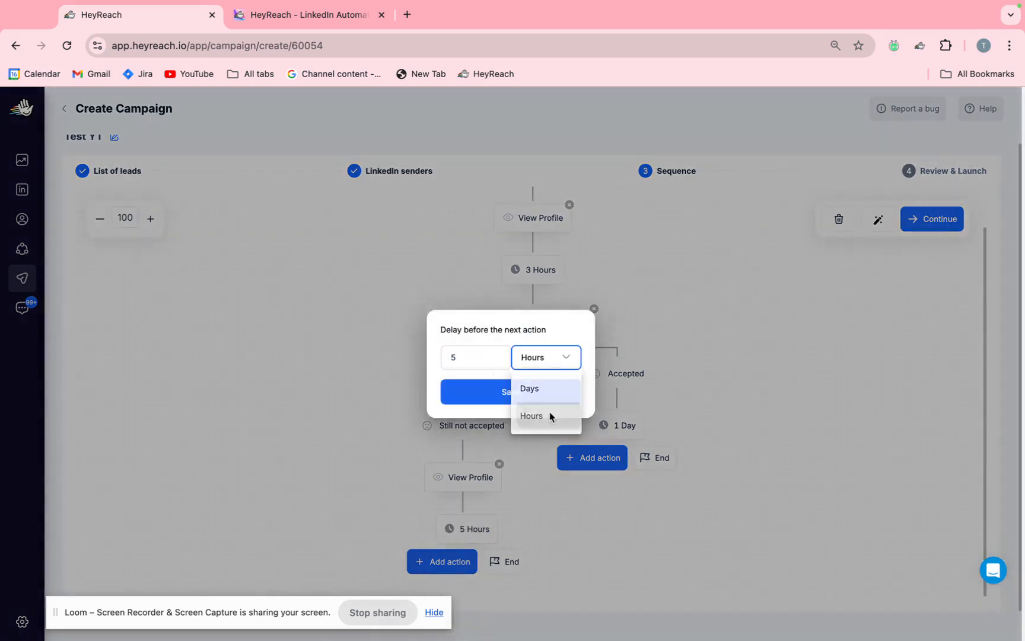
drag(480, 362, 397, 352)
text(5)
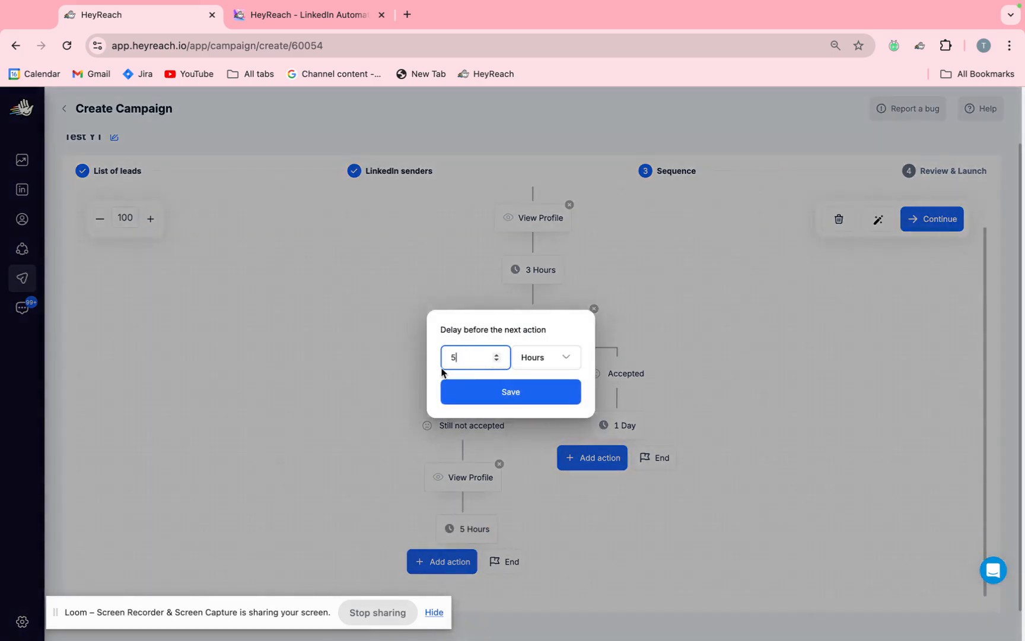
click(467, 388)
Add a Like Post action after the 5-hour delay in the Still not accepted branch
click(460, 562)
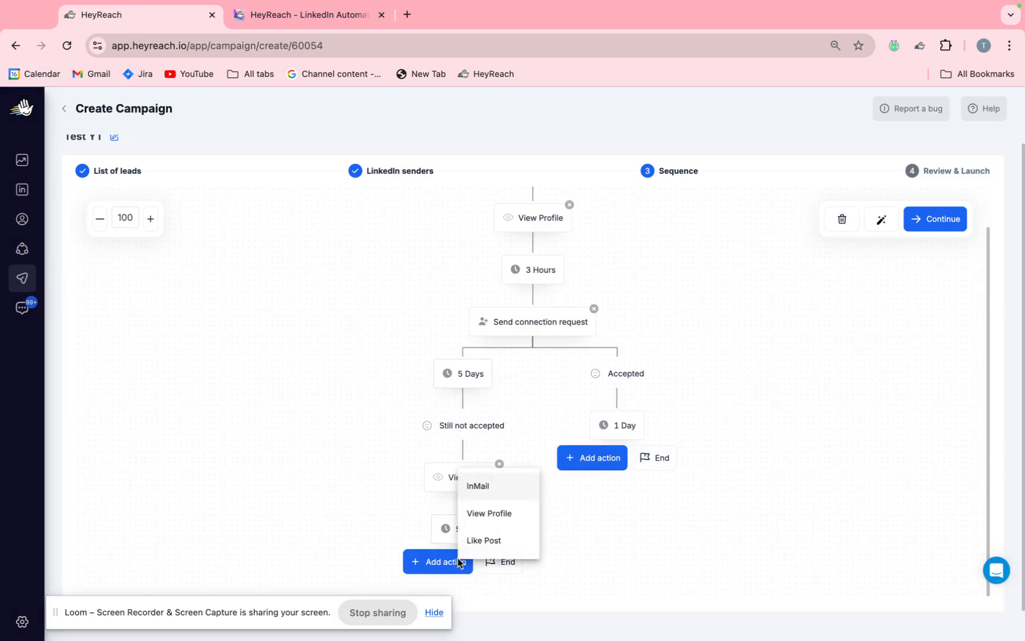
click(485, 540)
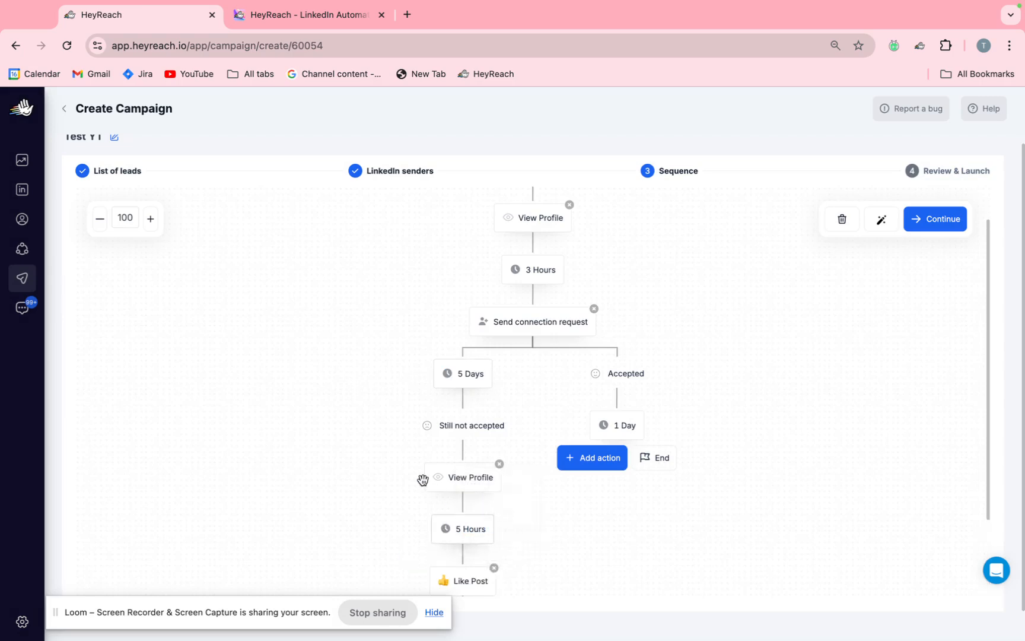
scroll(421, 476, down, 3)
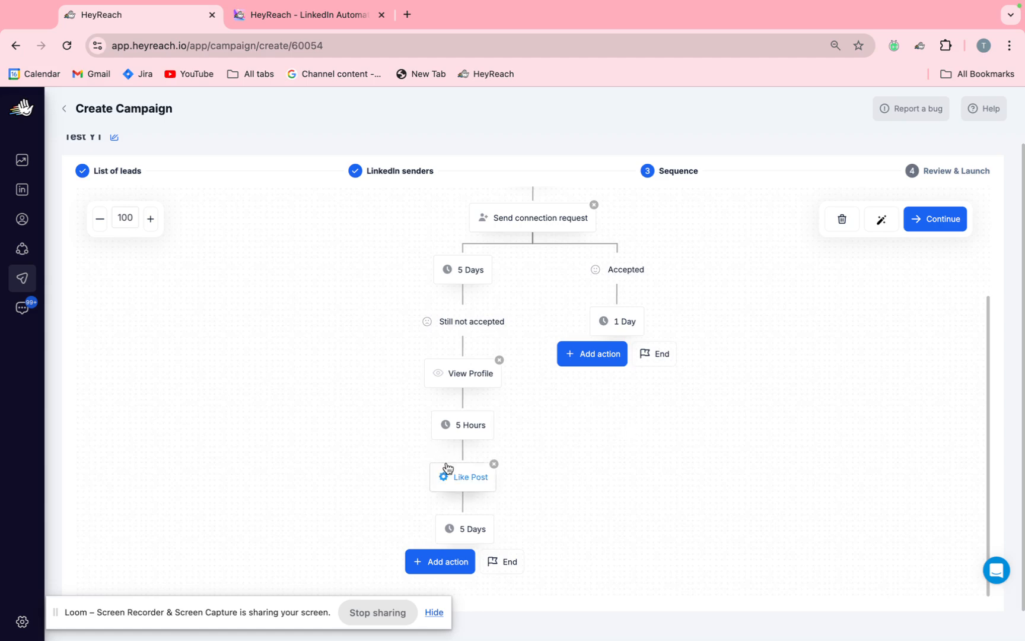
Add an InMail action after Like Post, leaving its message blank, and end the Still not responded to InMail branch
click(463, 562)
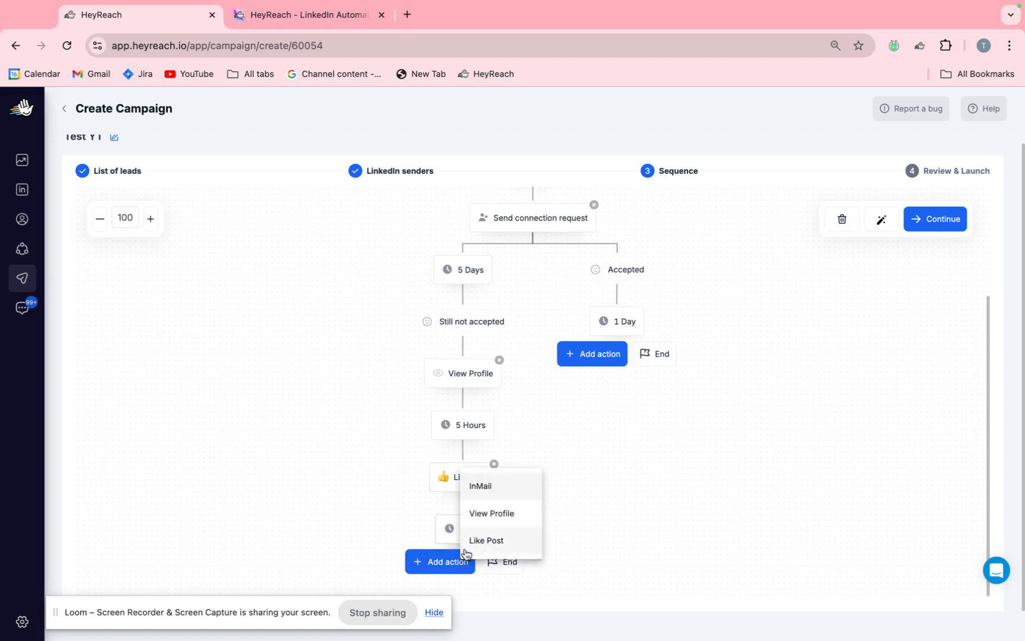
click(478, 491)
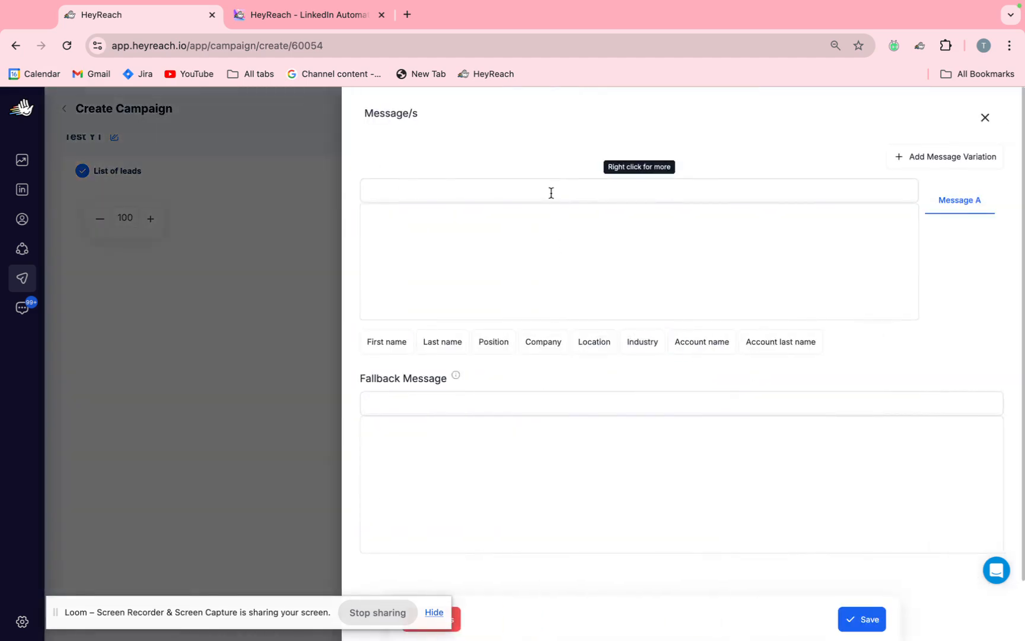
click(551, 209)
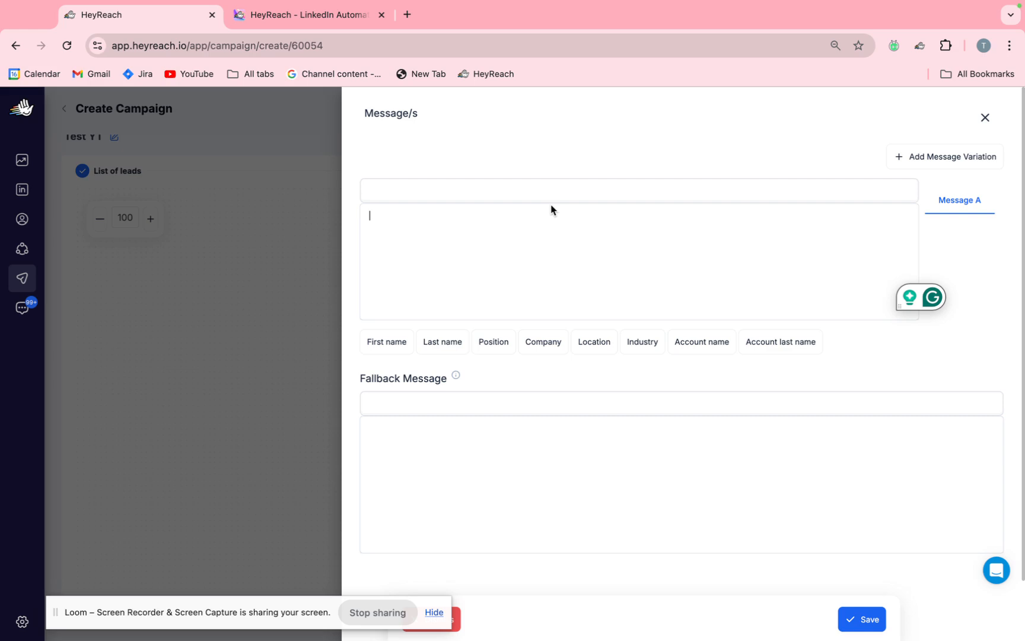
click(990, 122)
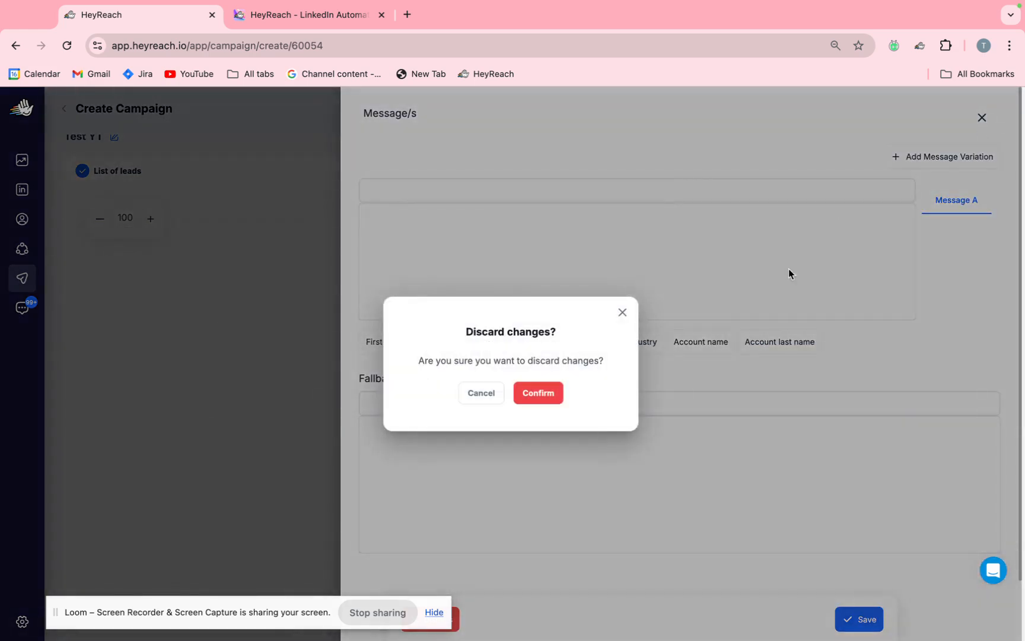
click(550, 392)
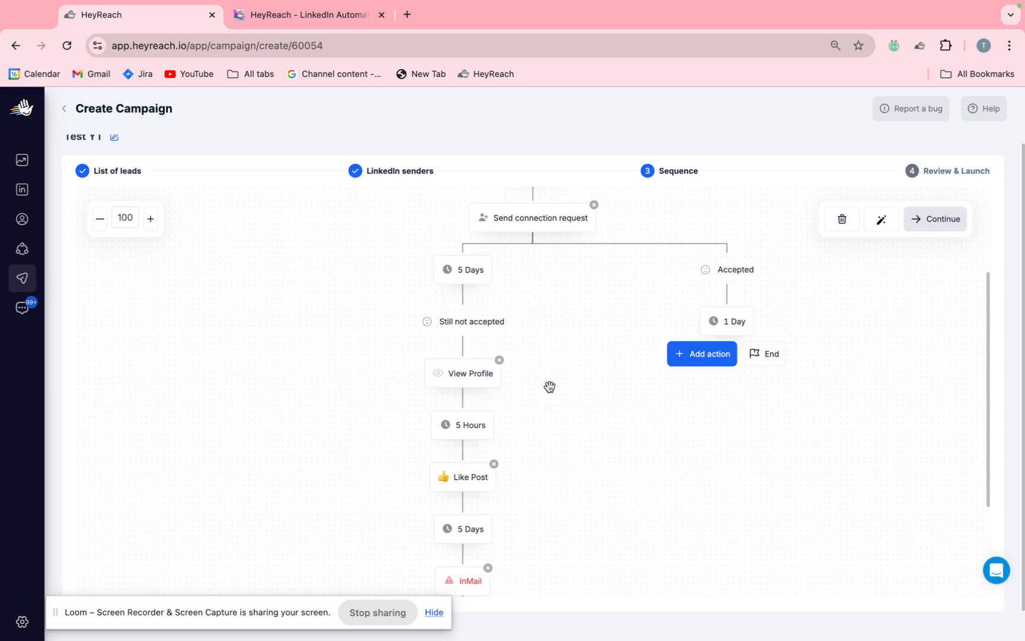
scroll(550, 387, down, 5)
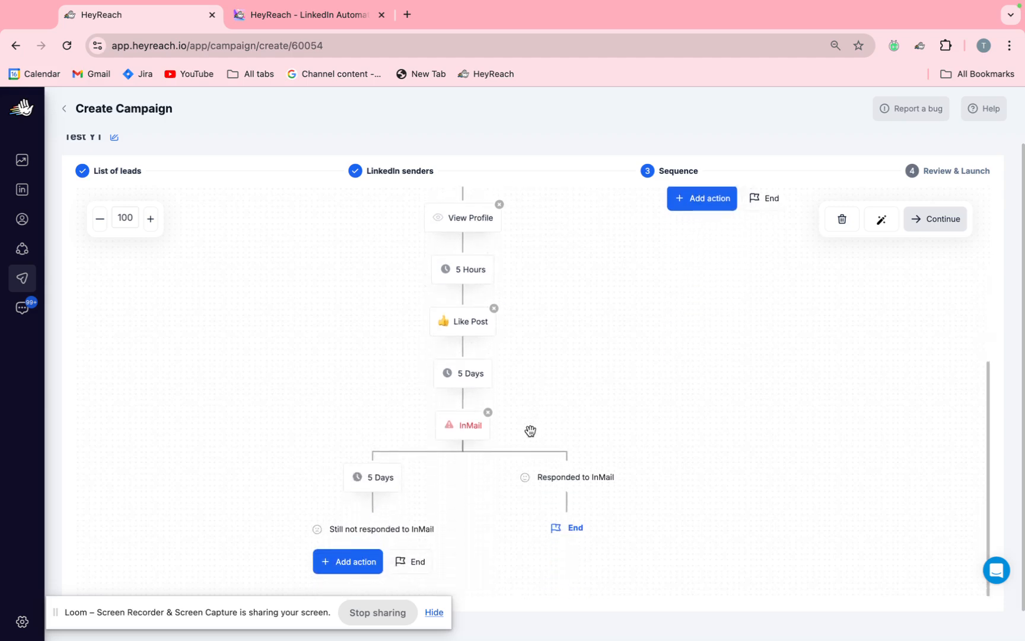
click(418, 562)
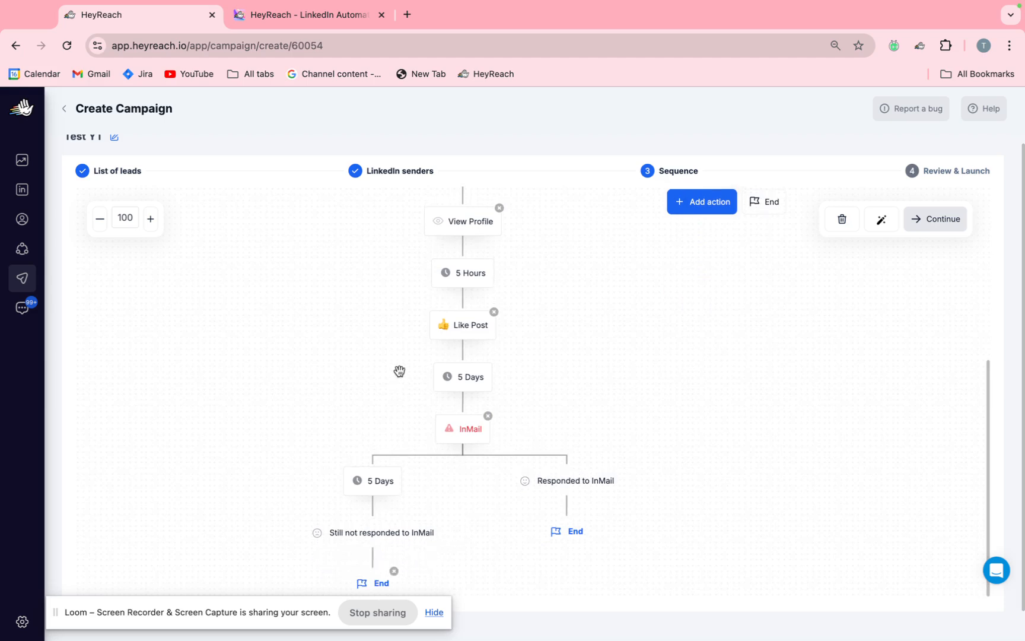
Add a View Profile action to the Accepted branch and keep the delay after it at 1 day
scroll(399, 369, up, 3)
scroll(399, 369, up, 2)
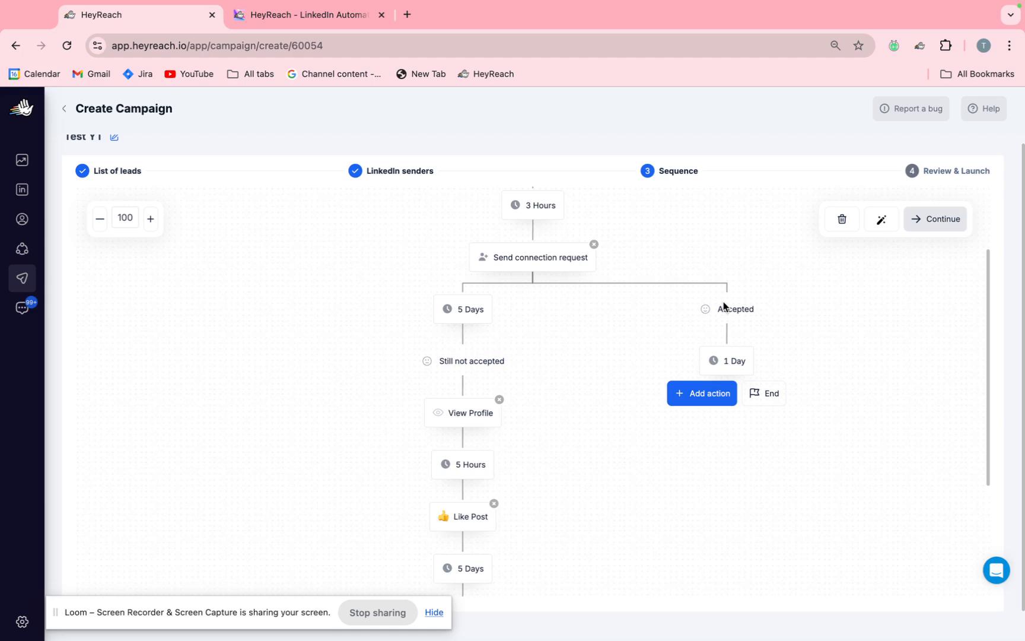
click(719, 394)
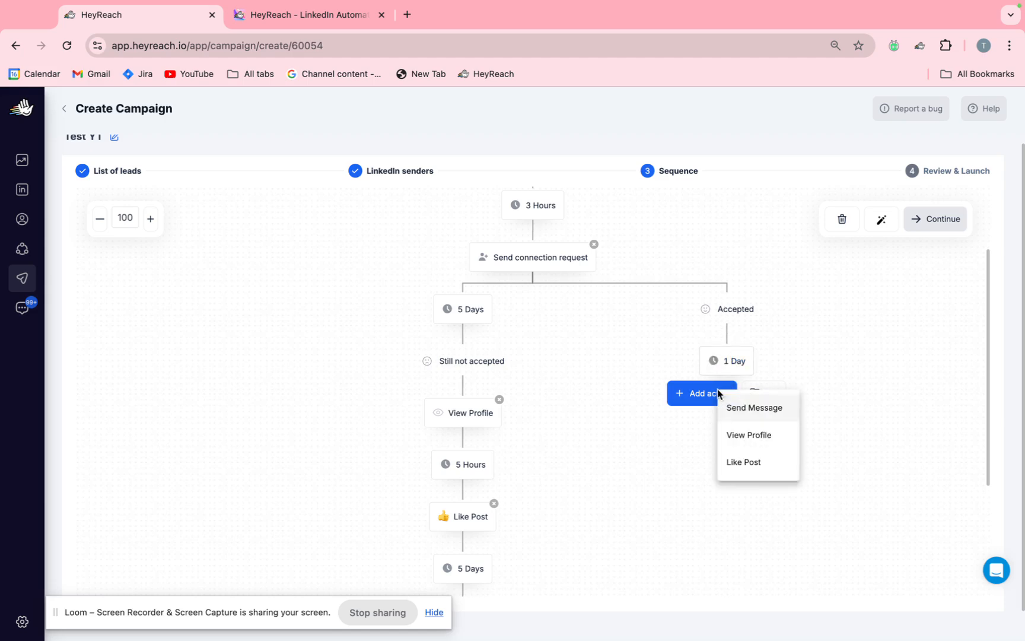
click(746, 437)
click(733, 464)
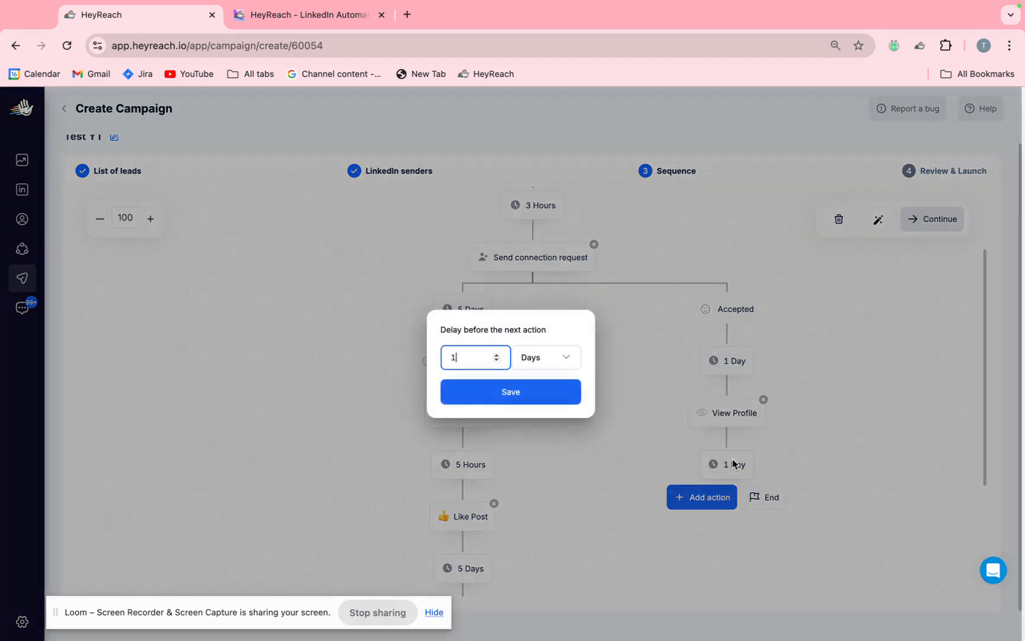
click(534, 393)
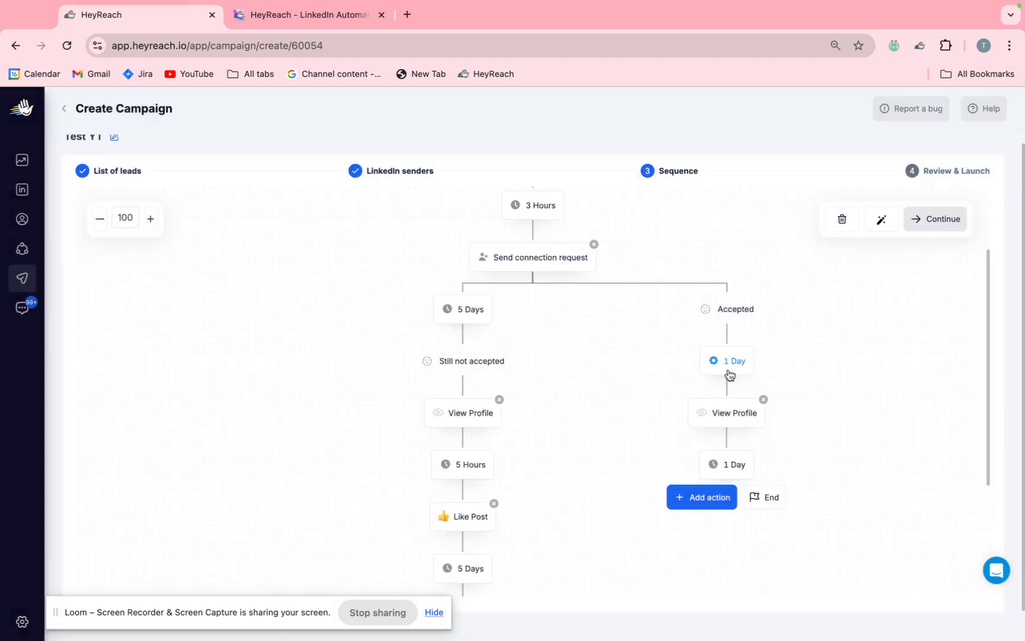
Add a Send Message action after View Profile and its 1-day delay in the Accepted branch
scroll(705, 428, down, 2)
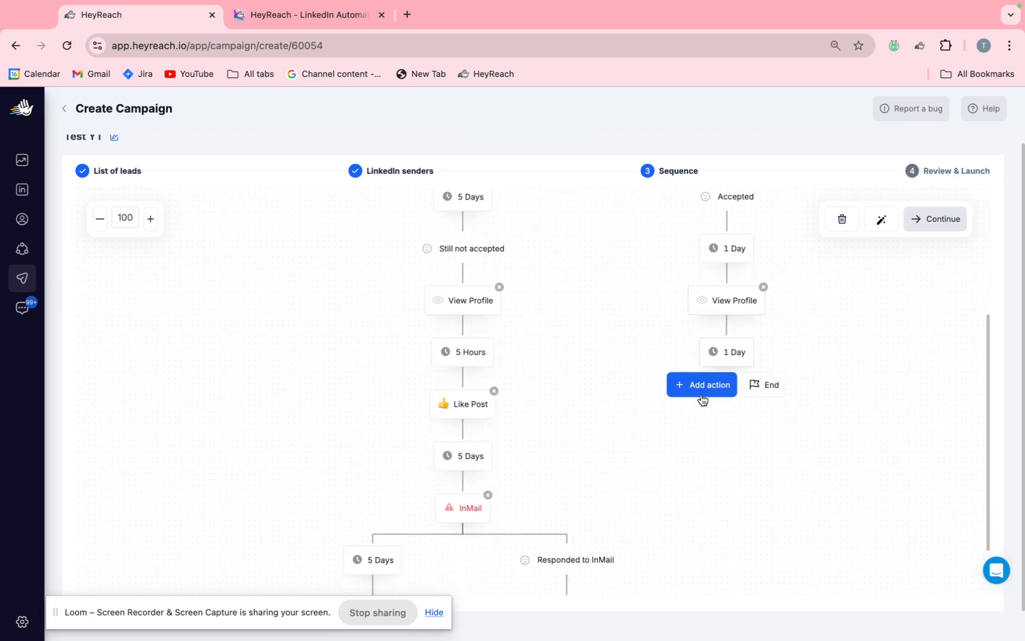
click(702, 392)
click(713, 416)
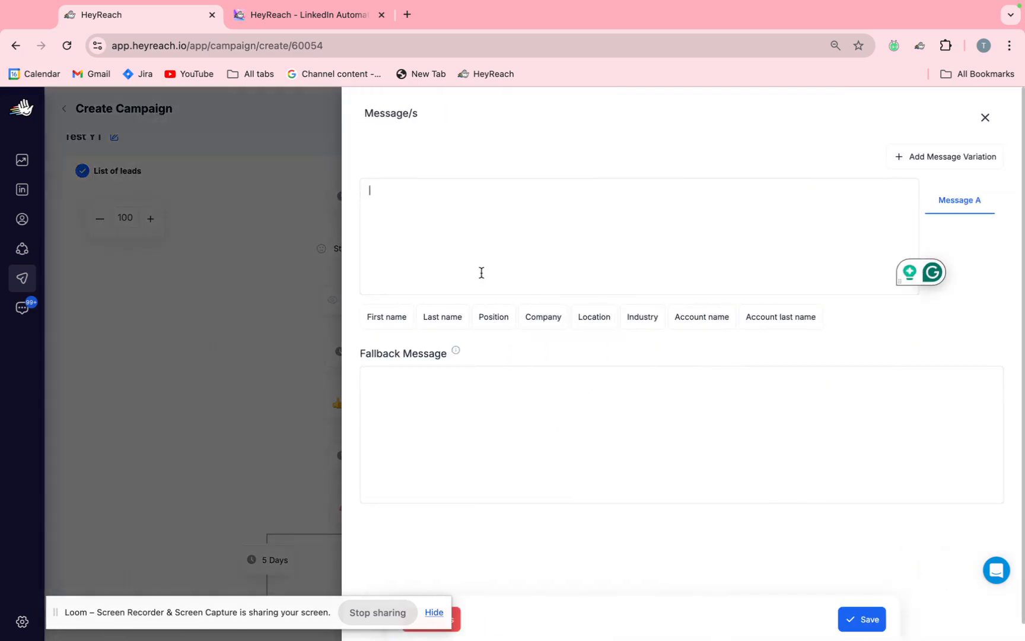
text(Hi)
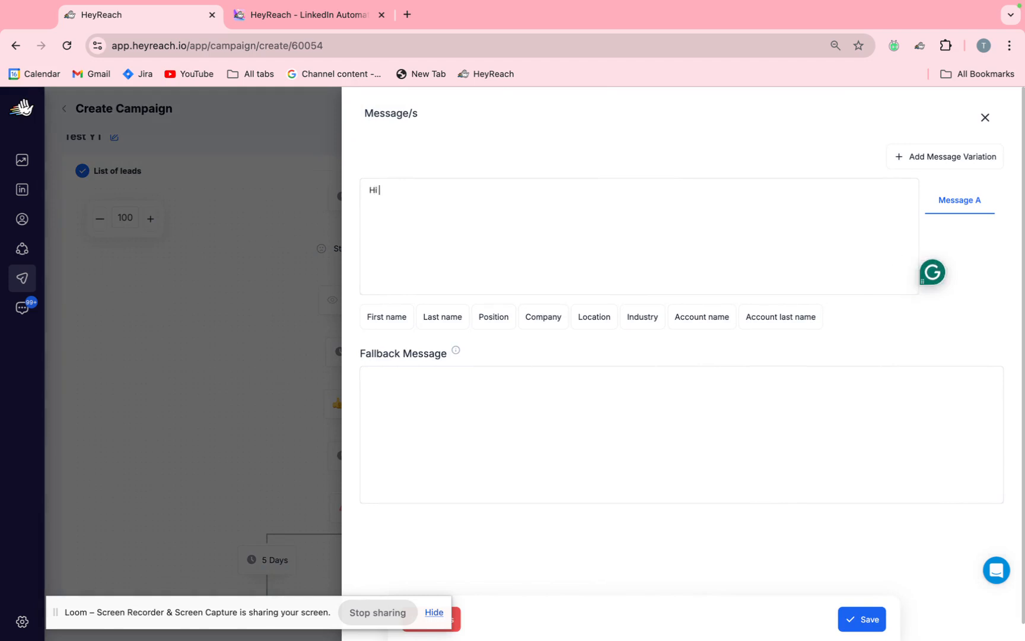
click(379, 315)
text(,)
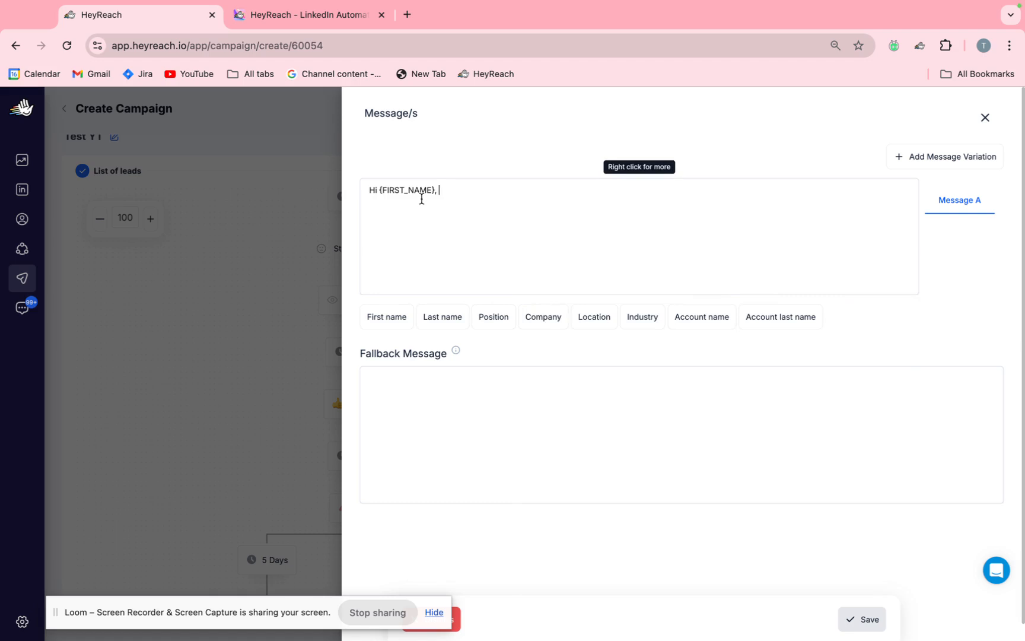
text(saw you are a)
click(493, 320)
click(550, 192)
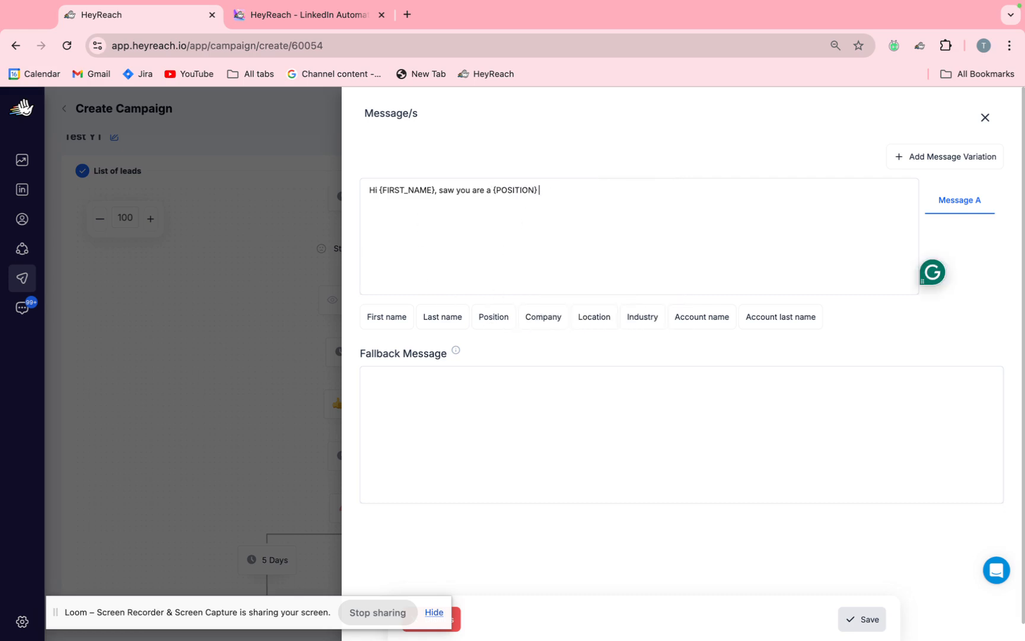
text(at)
click(534, 318)
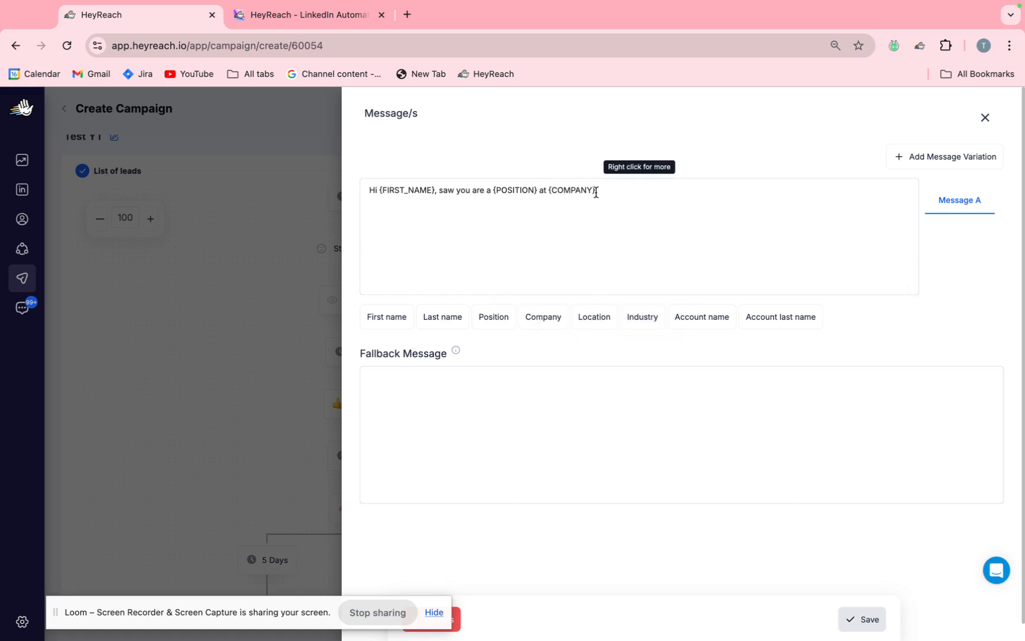
text(.)
key(super+a)
key(BackSpace)
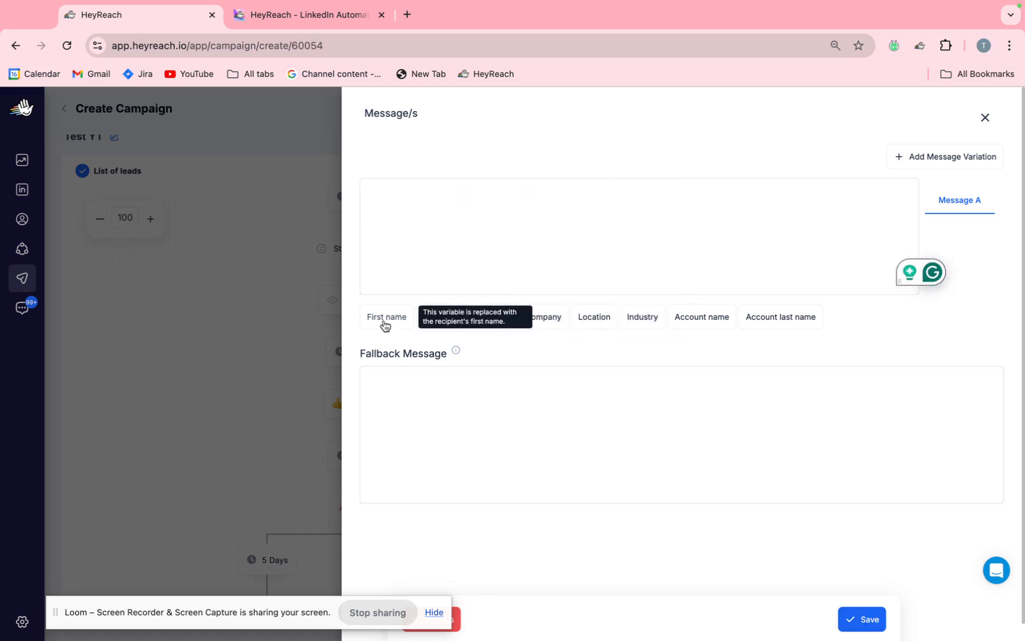
Switch to LinkedIn Sales Navigator, look through the founder search results, and return to the HeyReach message editor
key(ctrl+Left)
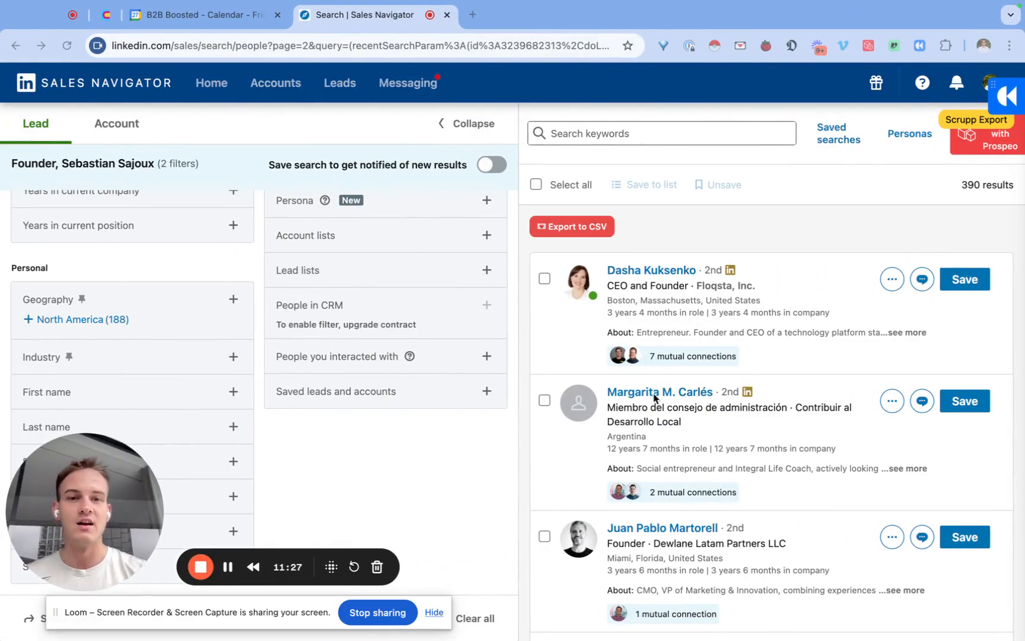
scroll(595, 405, down, 3)
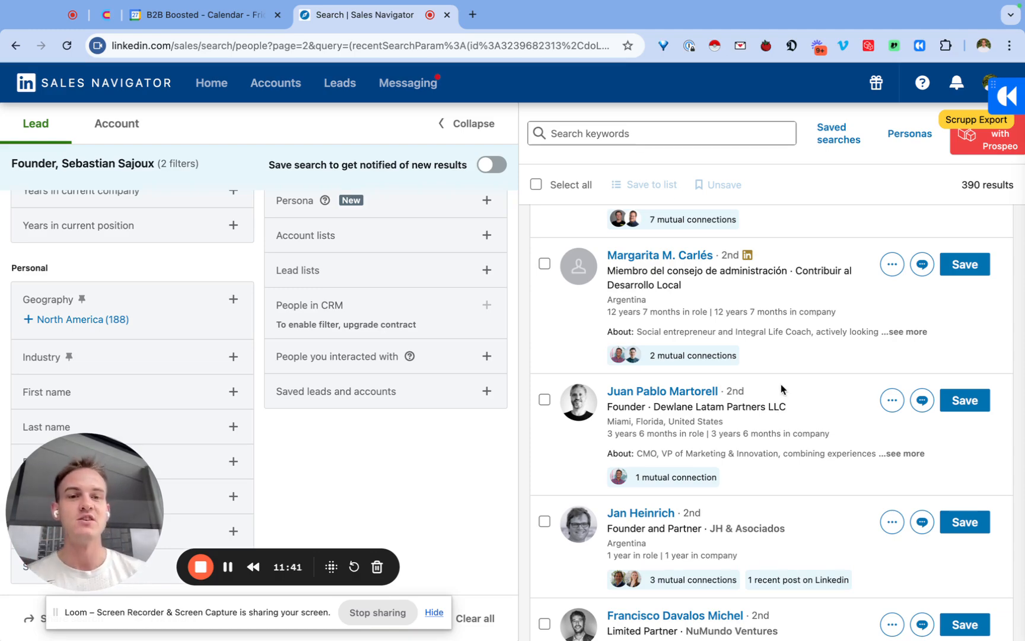
scroll(781, 384, up, 1)
key(ctrl+Right)
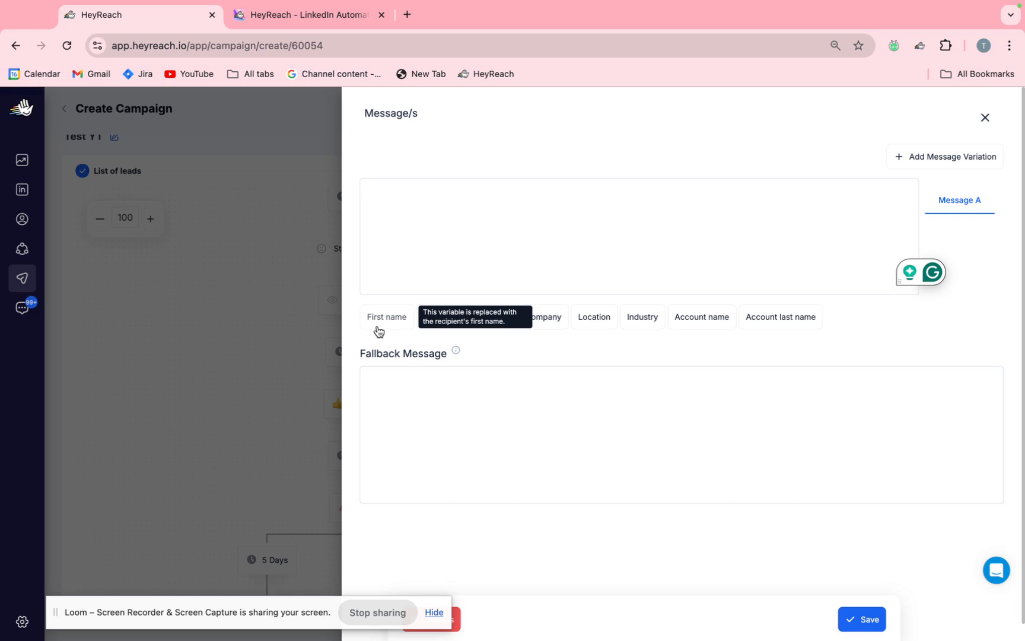
Write the message "Hi {FIRST_NAME} - how are you doing?", using the first name variable
click(405, 236)
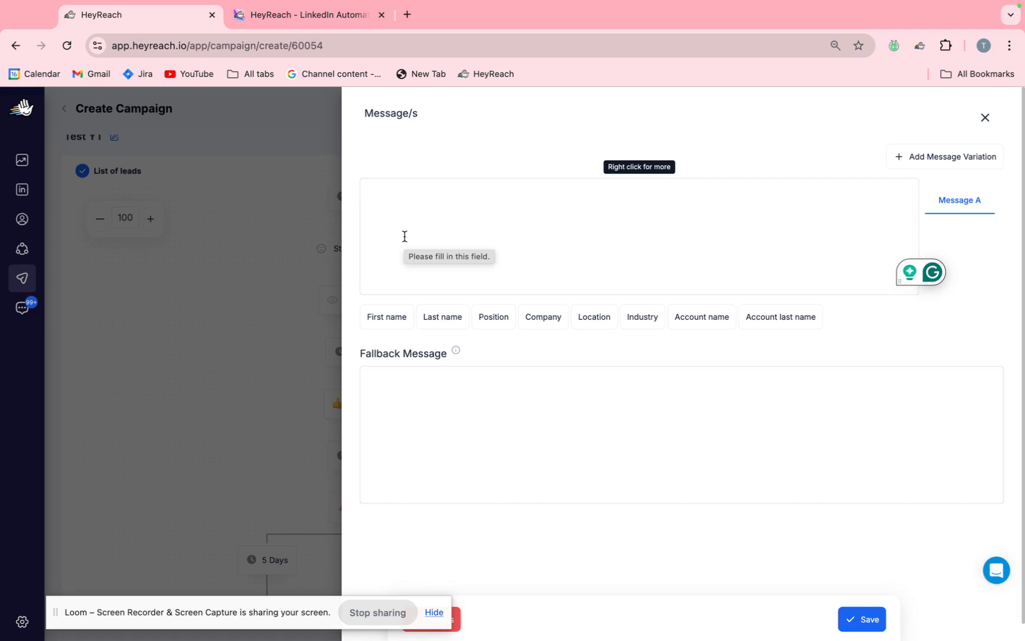
click(405, 236)
text(Hi)
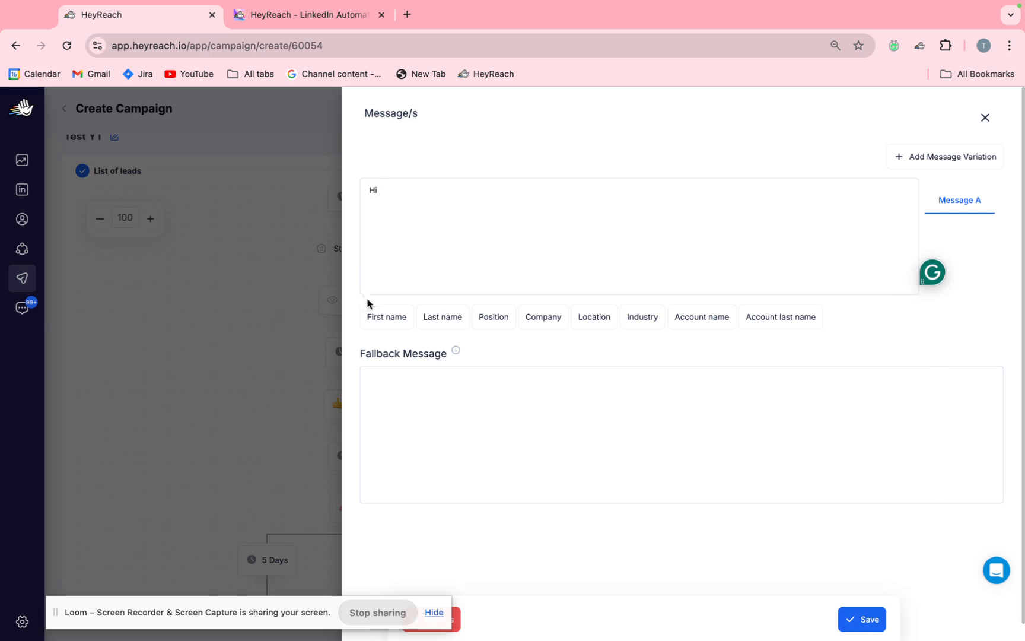
click(387, 316)
text(- how )
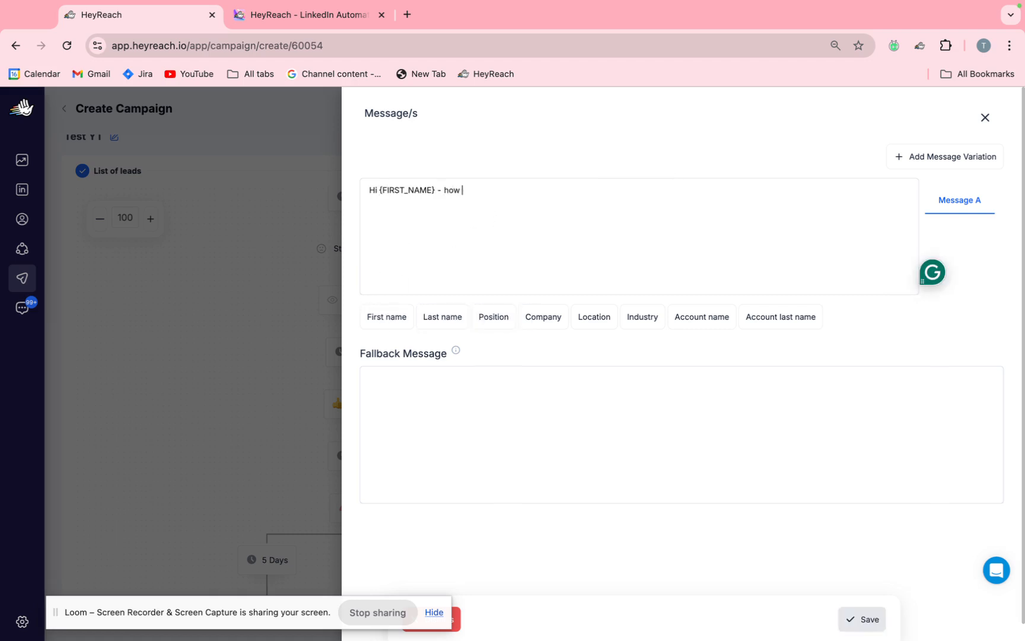
text(are you doing?)
click(855, 619)
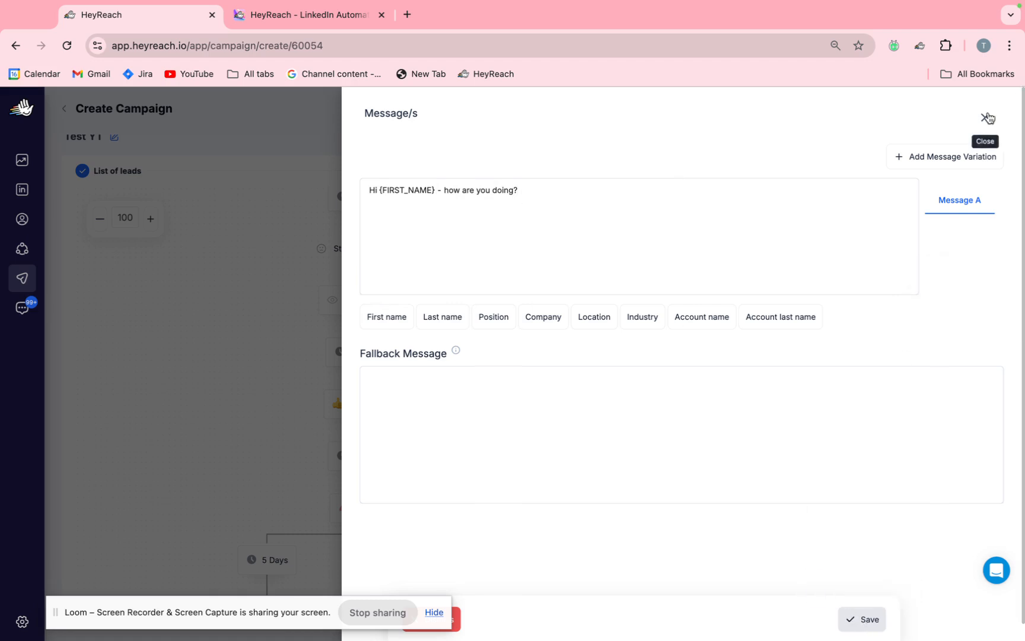
Set the fallback message to "Hi - how are you doing?" without a name variable and save the Send Message action
click(828, 412)
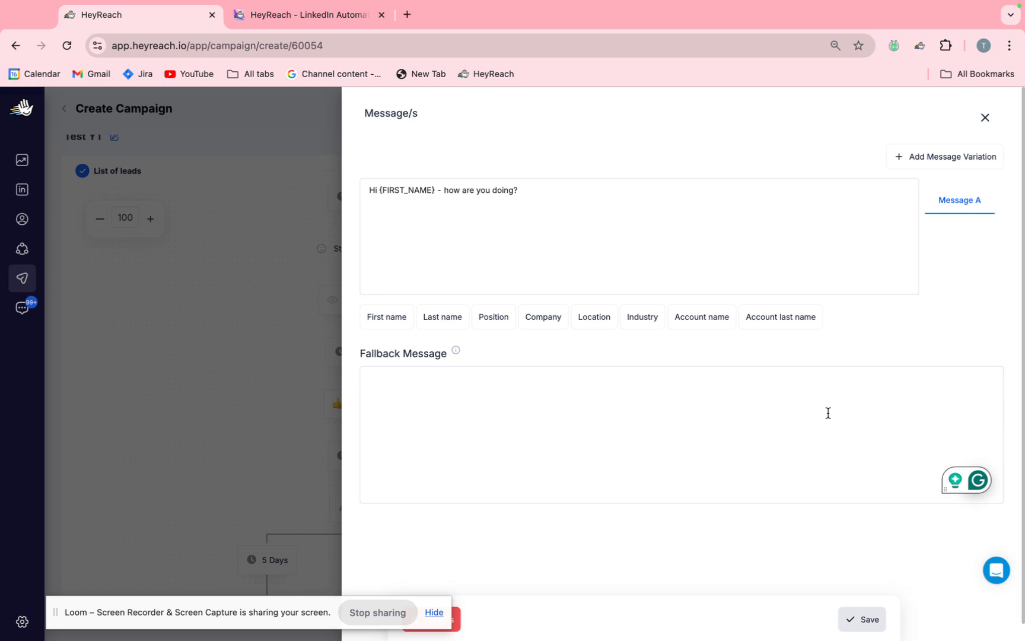
drag(437, 191, 378, 193)
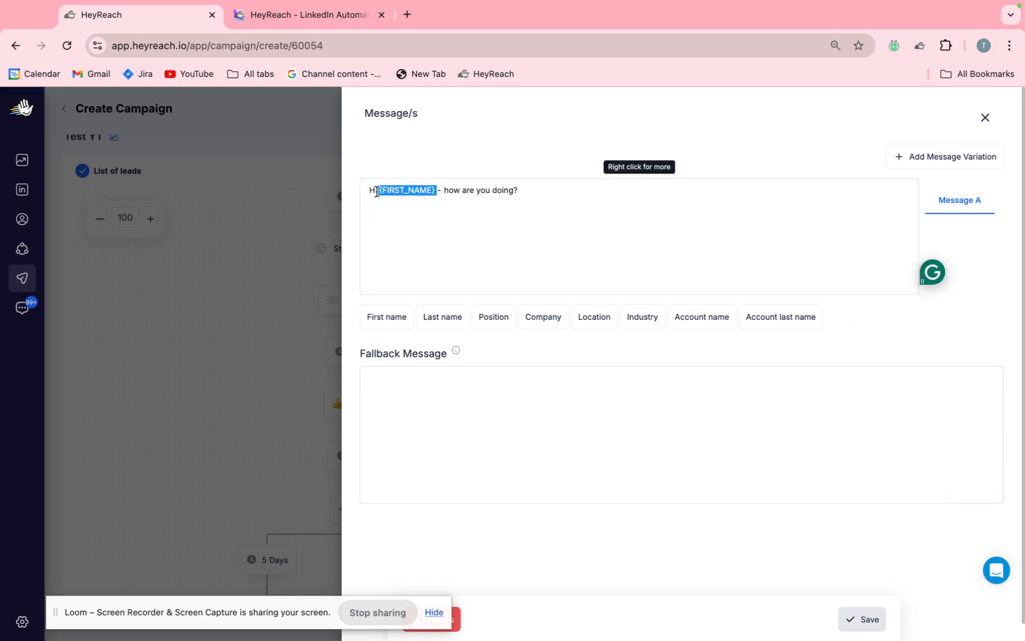
click(391, 416)
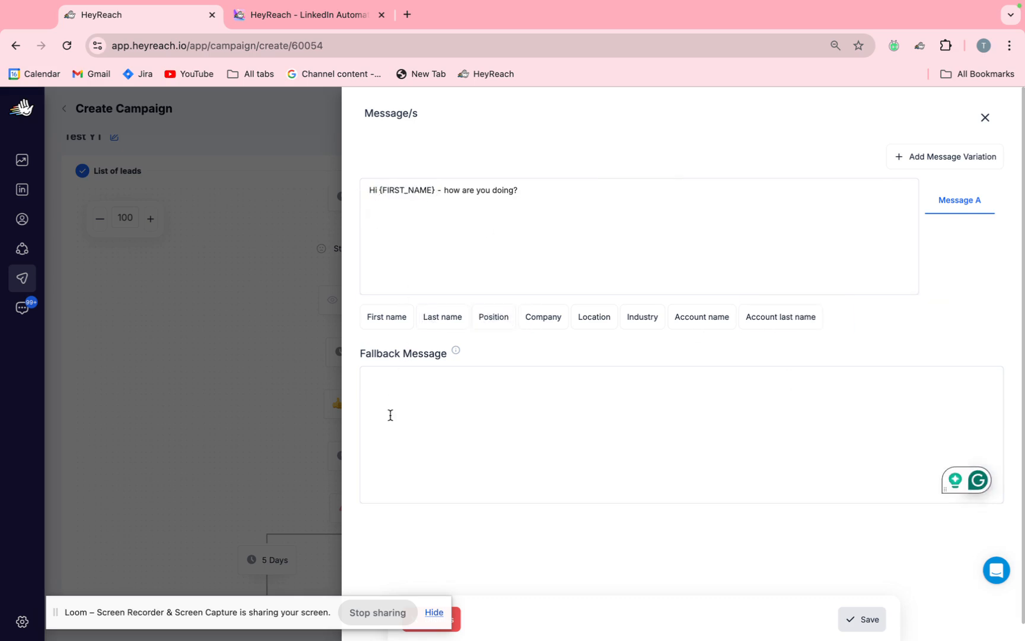
text(Hi - how ar)
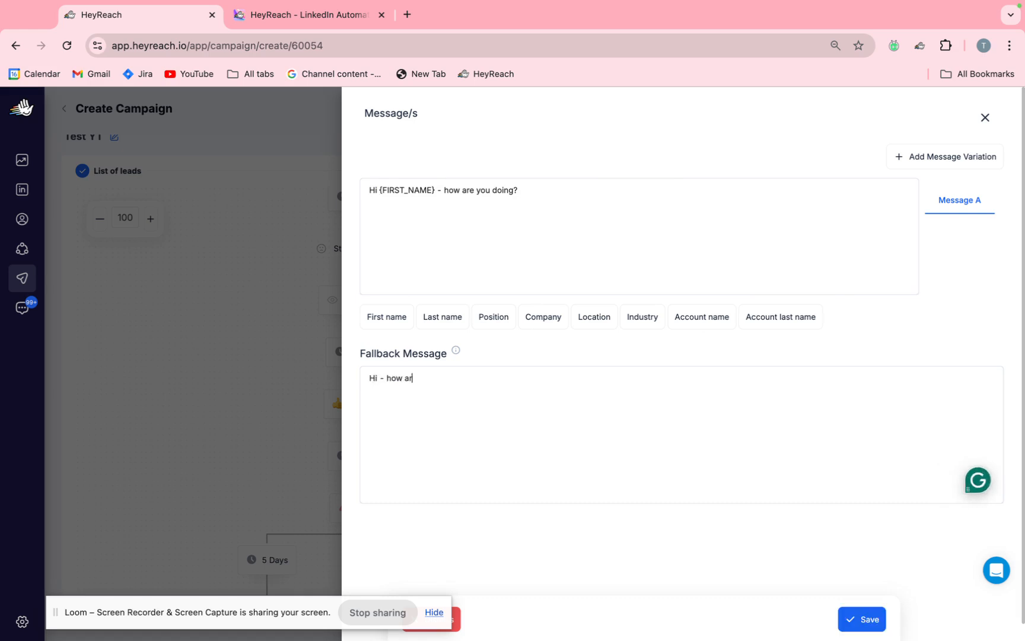
text(e you doing?)
drag(359, 354, 449, 358)
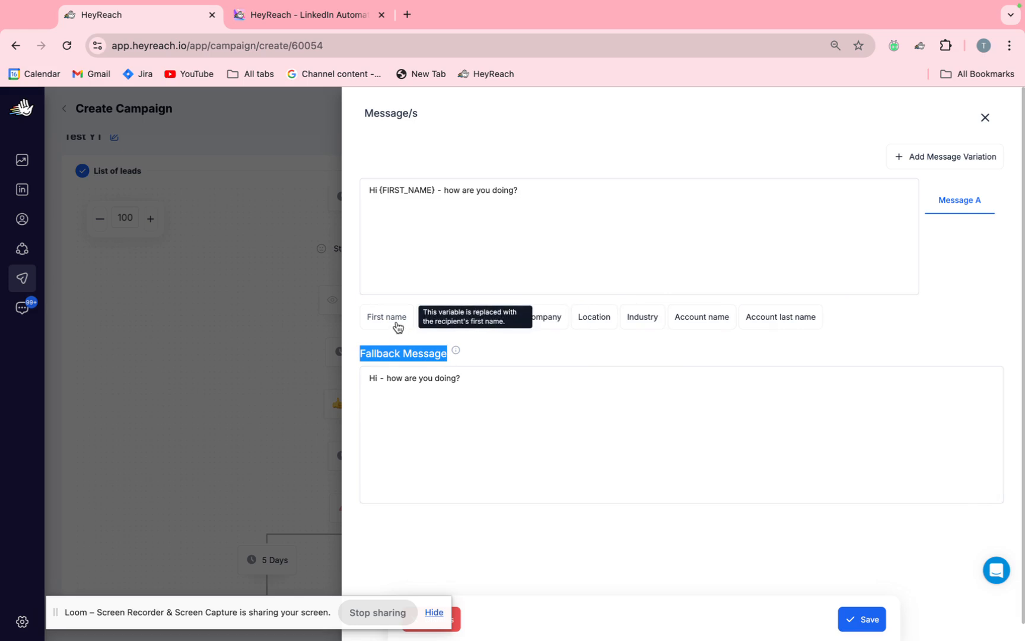
click(518, 190)
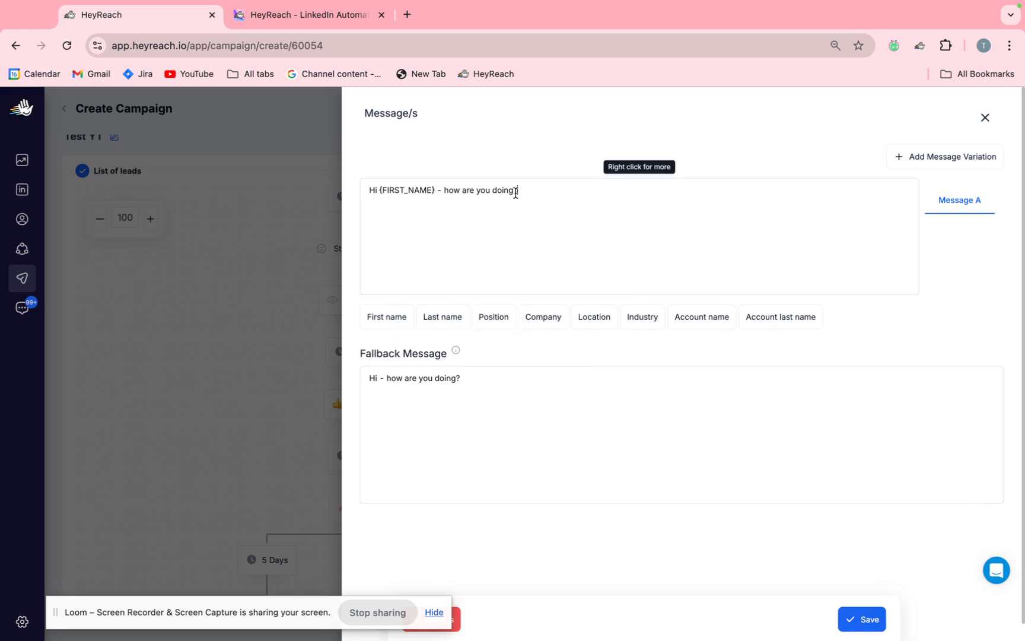
click(518, 394)
click(857, 629)
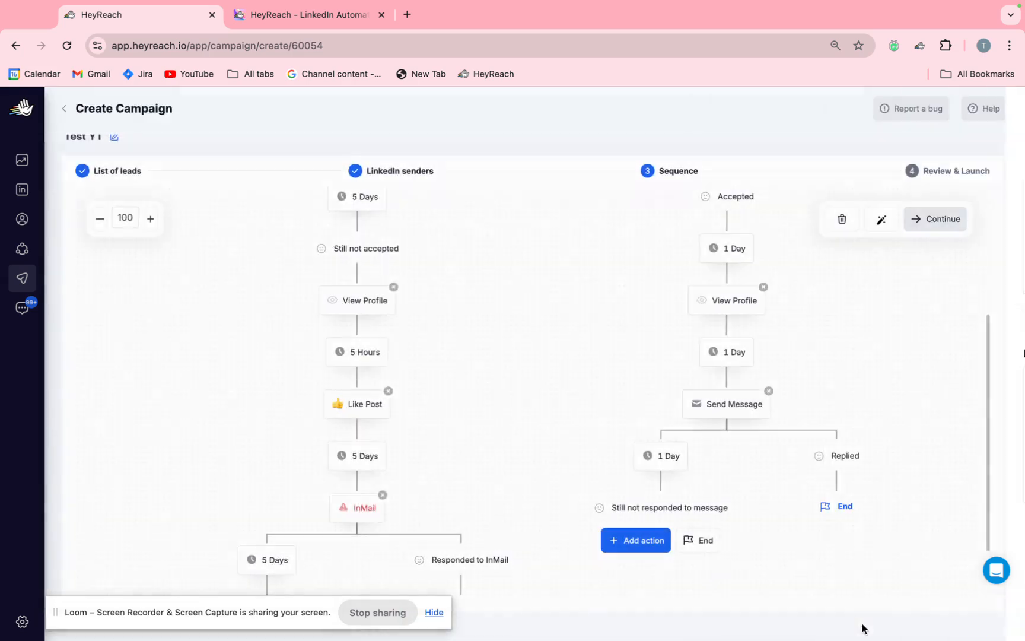
click(742, 407)
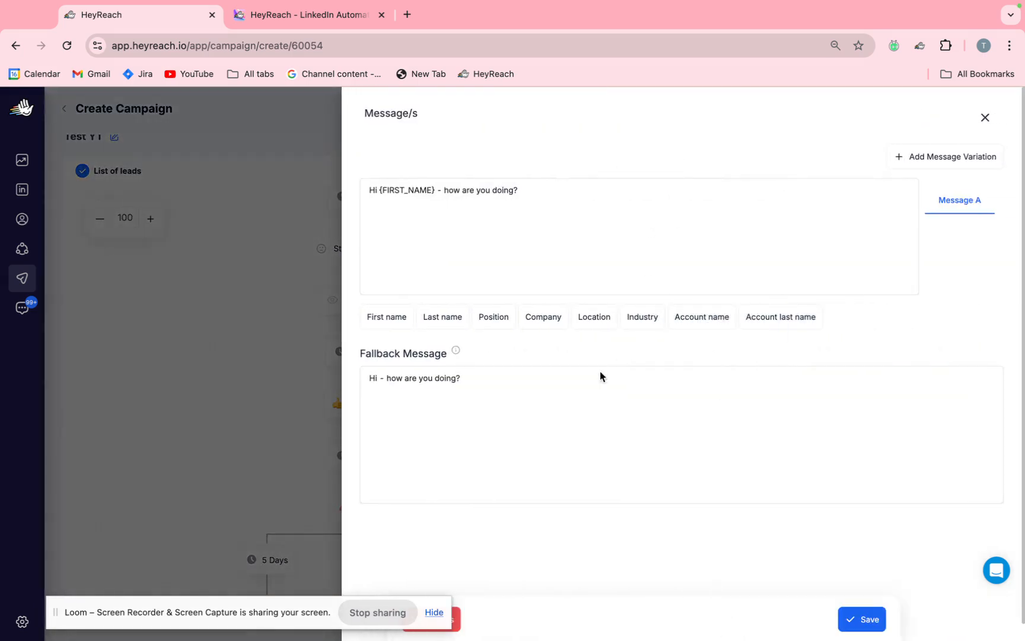
click(871, 627)
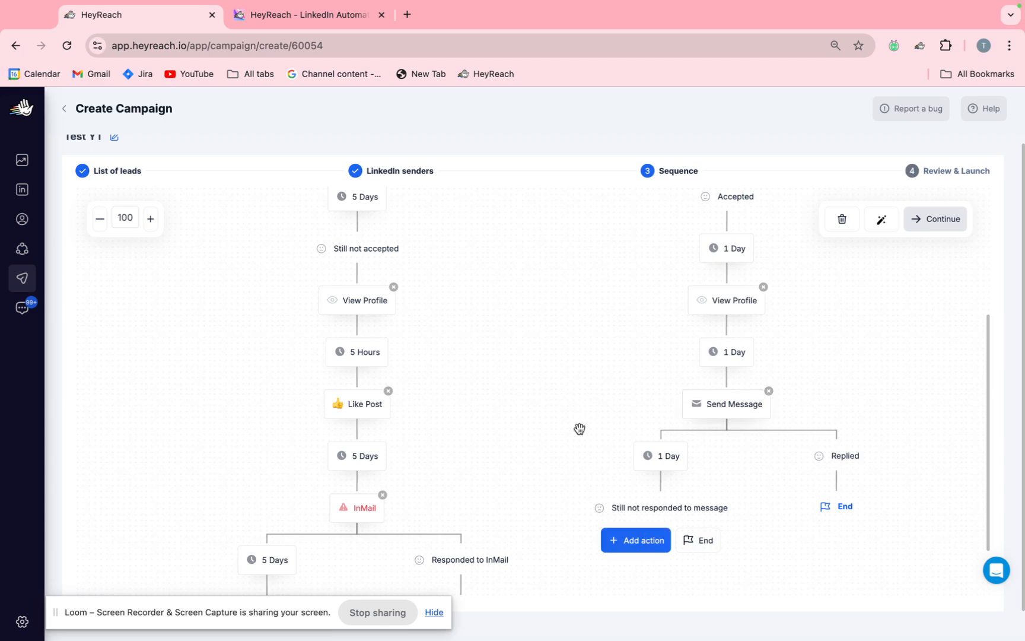
Add View Profile and Like Post actions to the Still not responded to message branch, keeping their 1-day delays
scroll(578, 428, down, 2)
click(664, 482)
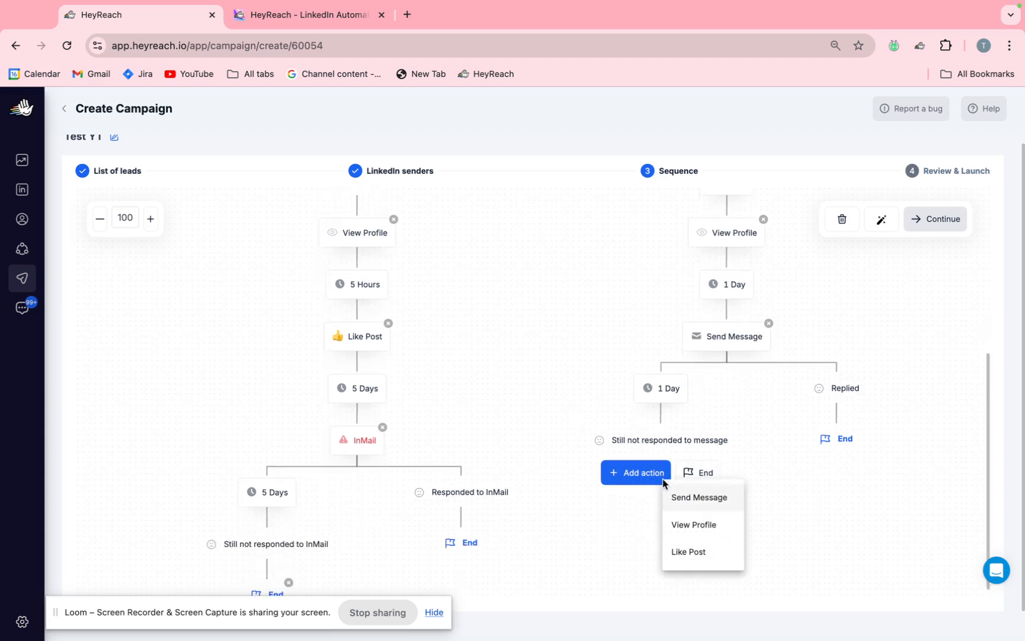
click(722, 525)
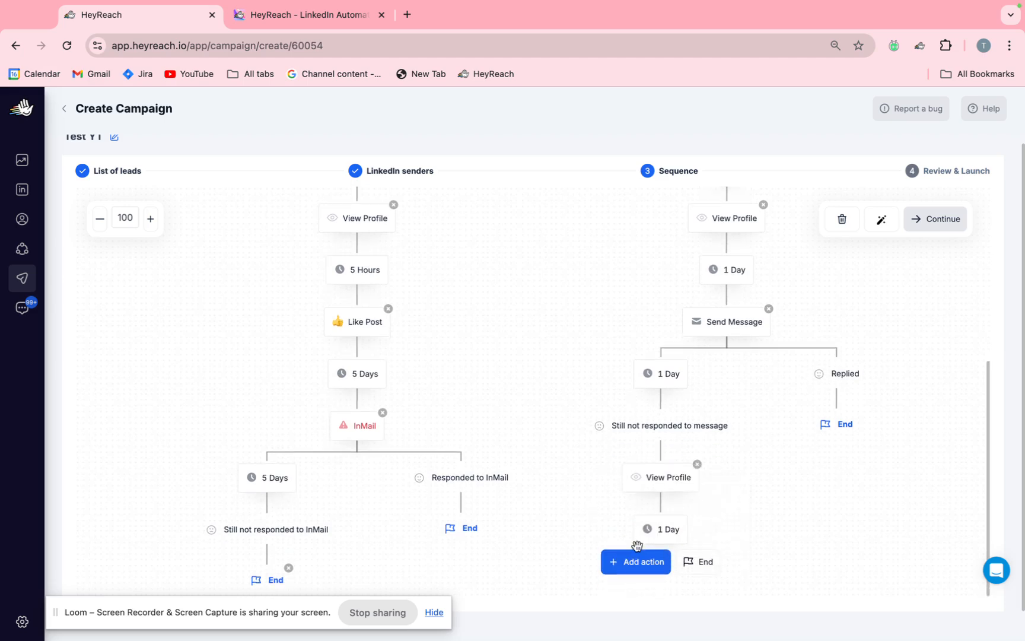
click(638, 569)
click(661, 550)
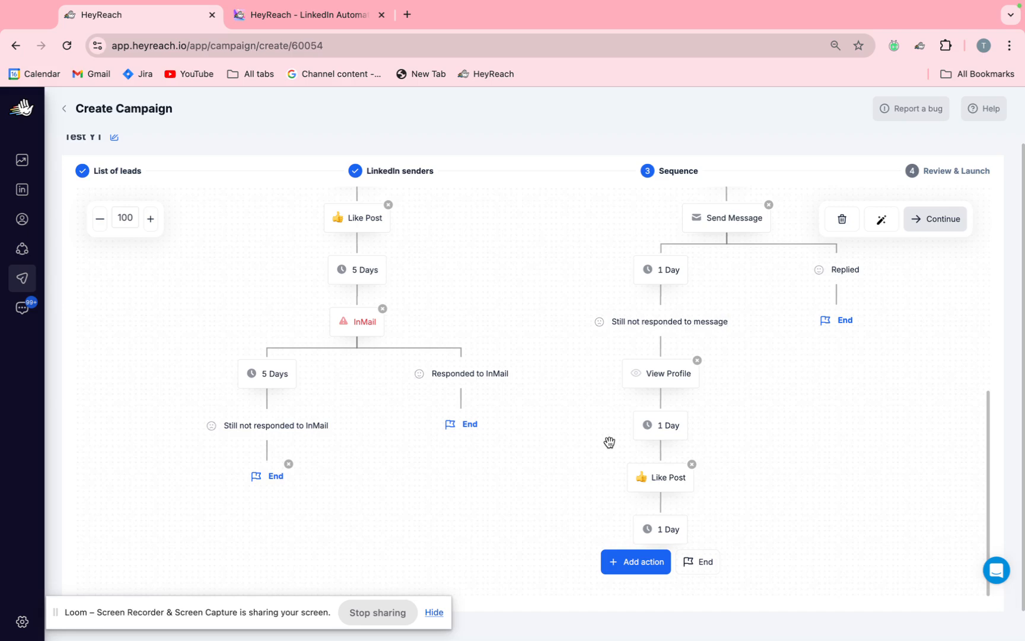
Add a Send Message action after Like Post, leaving its message blank, and end its Still not responded to message branch
click(634, 561)
click(672, 485)
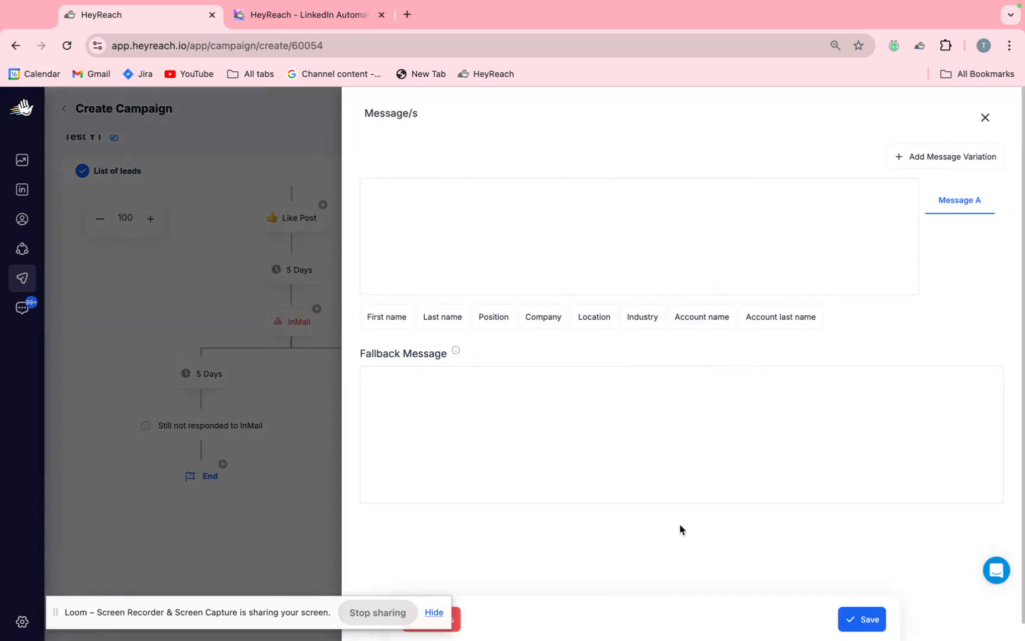
click(983, 117)
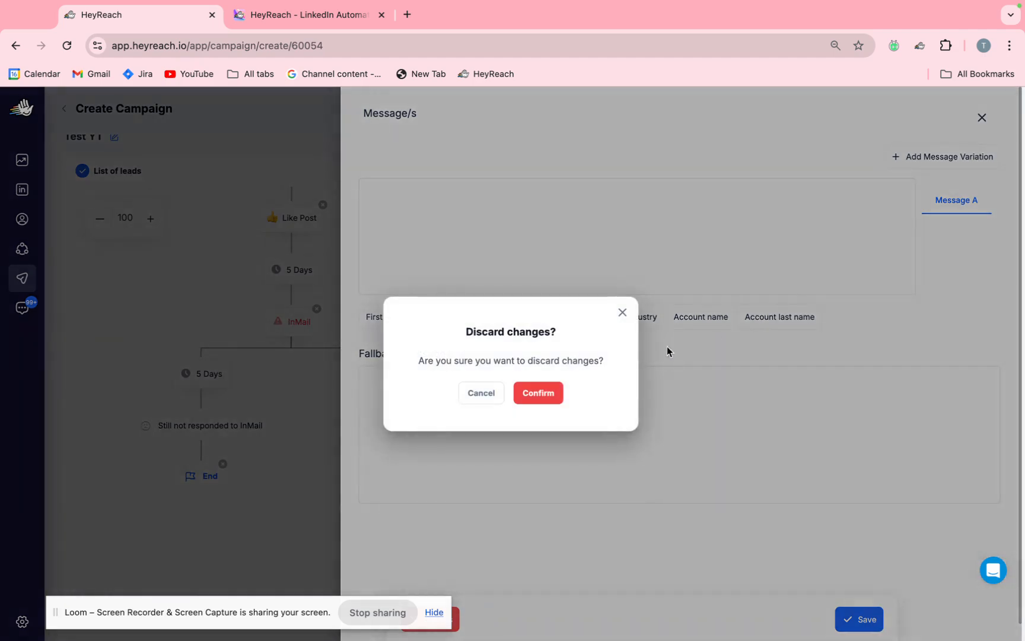
click(552, 392)
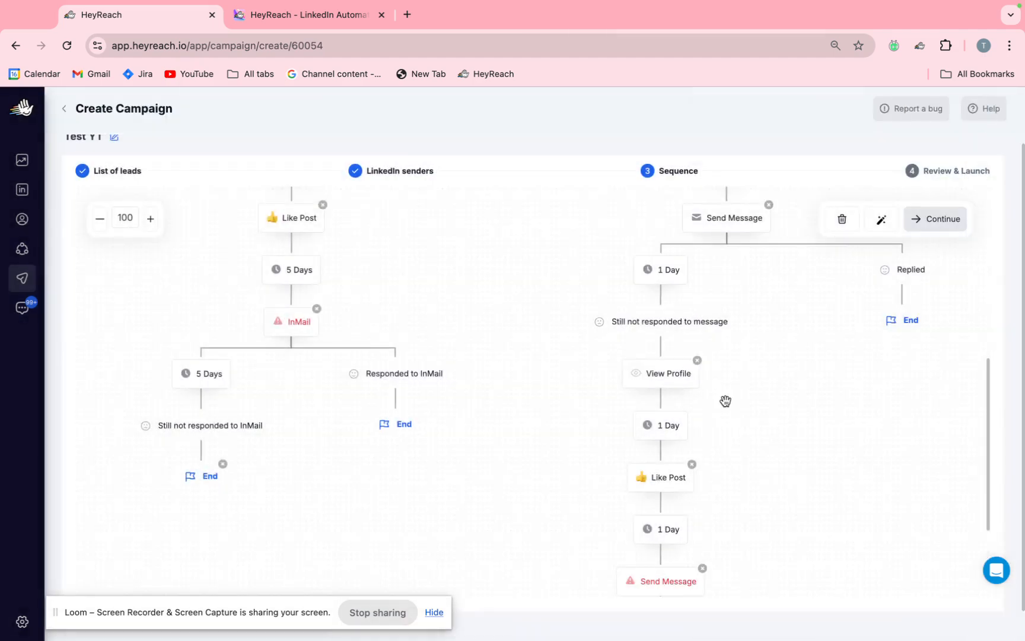
scroll(723, 401, down, 3)
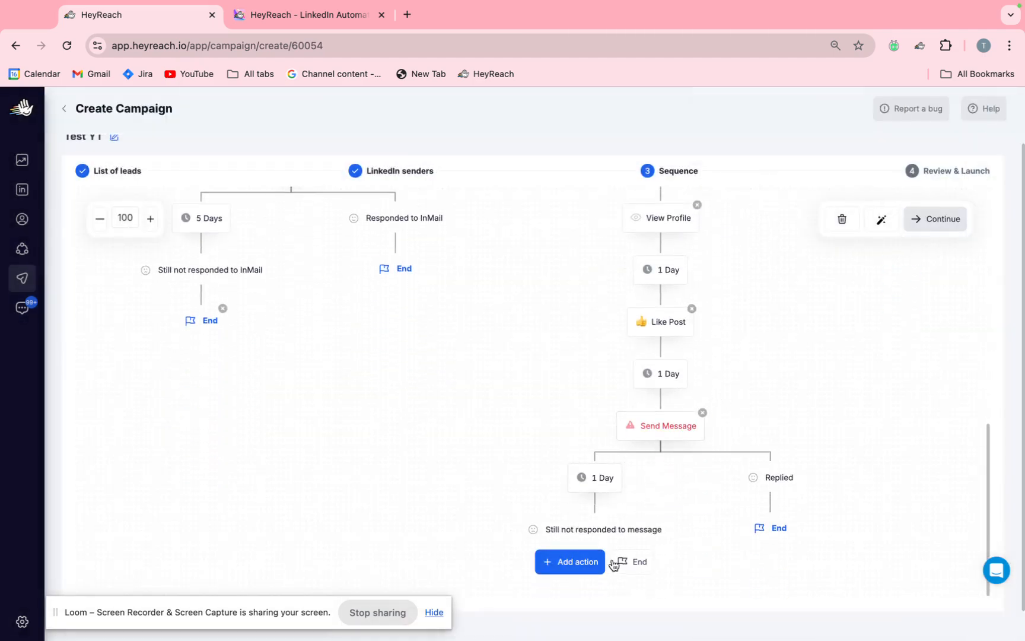
click(636, 569)
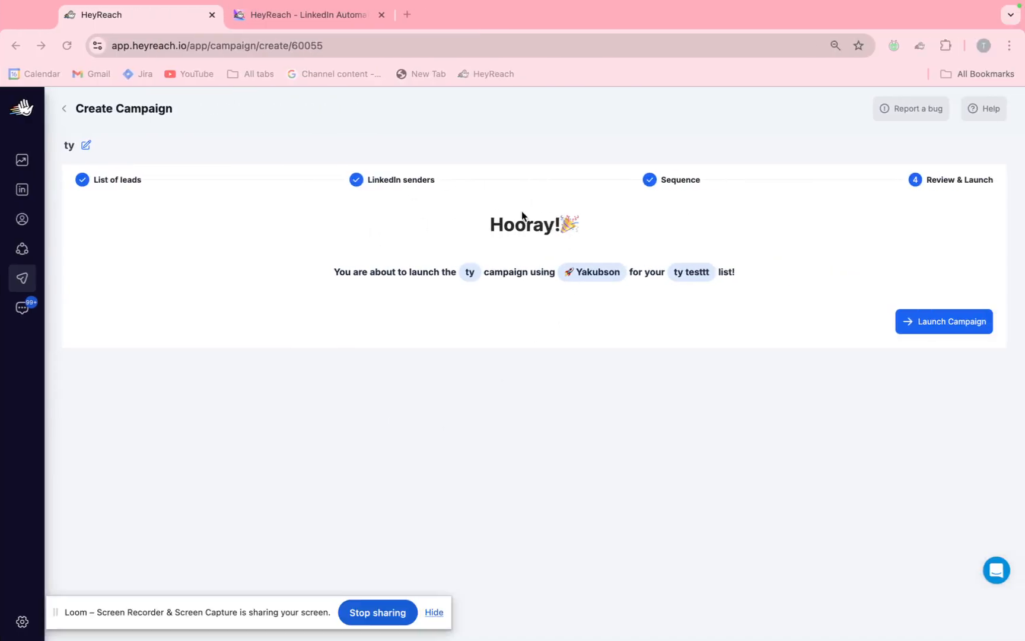
Review the launch summary, launch the "ty" campaign for the "ty testtt" lead list, and dismiss the confirmation
click(641, 216)
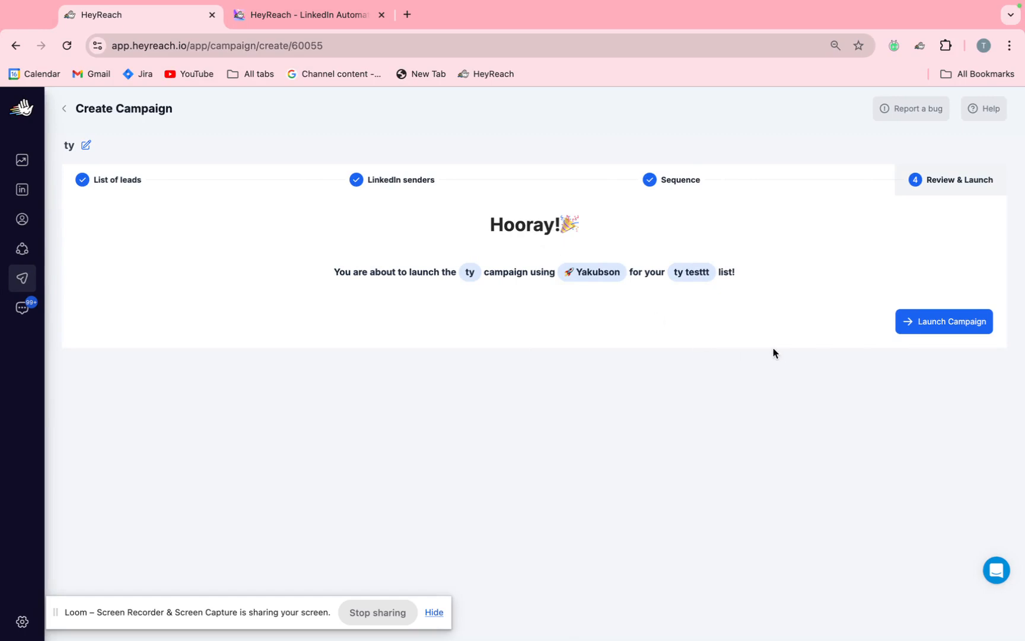
double_click(468, 272)
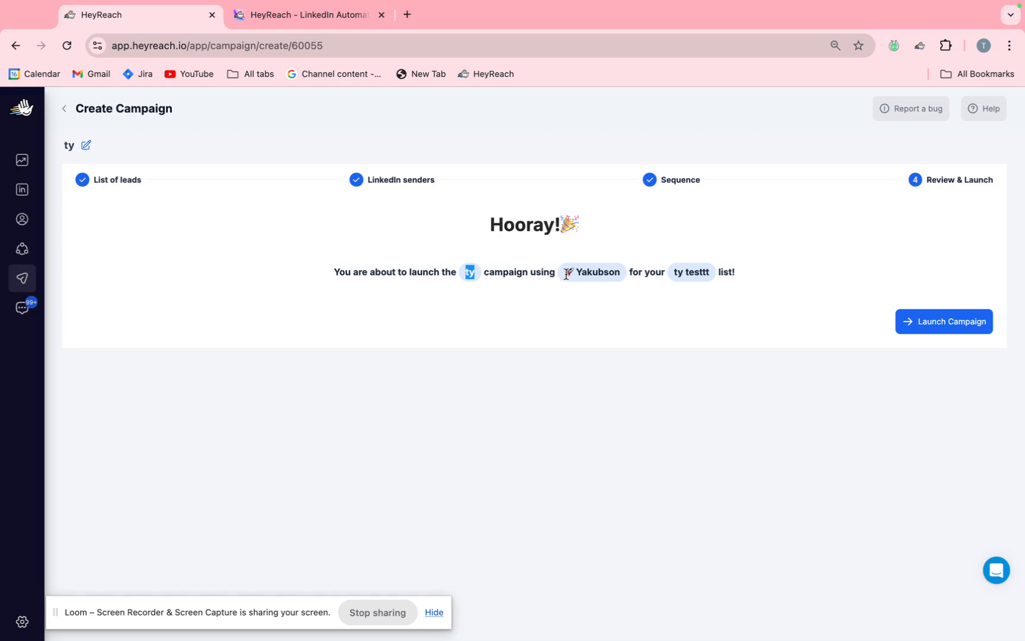
drag(563, 274, 716, 277)
click(739, 354)
click(945, 328)
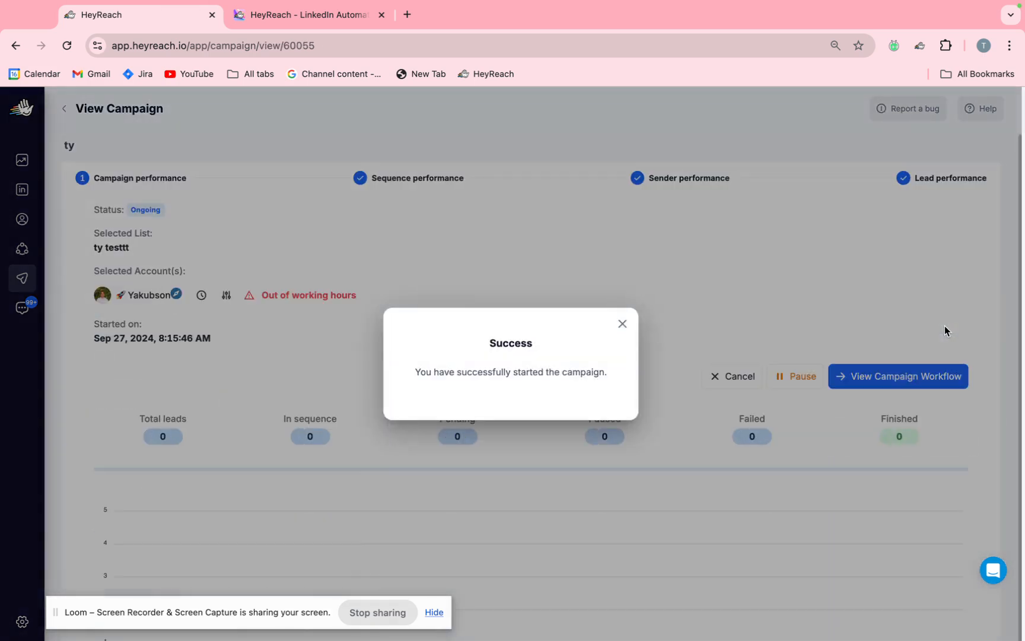
click(623, 324)
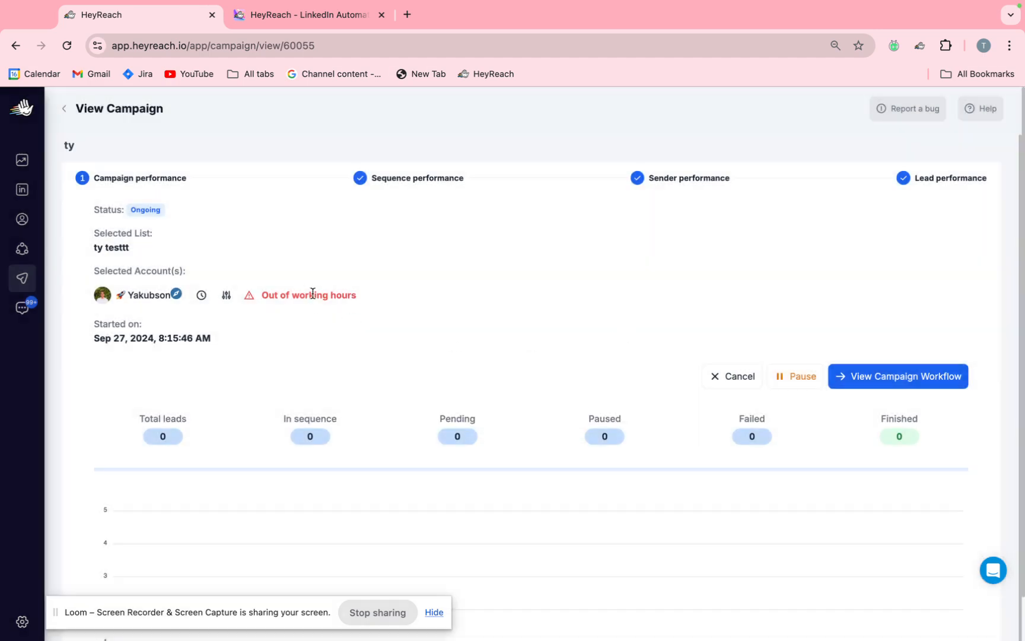
drag(264, 296, 360, 298)
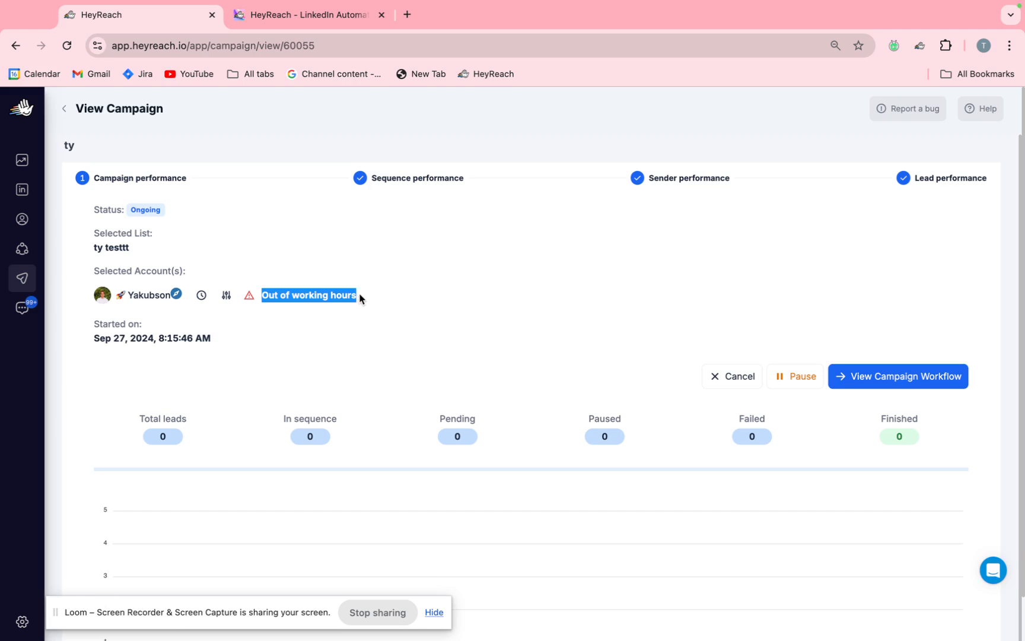
click(360, 298)
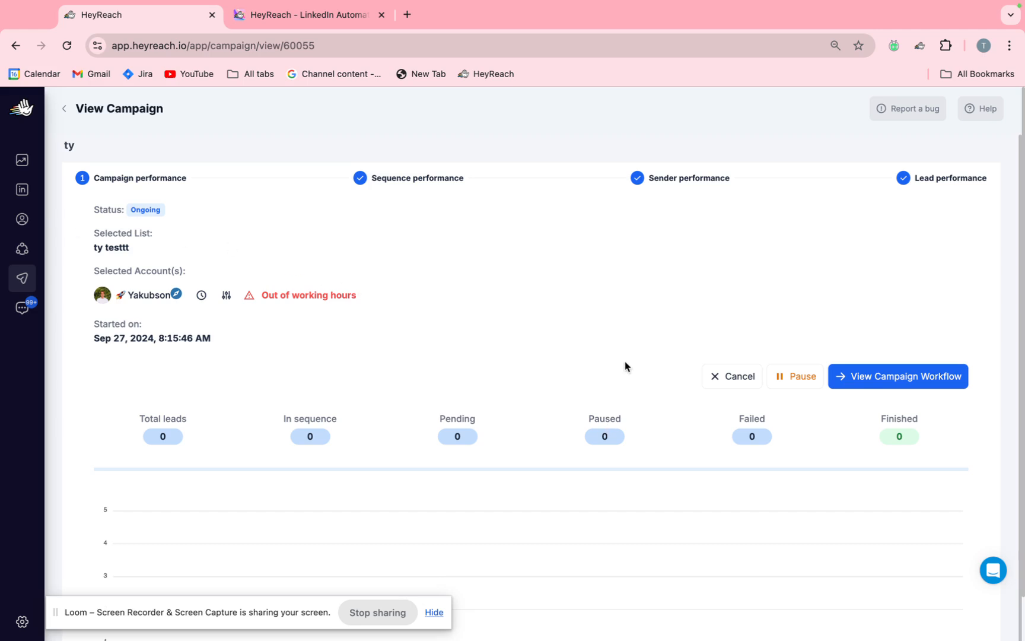
Pause the "ty" campaign and open it for editing
click(795, 383)
click(540, 393)
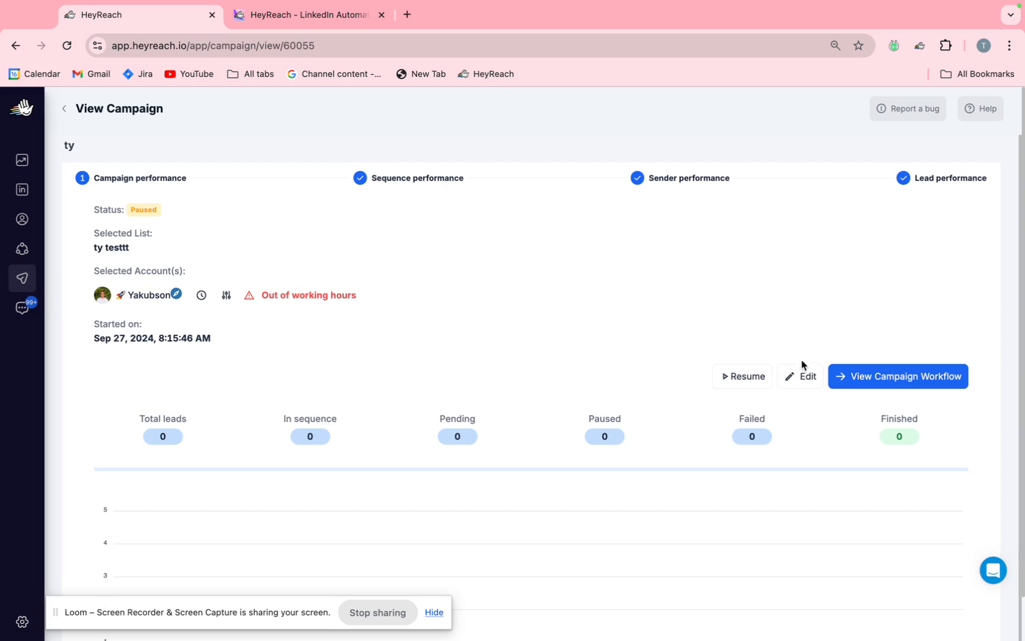
click(804, 376)
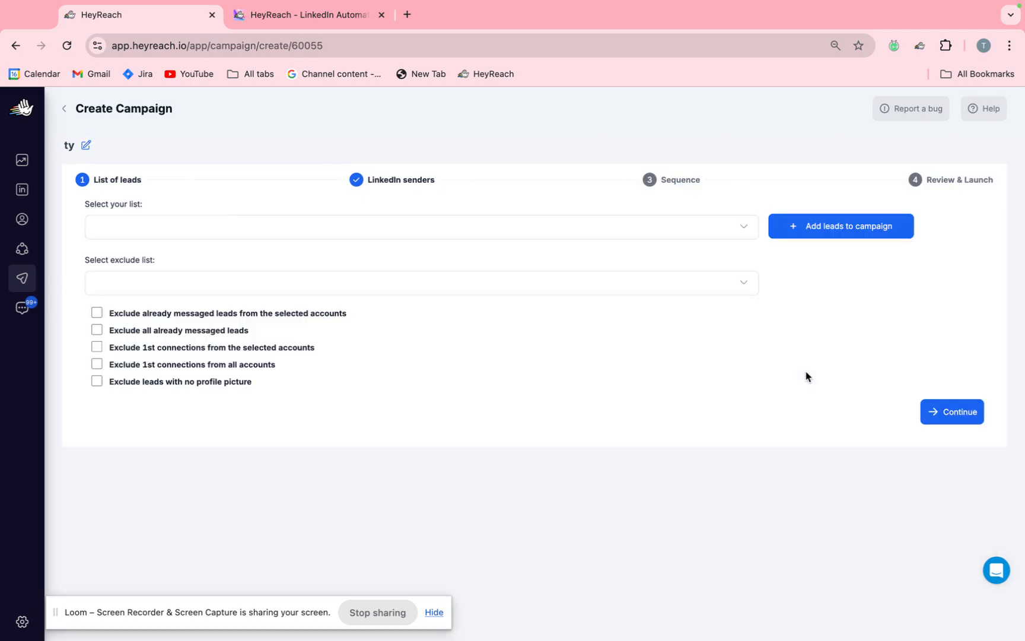
Go through the campaign's lead list and sender stages to its sequence, accepting shared sending accounts, and return to the campaigns list
click(927, 406)
click(936, 486)
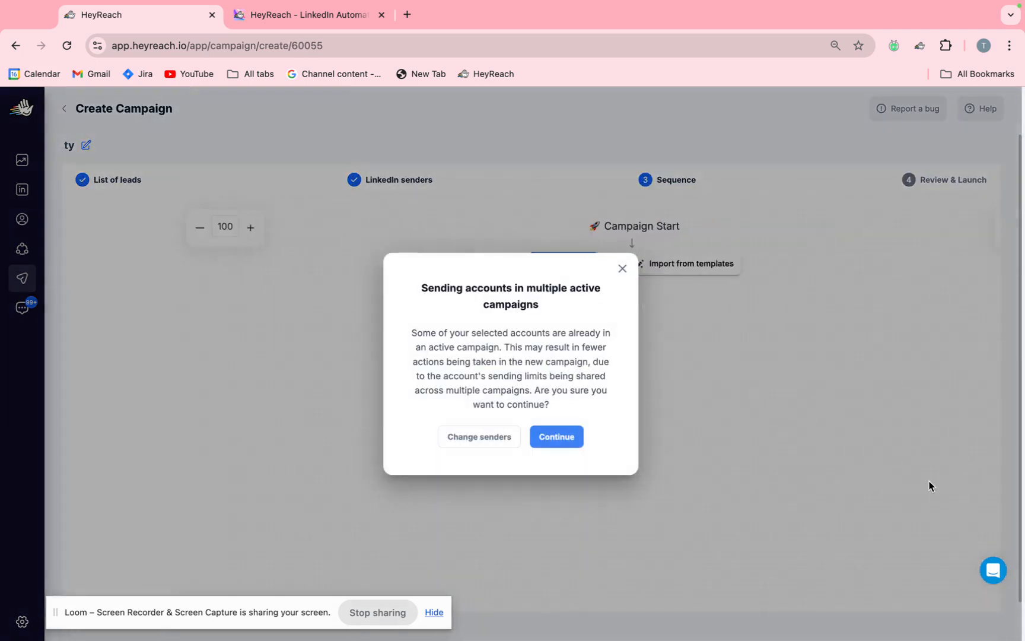
click(571, 438)
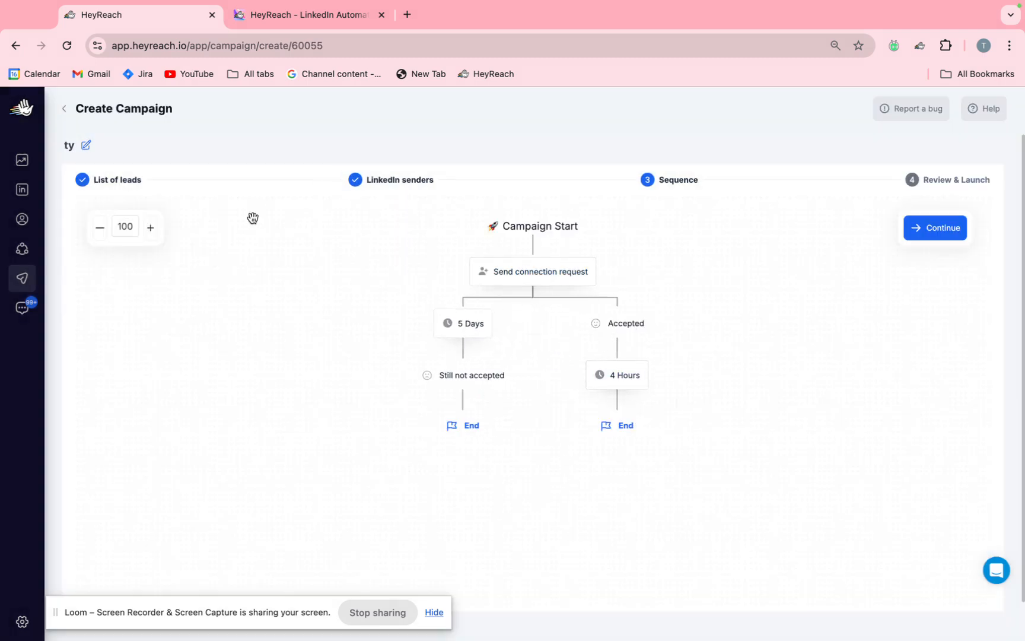
click(64, 109)
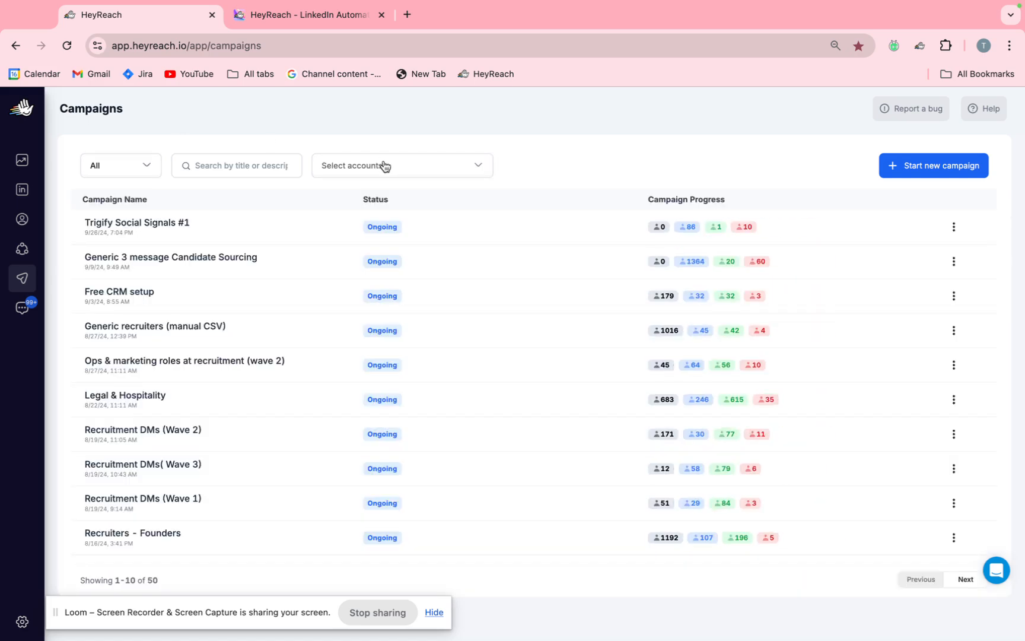
click(256, 162)
Open the Unibox, view the filter options including the available sender accounts, and close the filters
click(22, 308)
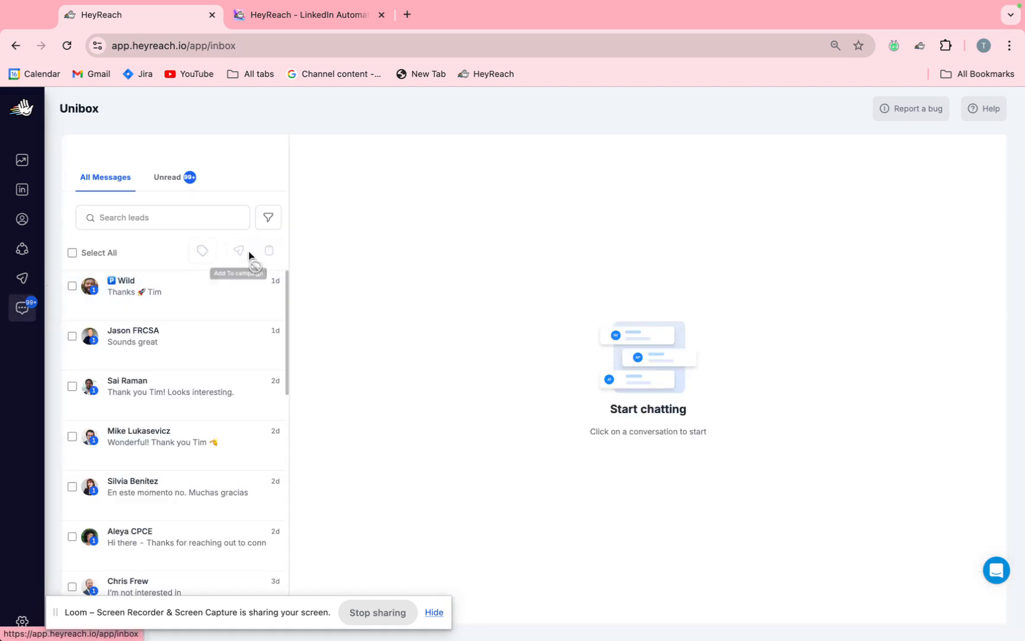
click(268, 218)
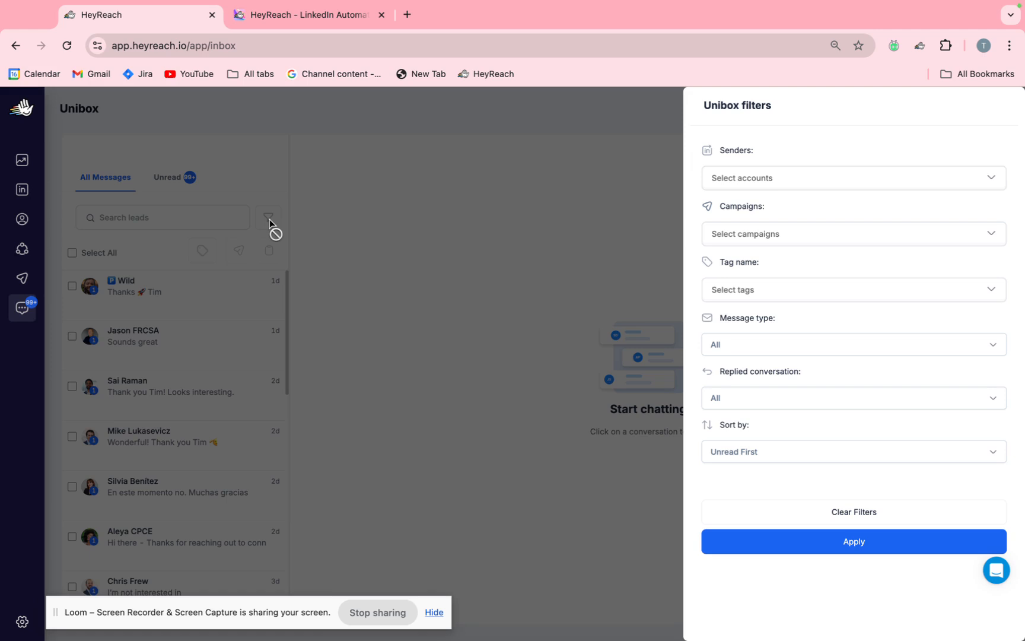
click(721, 172)
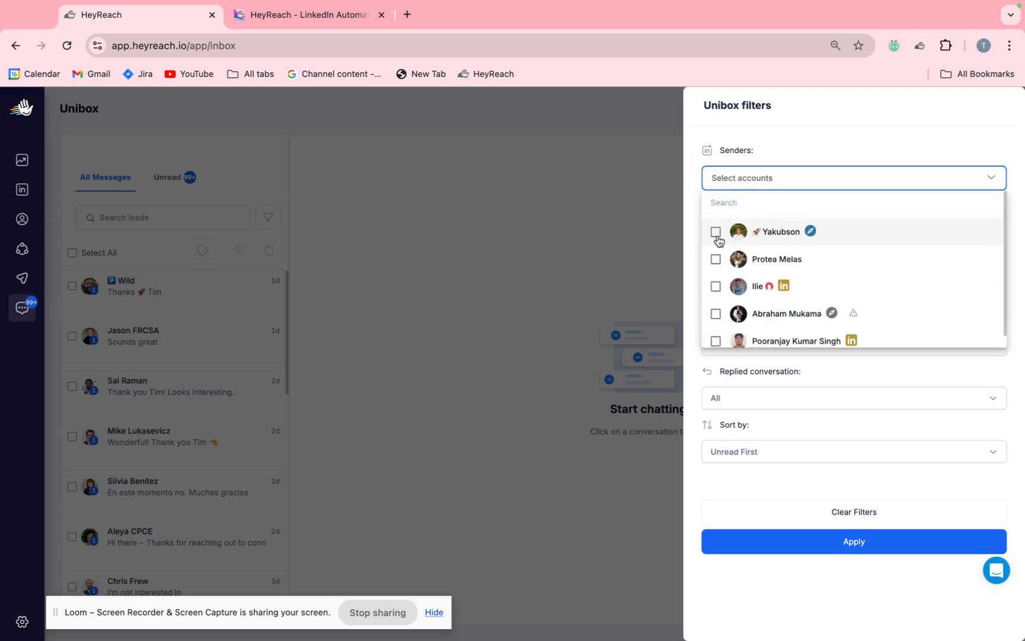
click(537, 270)
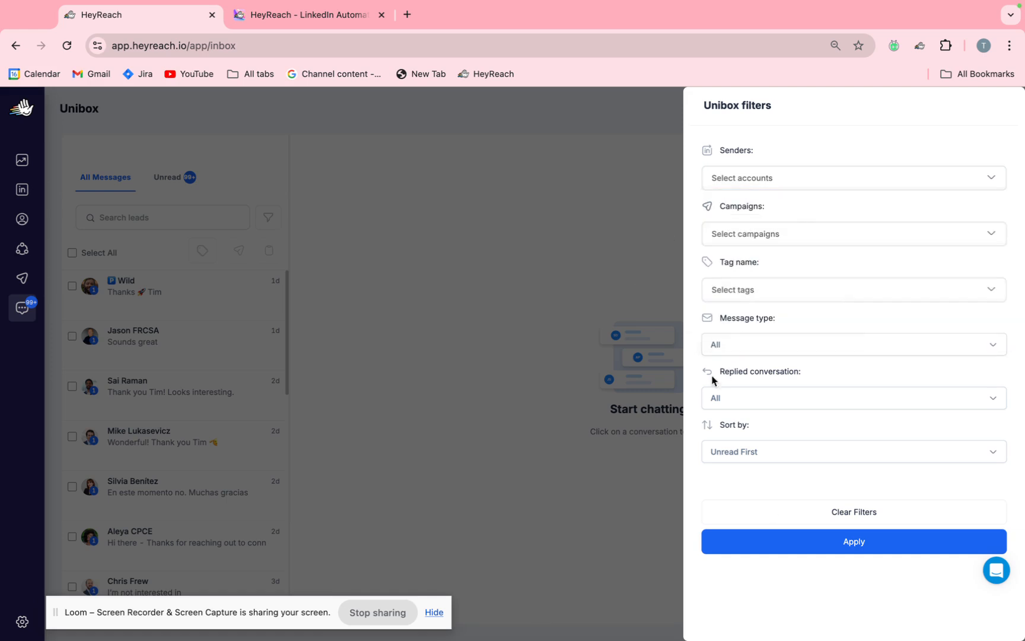
click(500, 387)
Show only unread conversations in the Unibox and apply a filter for the sender account used in the campaign
click(162, 189)
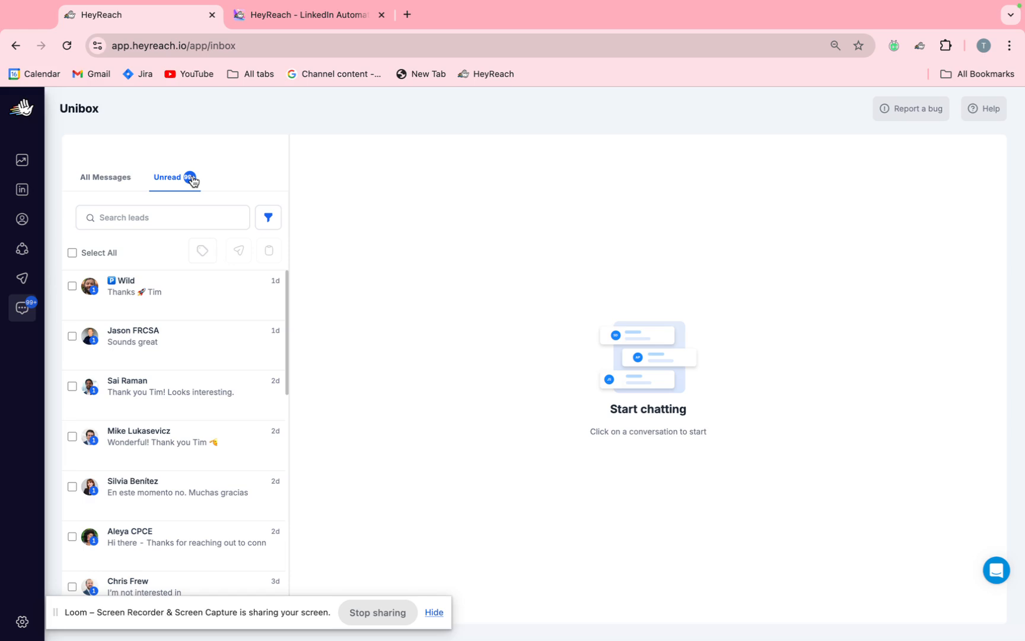
click(268, 217)
click(318, 194)
click(268, 217)
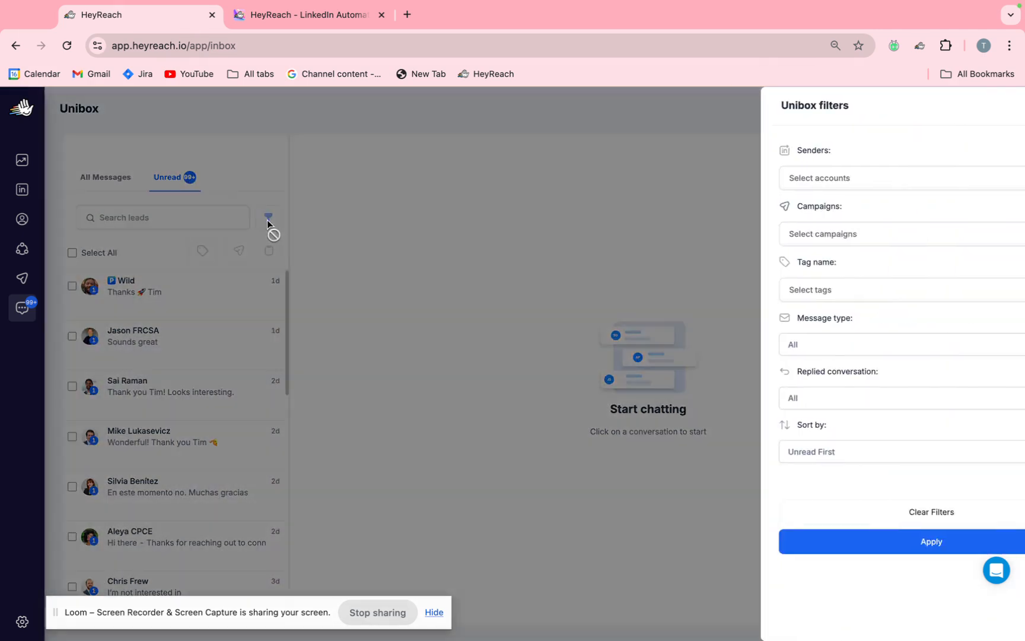
click(743, 178)
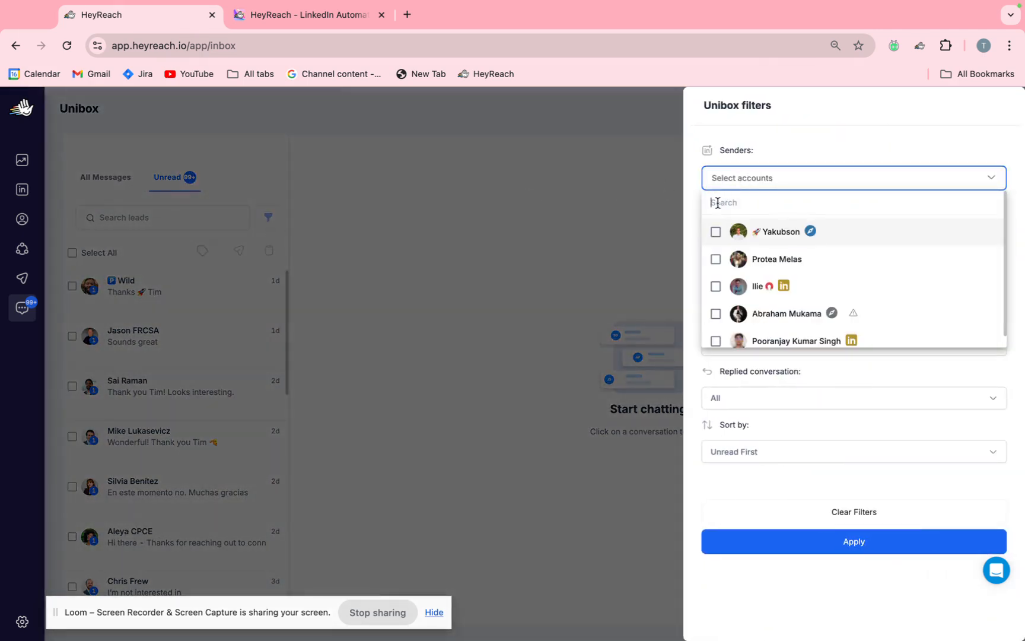
click(716, 235)
click(844, 545)
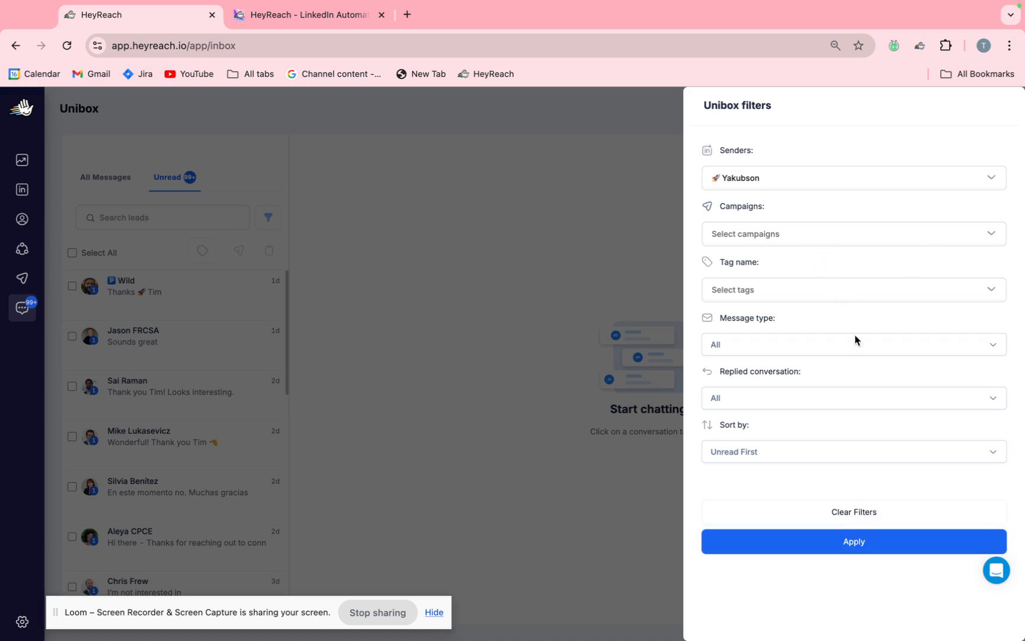
click(819, 541)
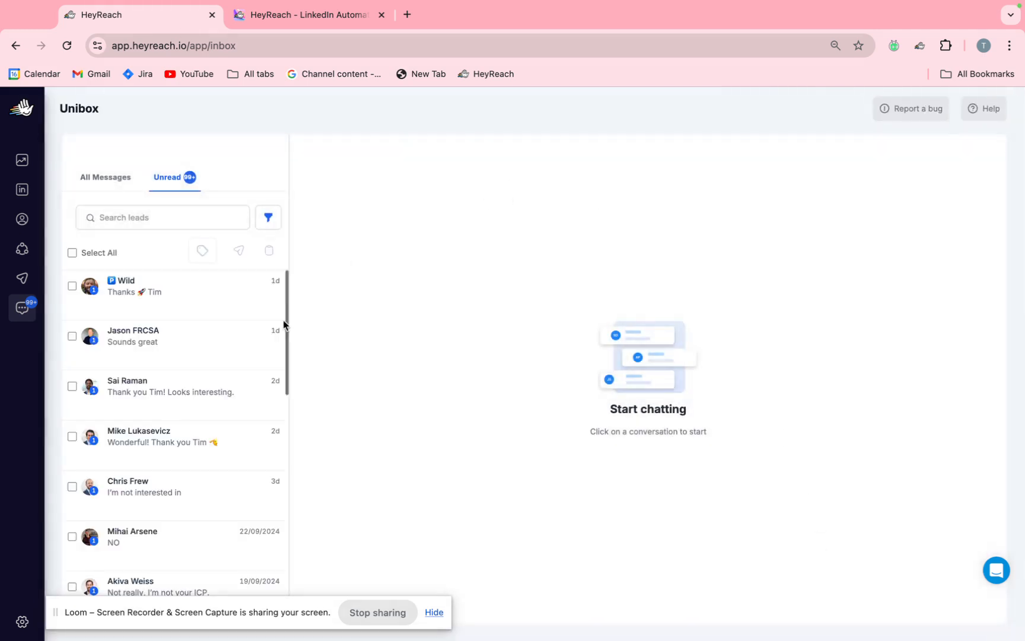
Look through the filtered unread conversations and switch to the LinkedIn Sales Navigator lead search
scroll(199, 341, down, 5)
scroll(198, 341, down, 4)
scroll(198, 342, up, 15)
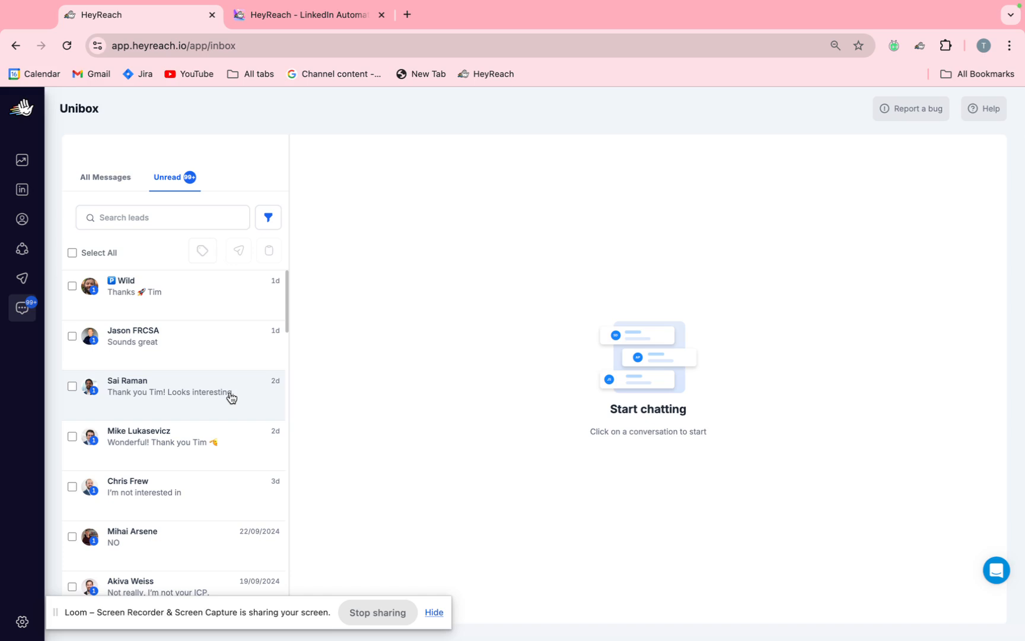
key(ctrl+Left)
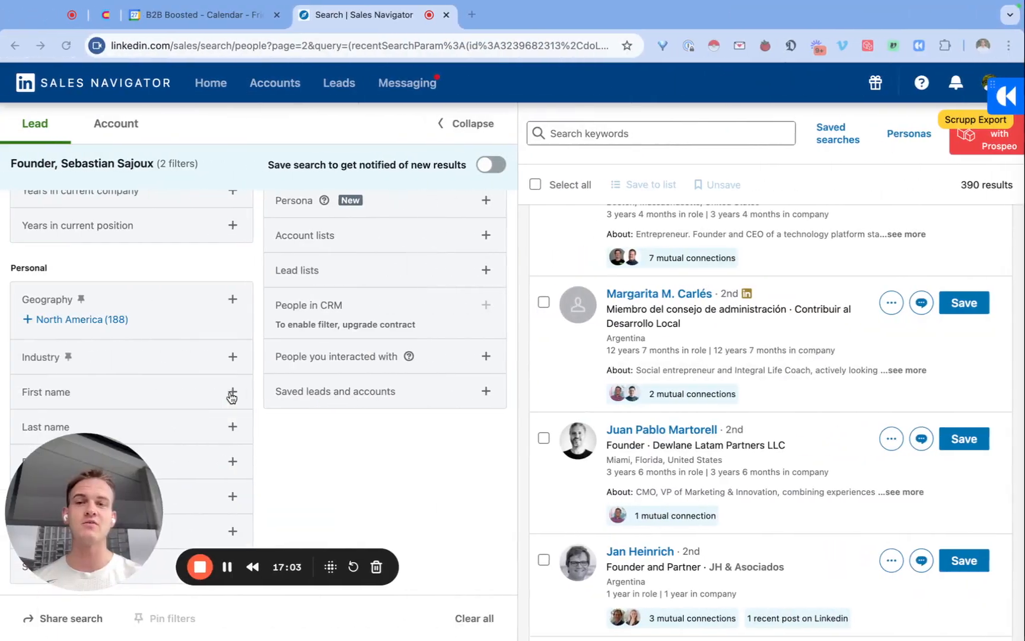